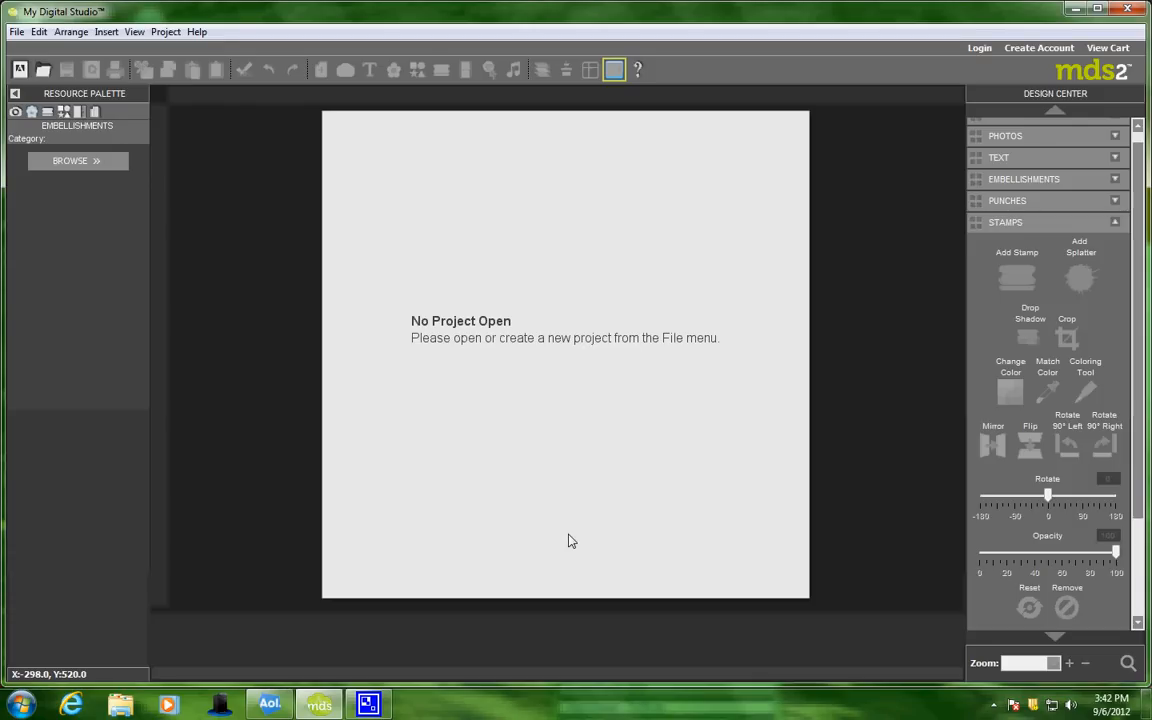
# Start a new project from the designer templates and show the 8½" x 11" portrait photobook templates.
pyautogui.click(17, 33)
pyautogui.click(41, 49)
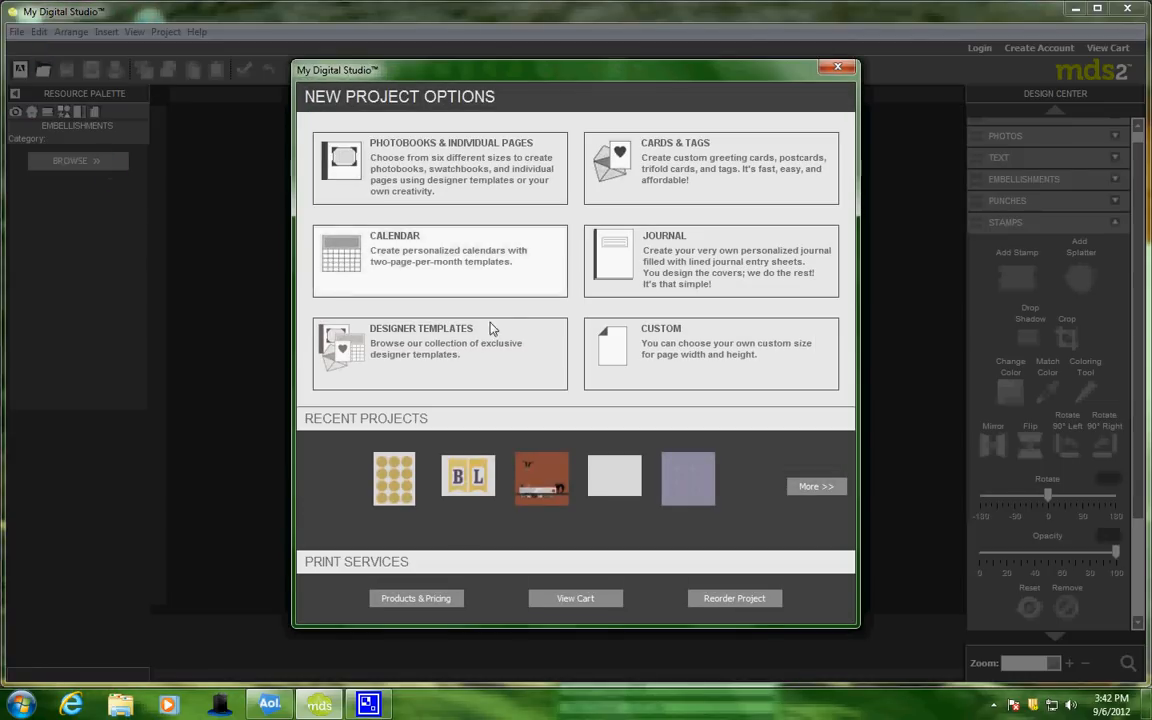
pyautogui.click(419, 351)
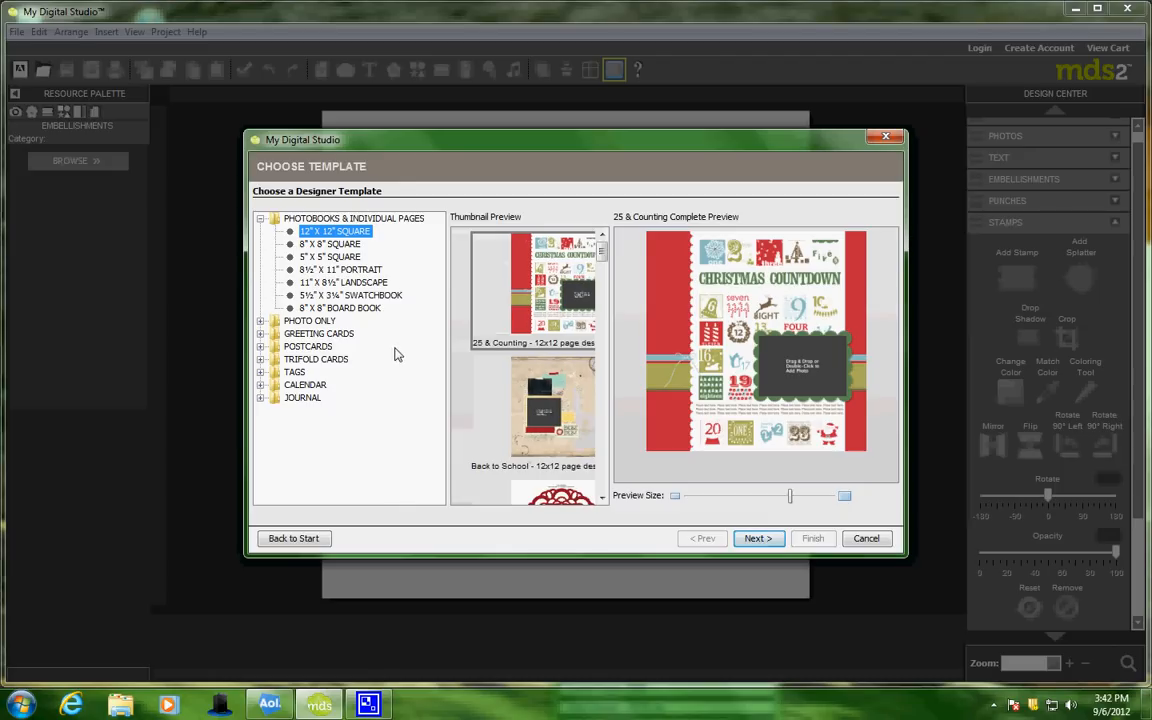
pyautogui.click(338, 270)
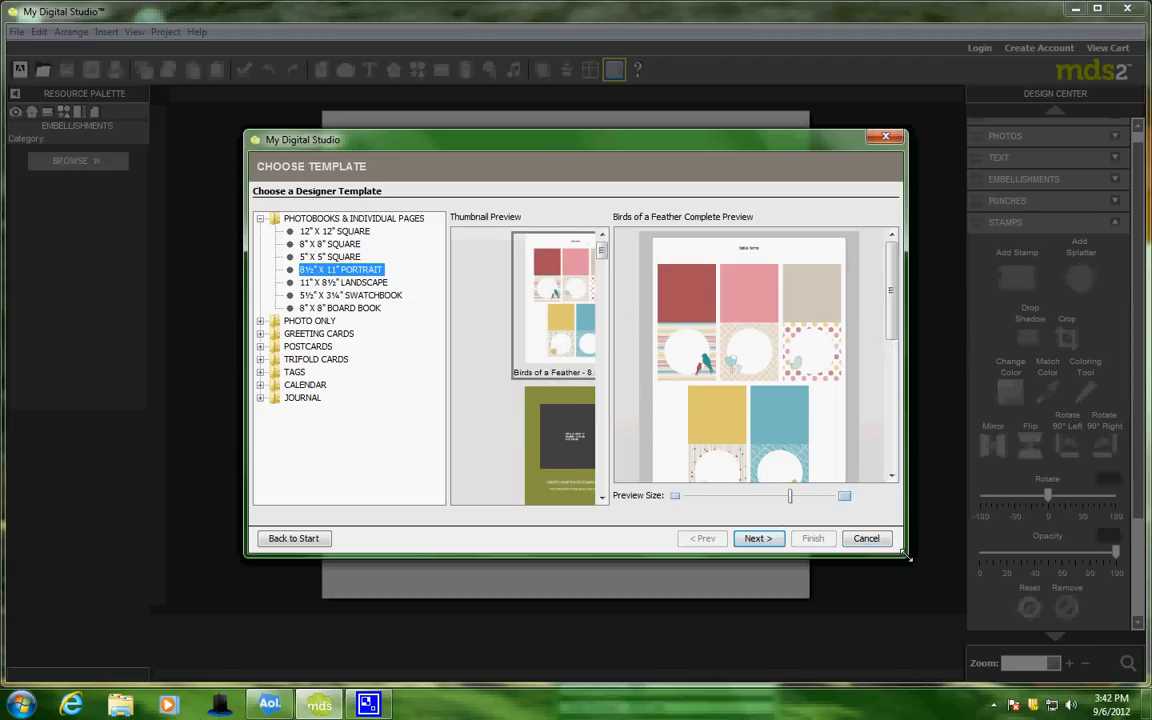
# Enlarge the template chooser and its preview, and choose the Patio Party - decor template for the project.
pyautogui.moveTo(907, 556); pyautogui.dragTo(1122, 650)
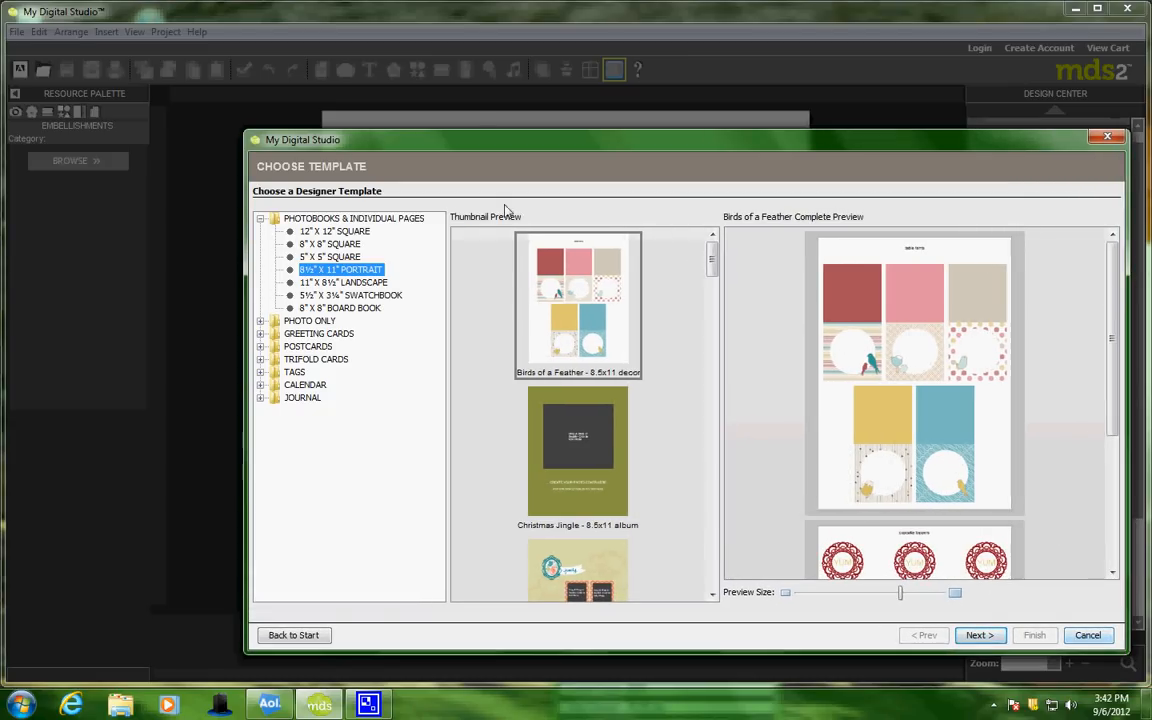
pyautogui.moveTo(900, 592); pyautogui.dragTo(930, 593)
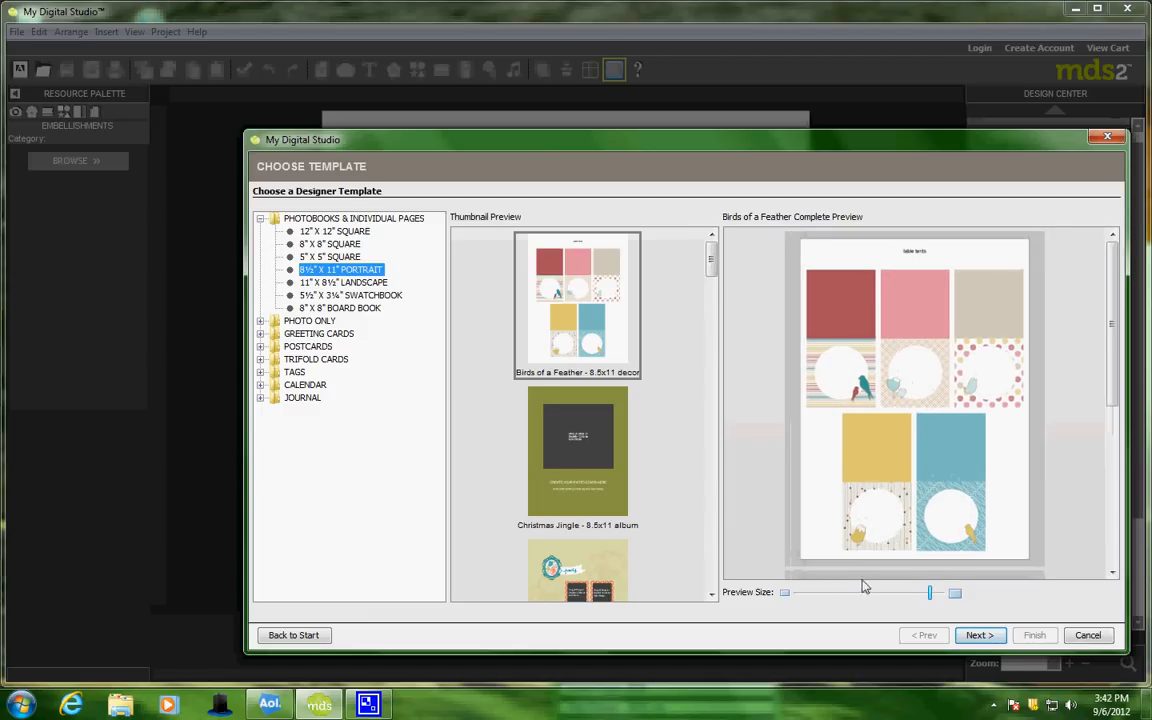
pyautogui.scroll(-10, 533, 435)
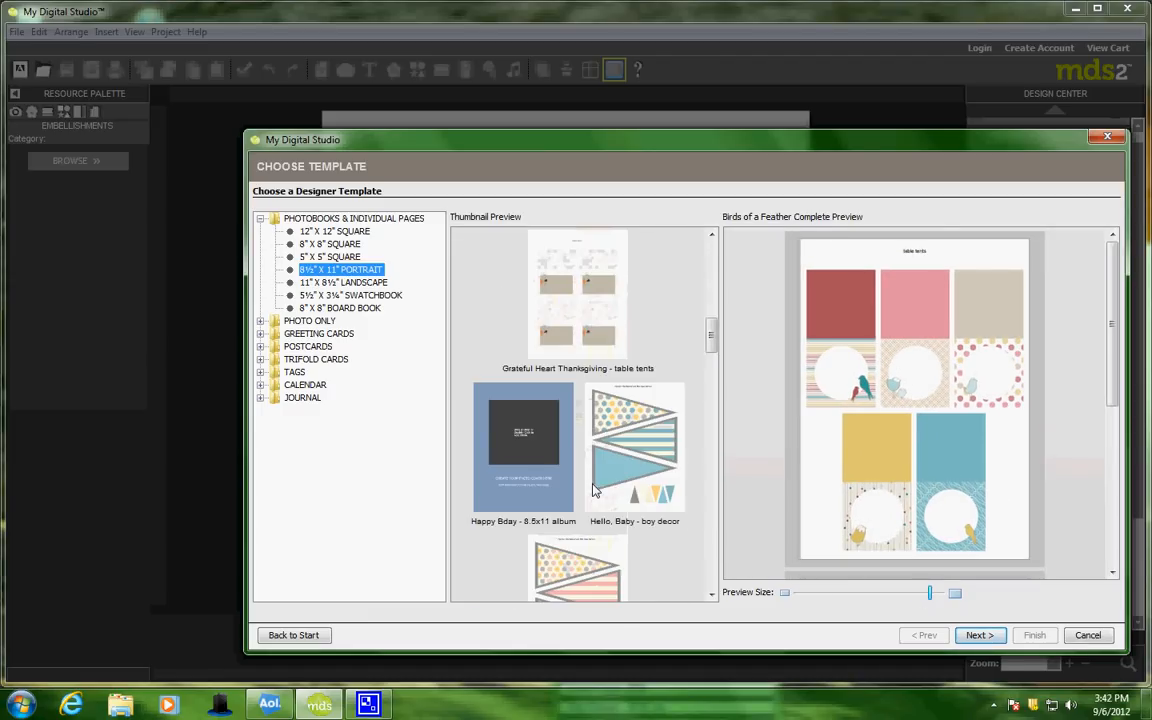
pyautogui.scroll(-12, 593, 490)
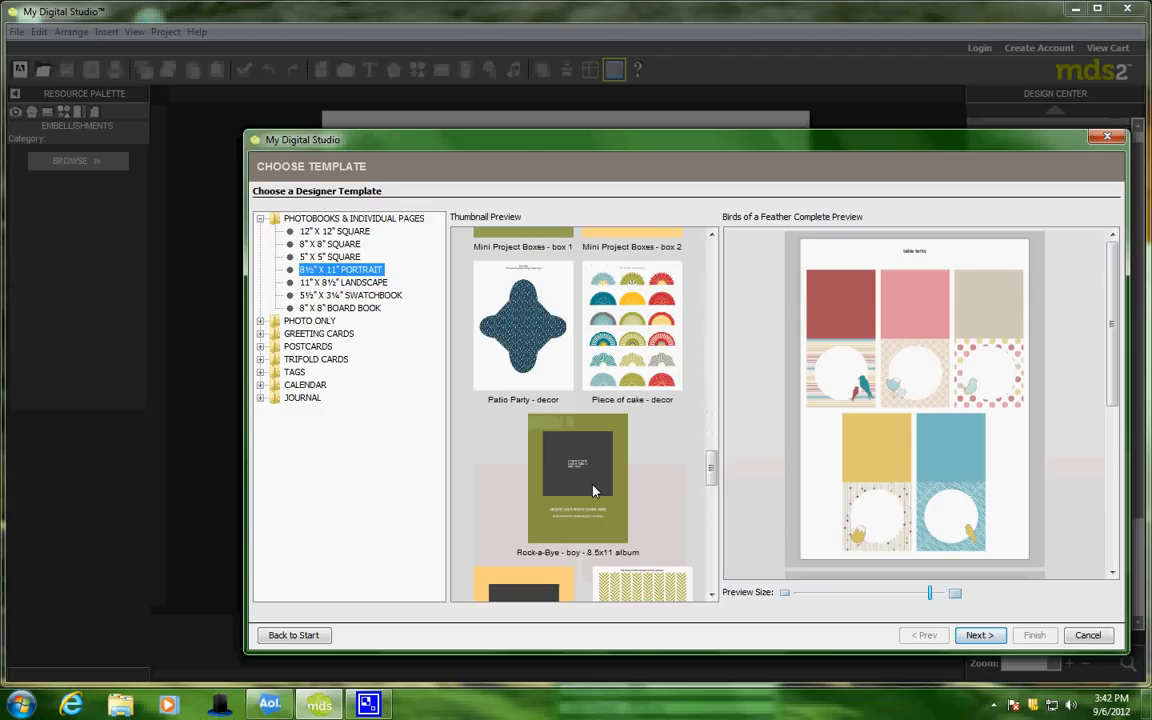
pyautogui.click(530, 347)
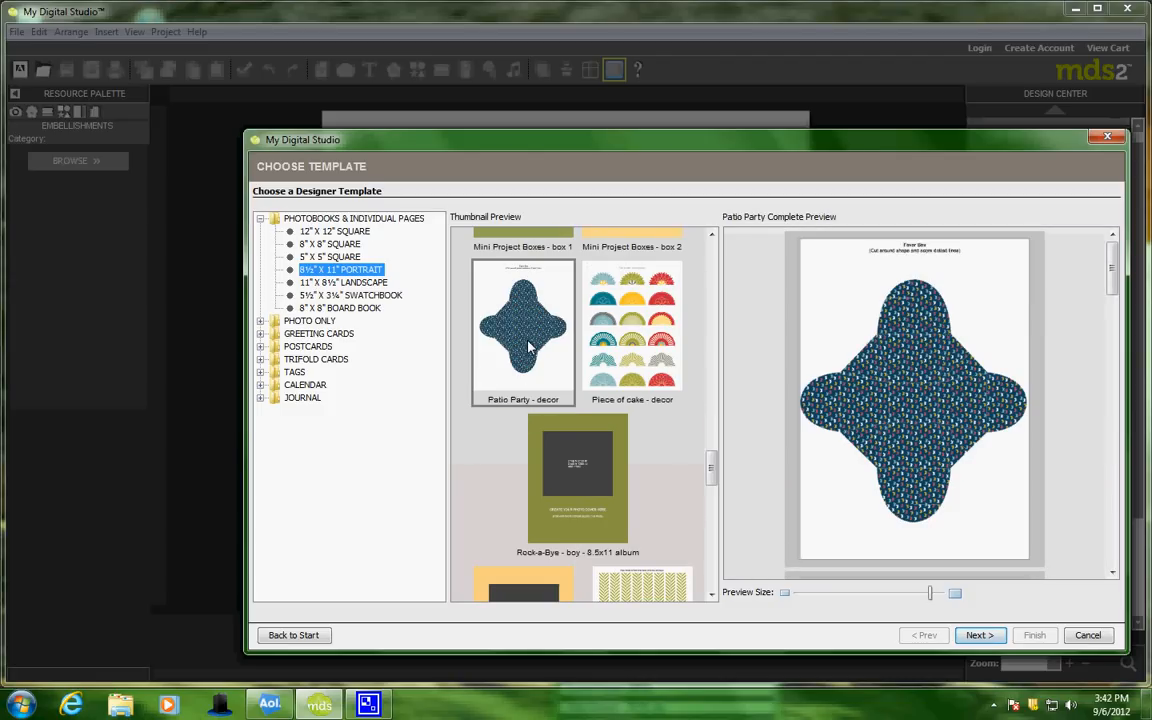
pyautogui.click(978, 635)
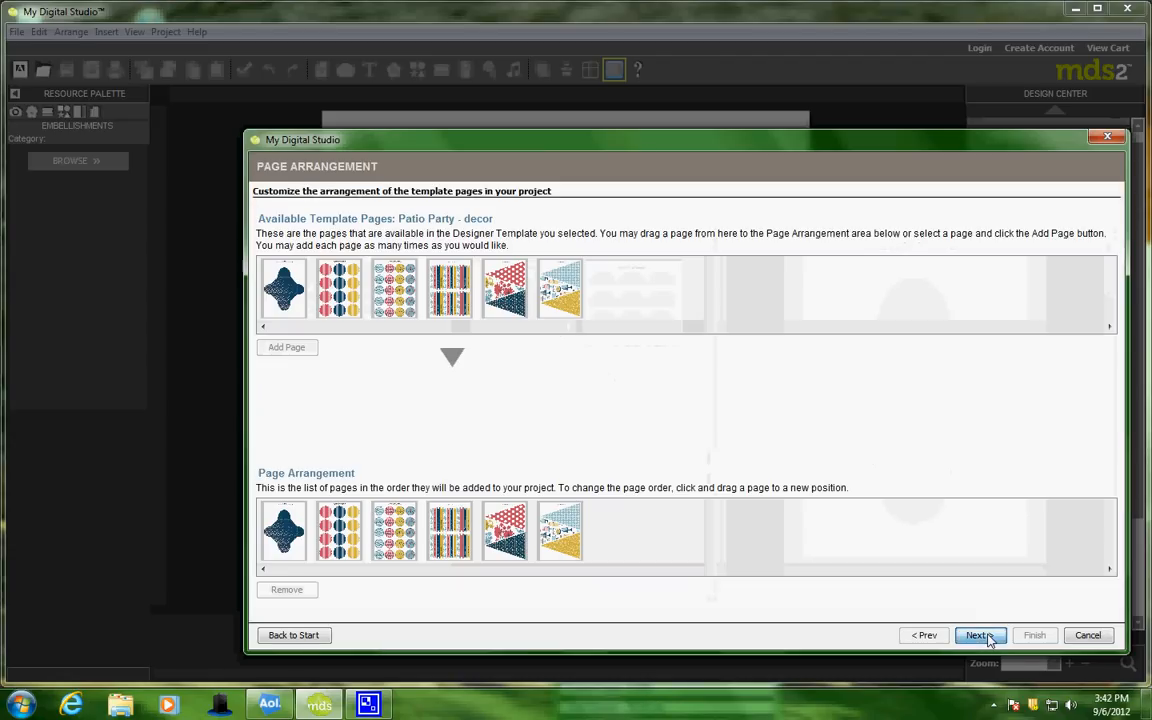
# Remove the navy favor box page from the page arrangement and create the project with photos inserted individually.
pyautogui.click(290, 537)
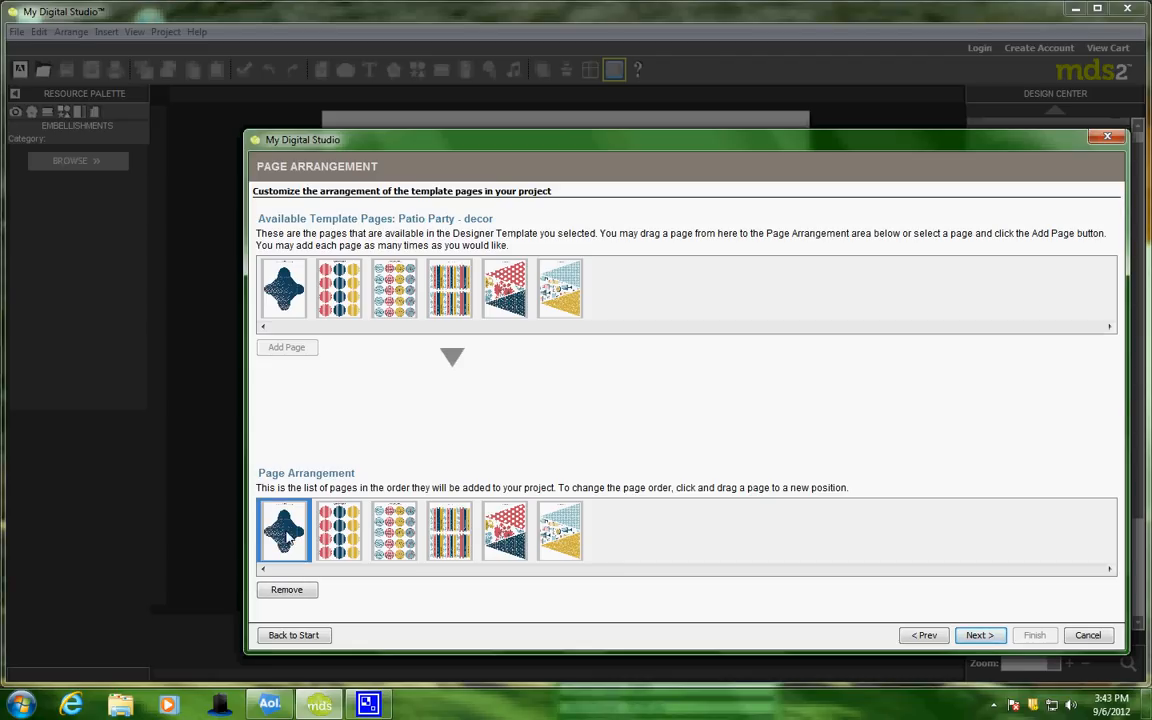
pyautogui.click(303, 592)
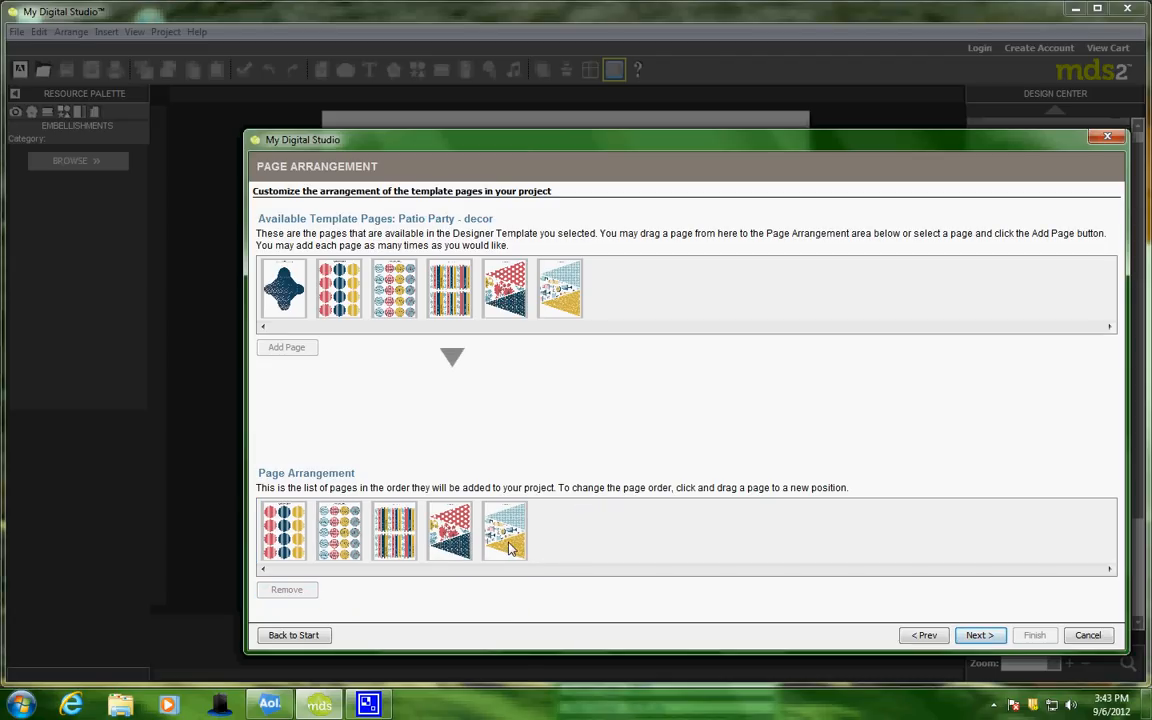
pyautogui.click(972, 637)
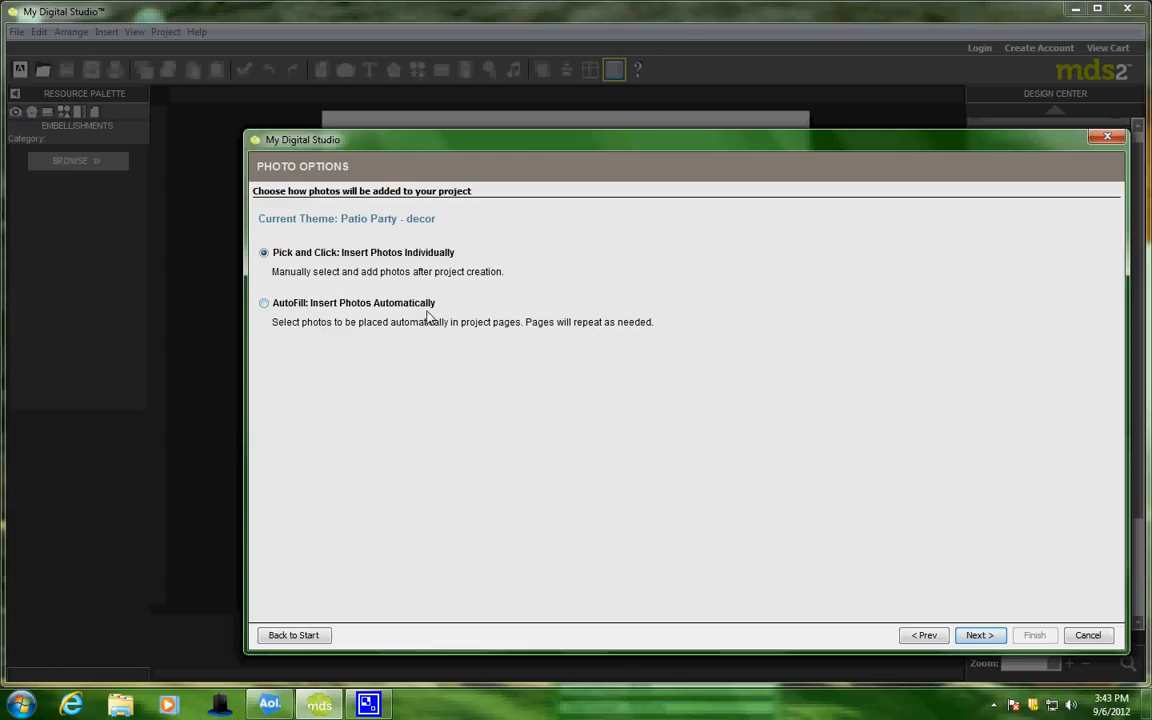
pyautogui.click(994, 638)
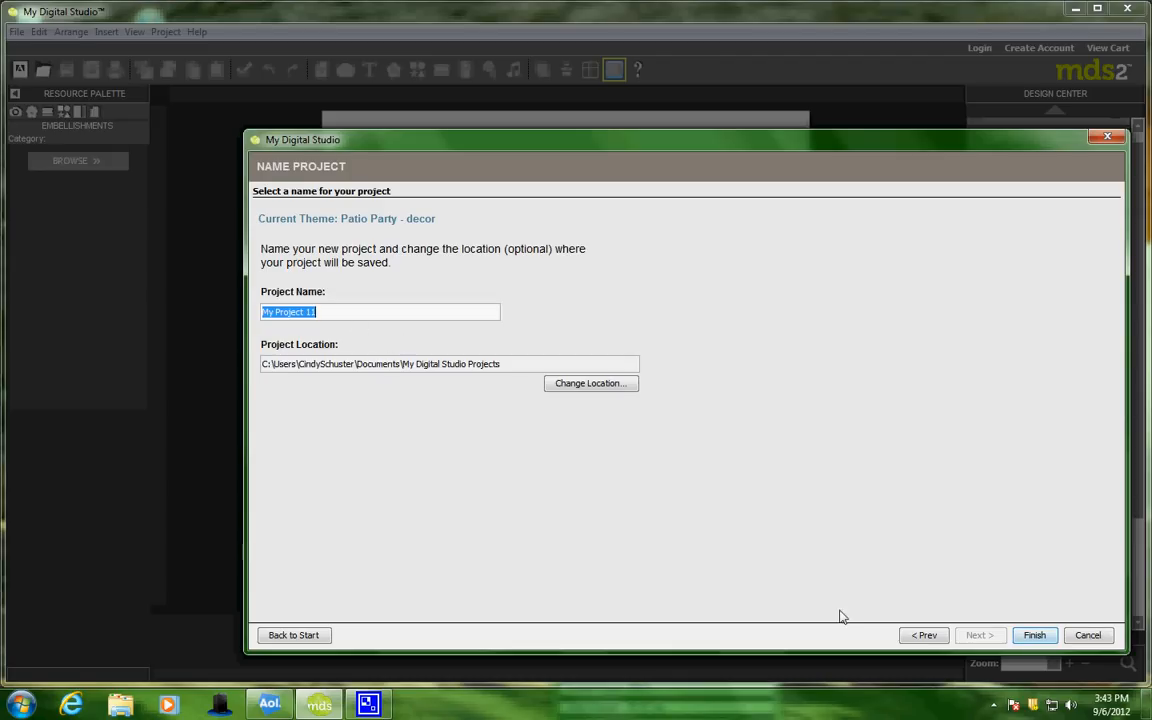
pyautogui.click(1035, 636)
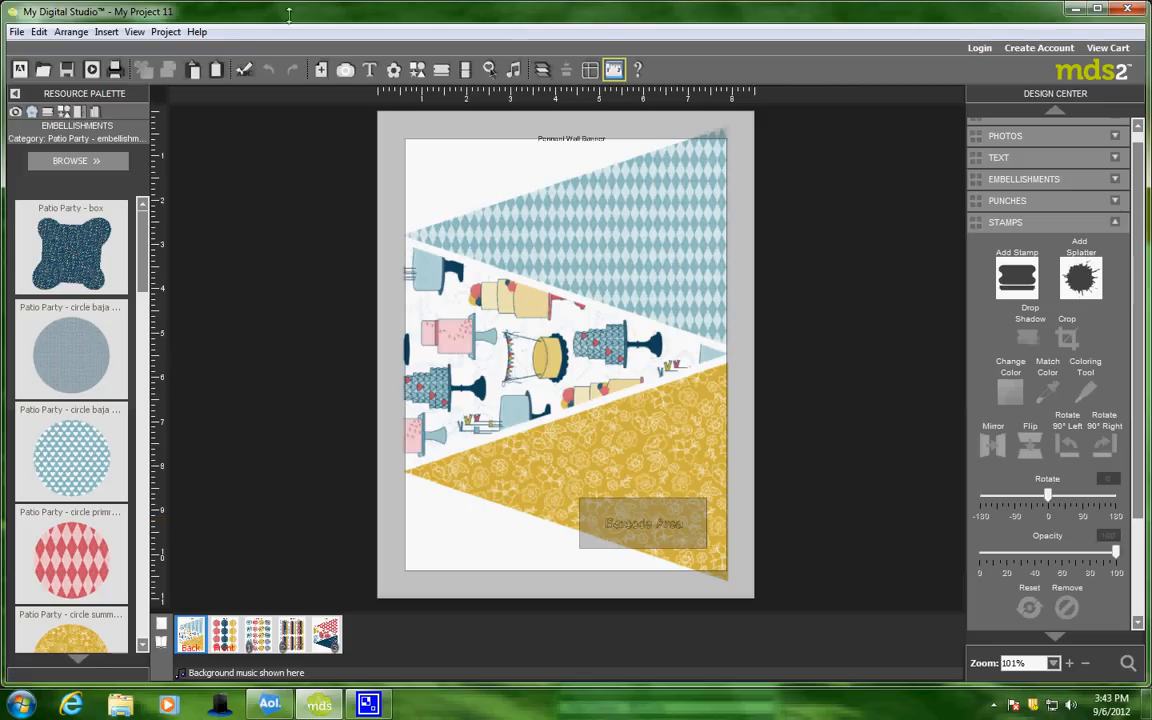
# Move the pennant wall banner page from first to last place in the project's page order.
pyautogui.click(161, 645)
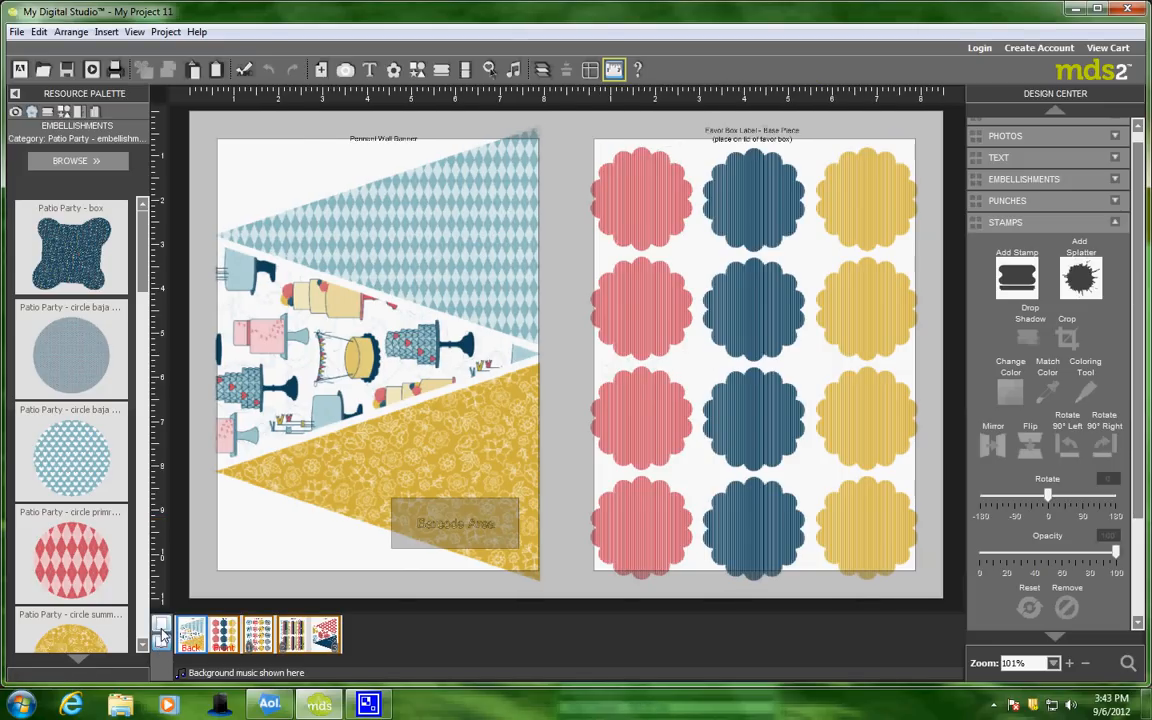
pyautogui.click(161, 627)
pyautogui.moveTo(180, 638); pyautogui.dragTo(330, 638)
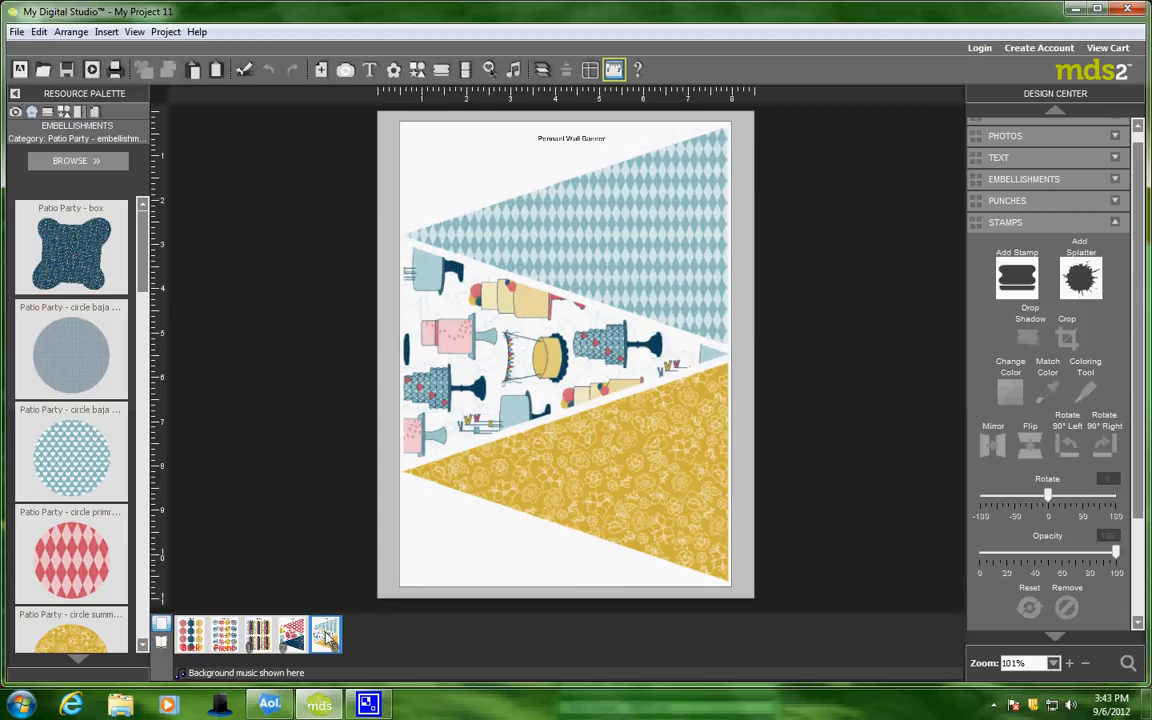
# Open the favor box label base piece page and turn off the page bleed area.
pyautogui.click(190, 638)
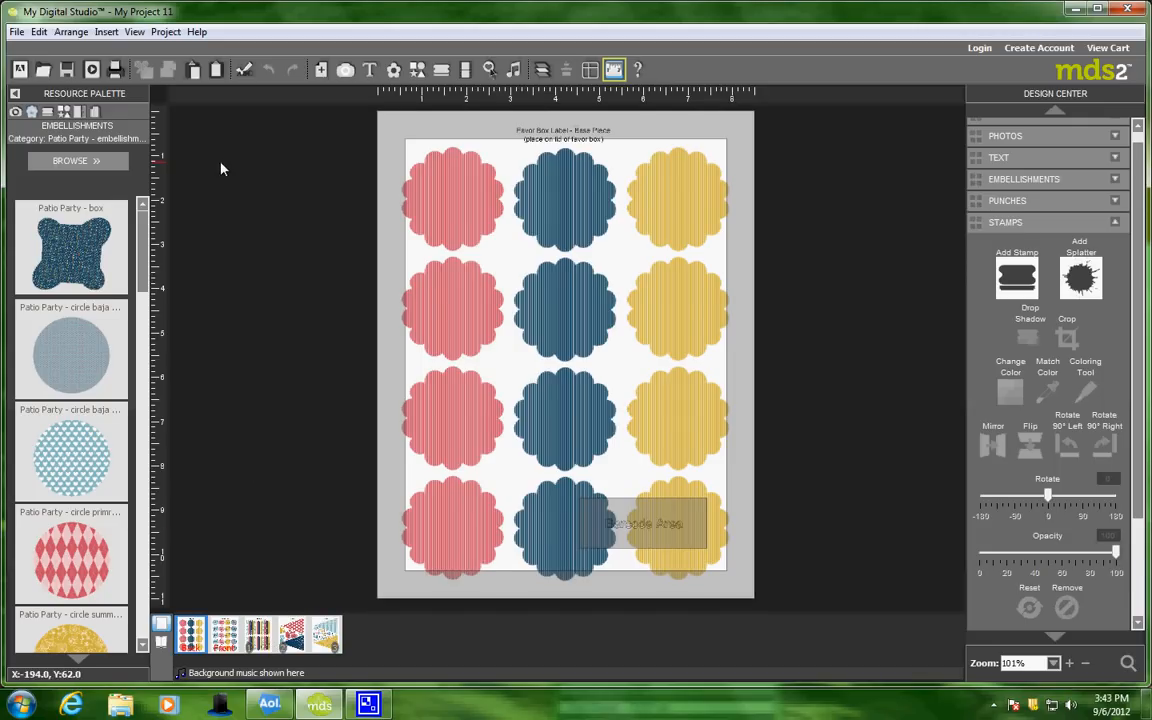
pyautogui.click(134, 31)
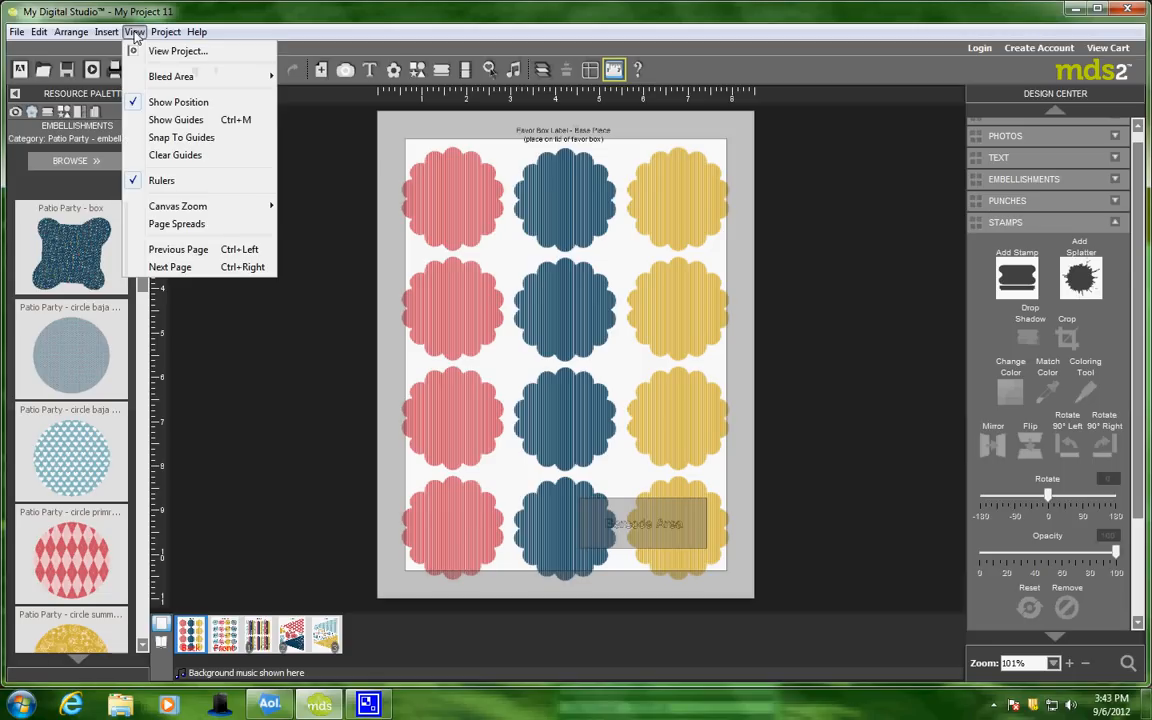
pyautogui.moveTo(165, 77)
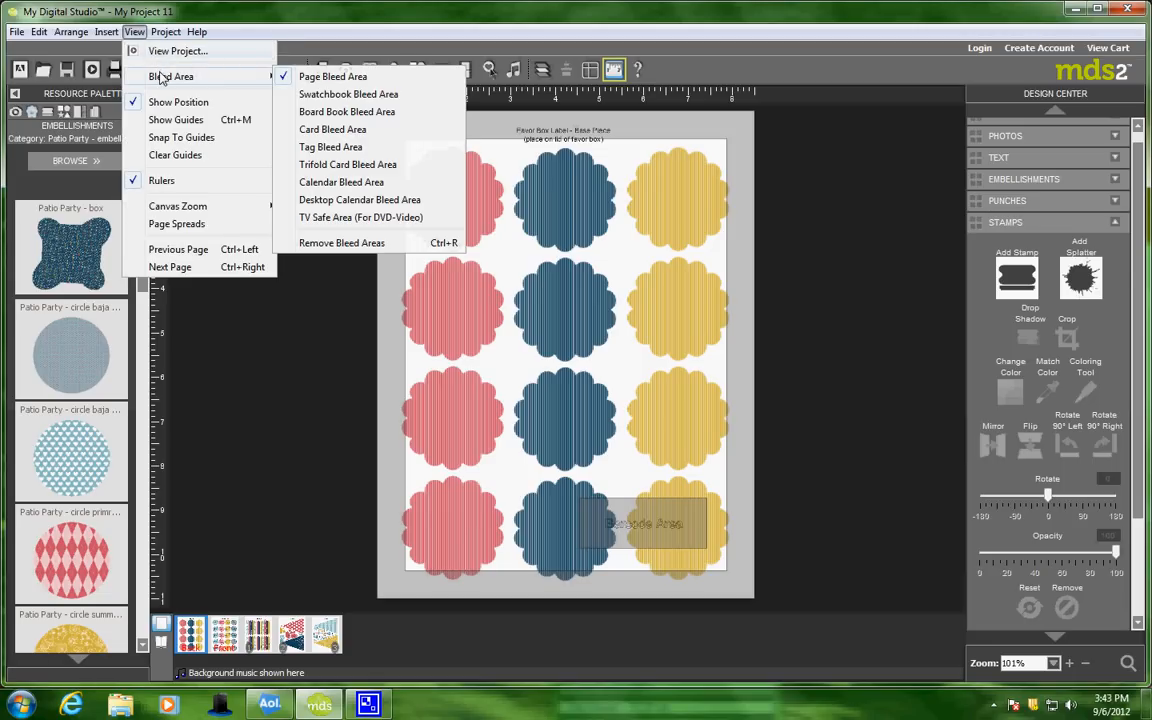
pyautogui.click(302, 81)
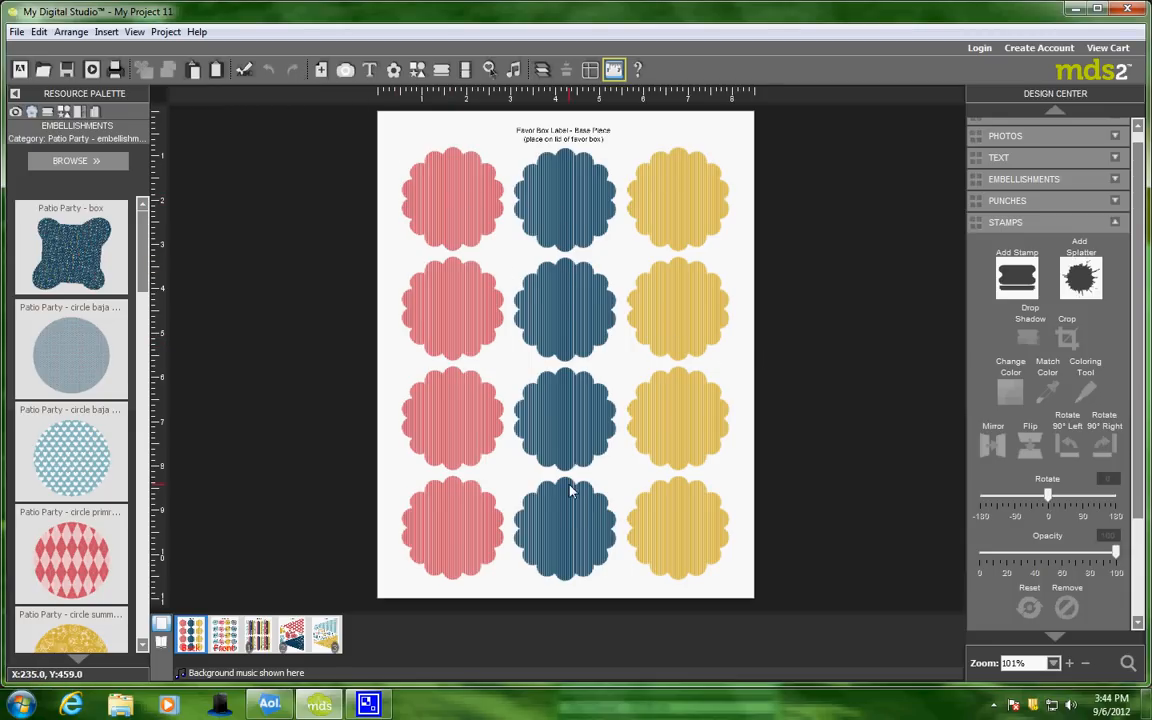
pyautogui.click(478, 194)
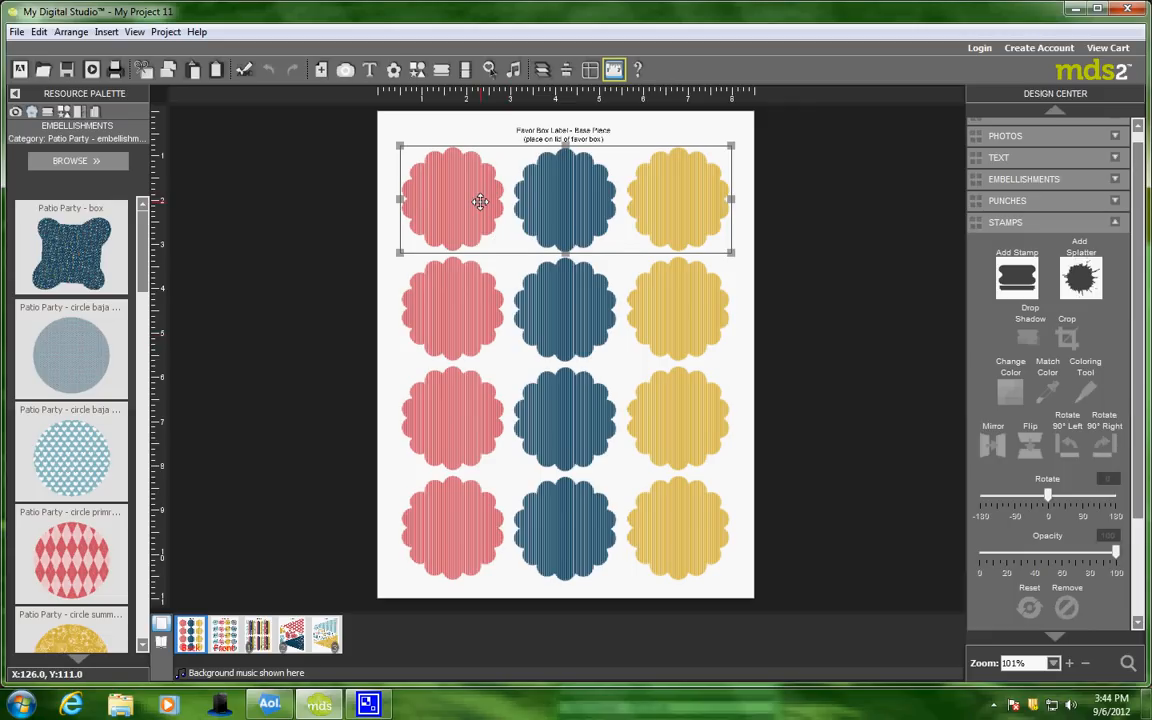
pyautogui.click(387, 140)
pyautogui.moveTo(390, 145); pyautogui.dragTo(727, 558)
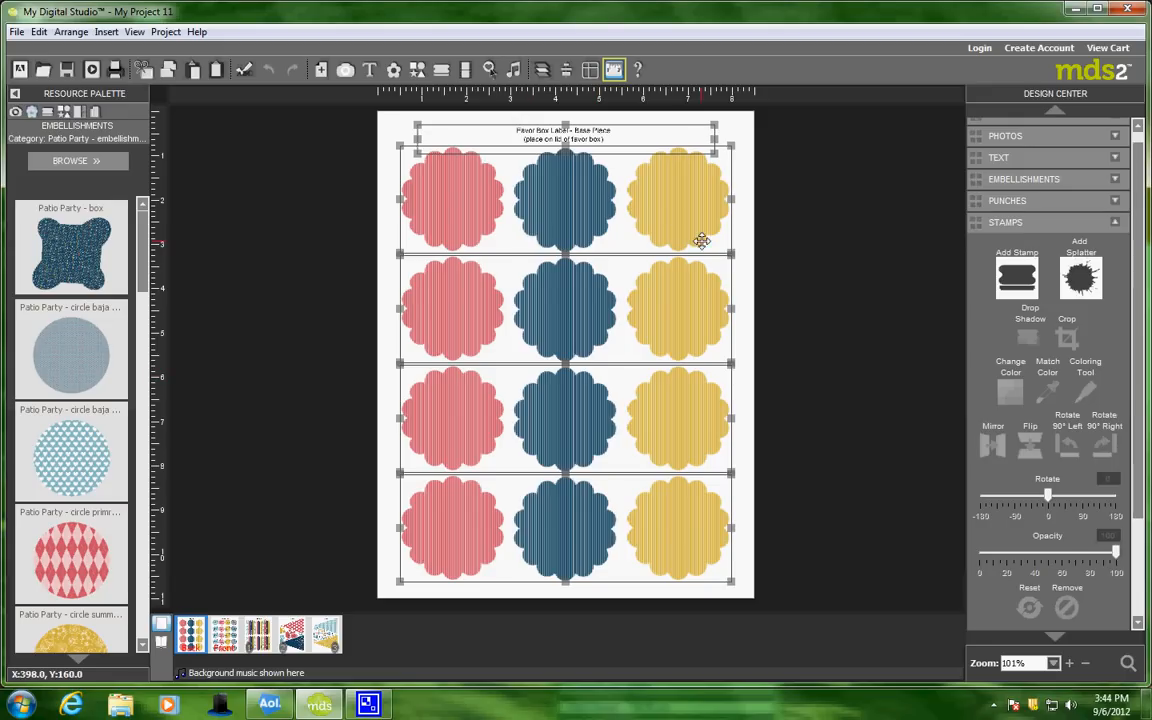
pyautogui.rightClick(743, 248)
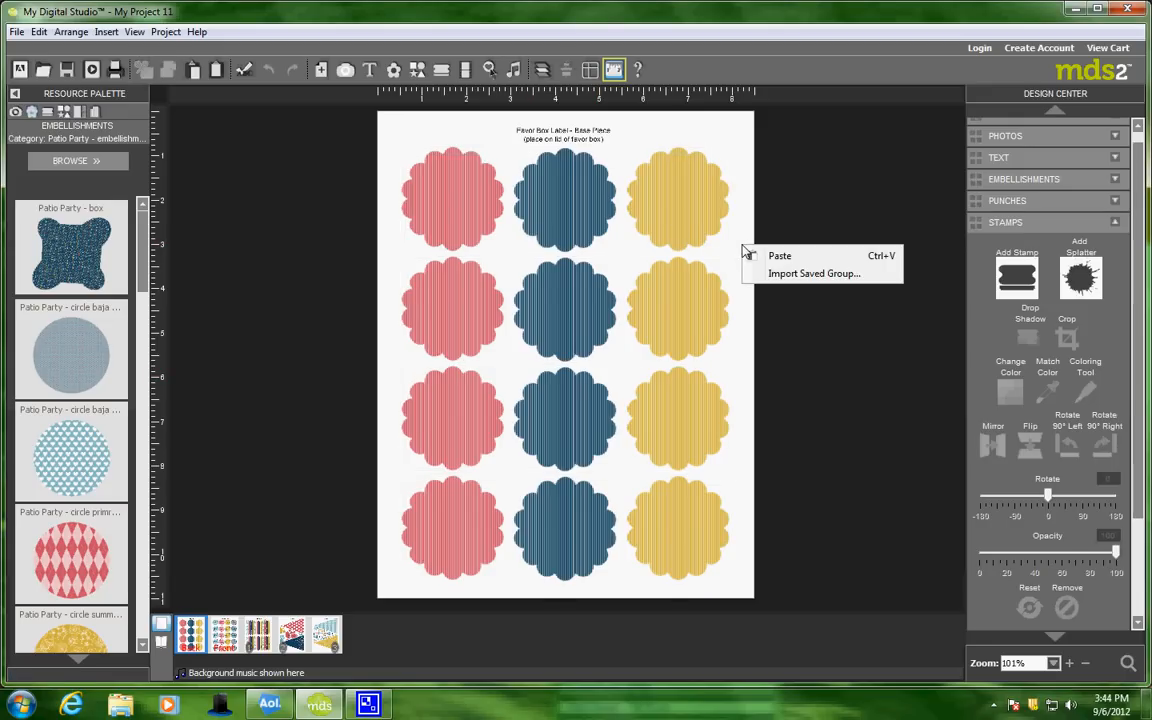
# Select the title and all four rows of scalloped circles, and ungroup them into individual objects.
pyautogui.click(404, 148)
pyautogui.moveTo(399, 128); pyautogui.dragTo(739, 569)
pyautogui.rightClick(592, 298)
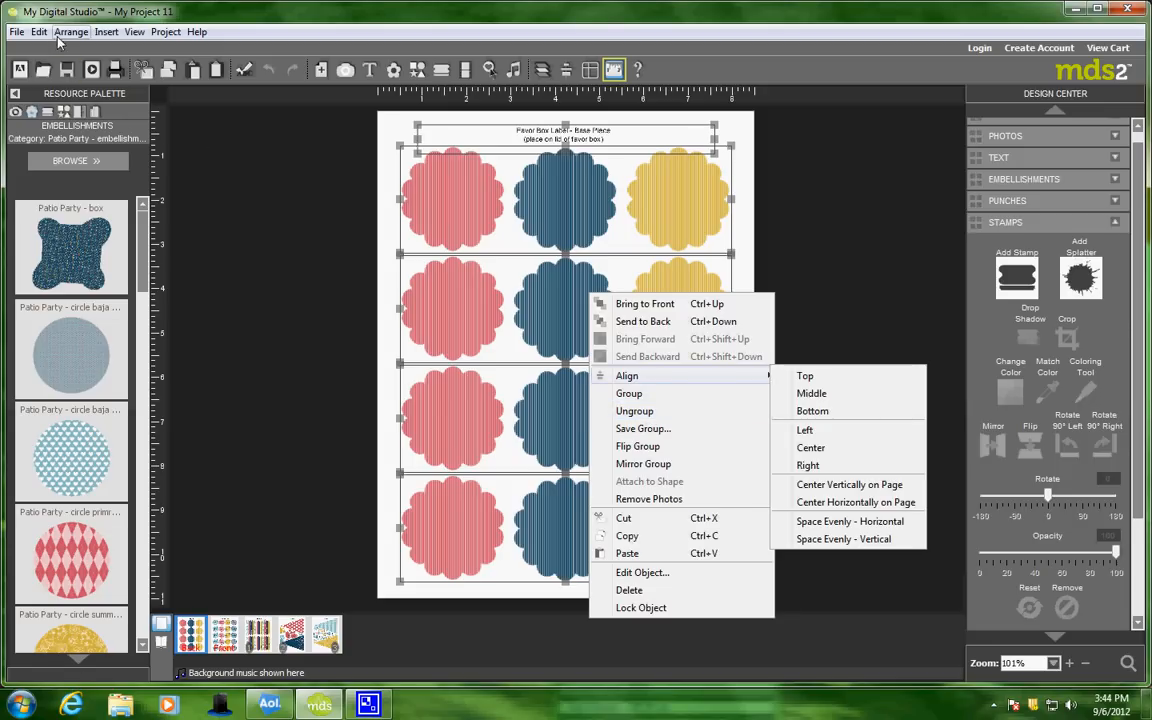
pyautogui.click(64, 34)
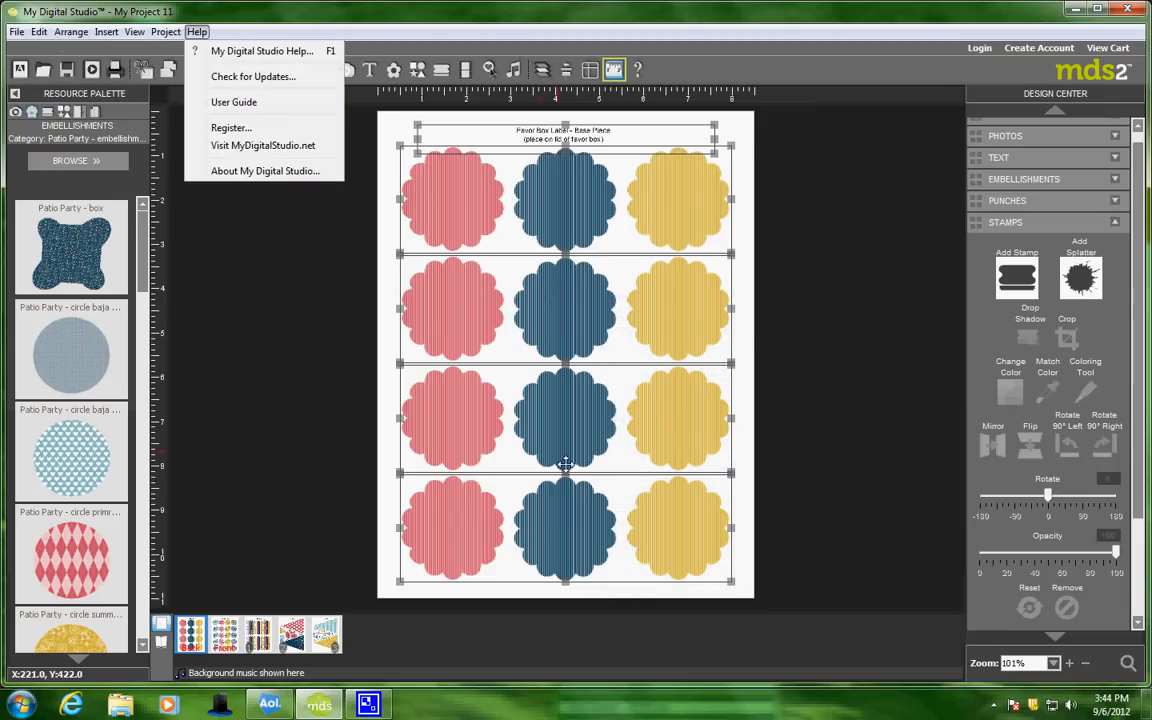
pyautogui.click(522, 358)
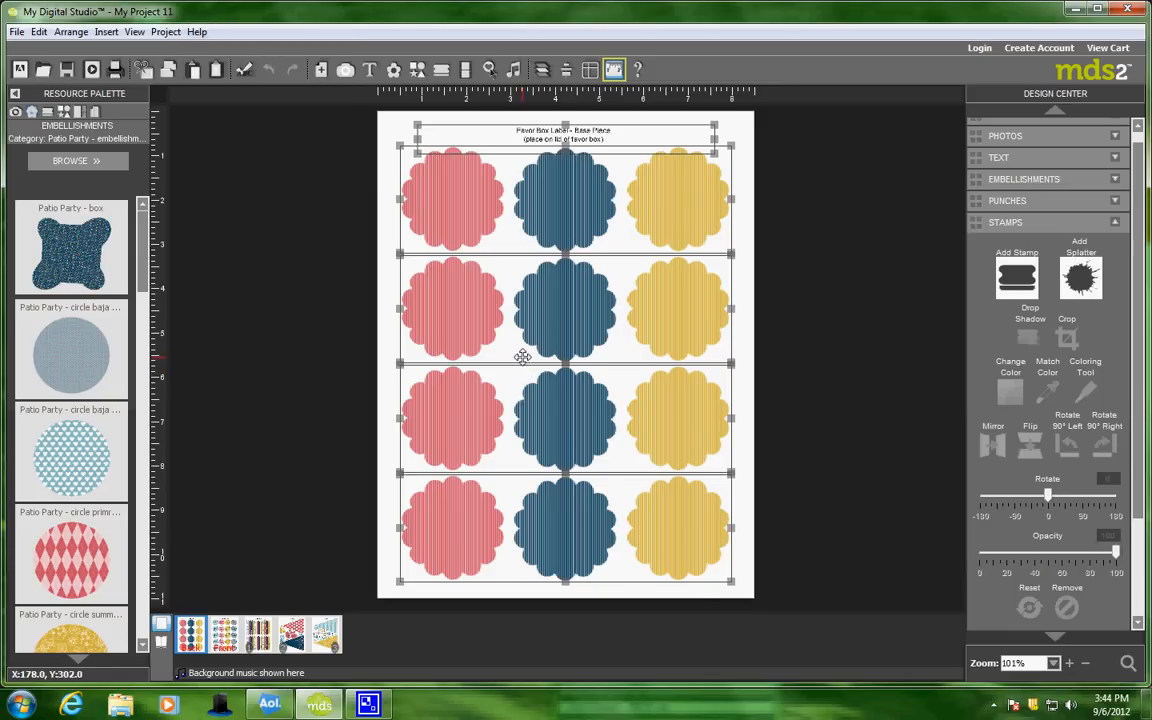
pyautogui.rightClick(522, 357)
pyautogui.click(578, 483)
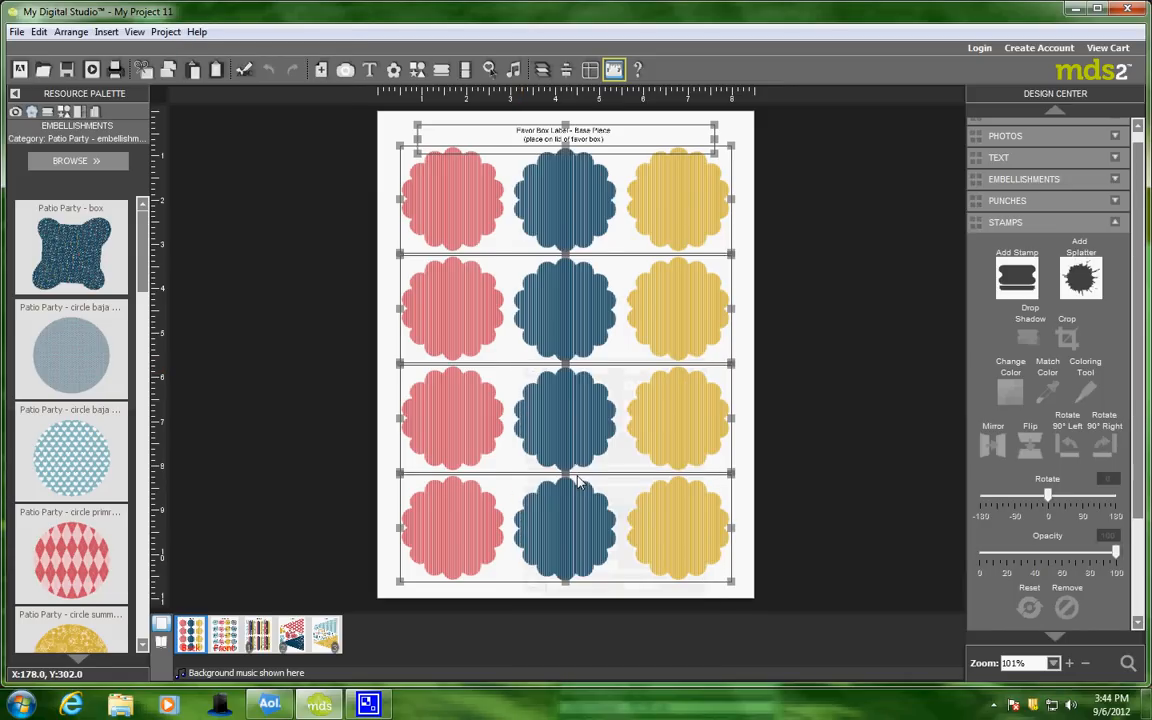
pyautogui.click(660, 318)
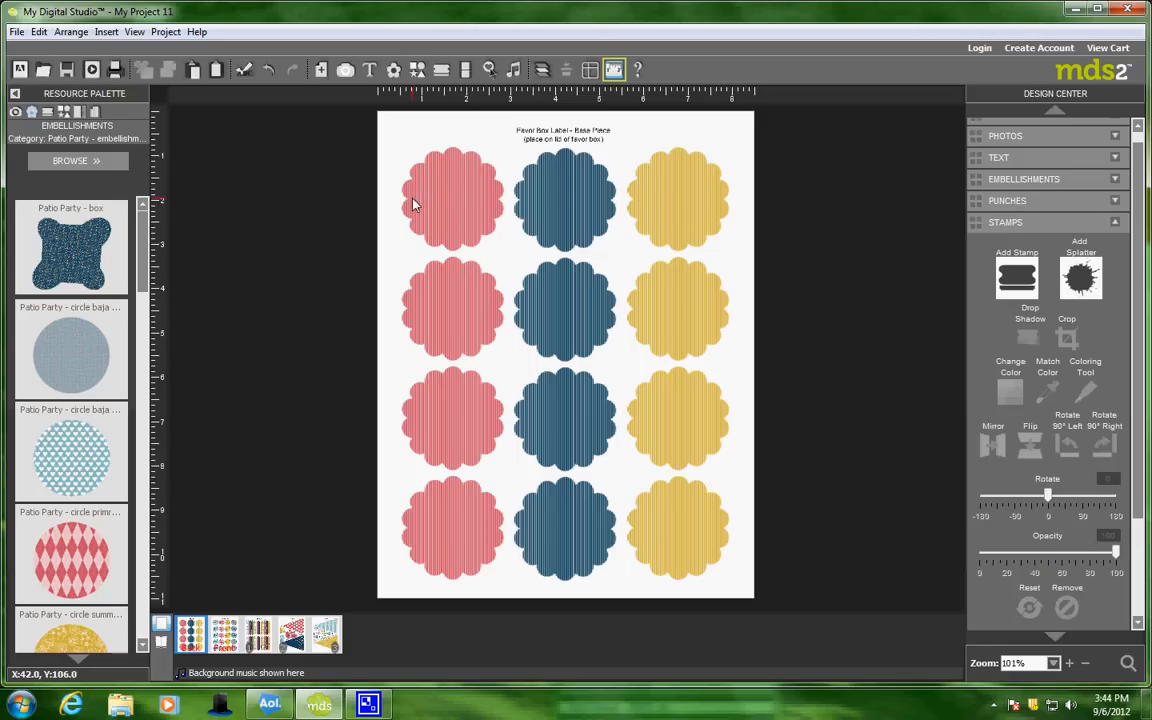
# Delete all the pink and blue scalloped circles, keeping the title text in its original place.
pyautogui.moveTo(389, 187); pyautogui.dragTo(551, 537)
pyautogui.press('Delete')
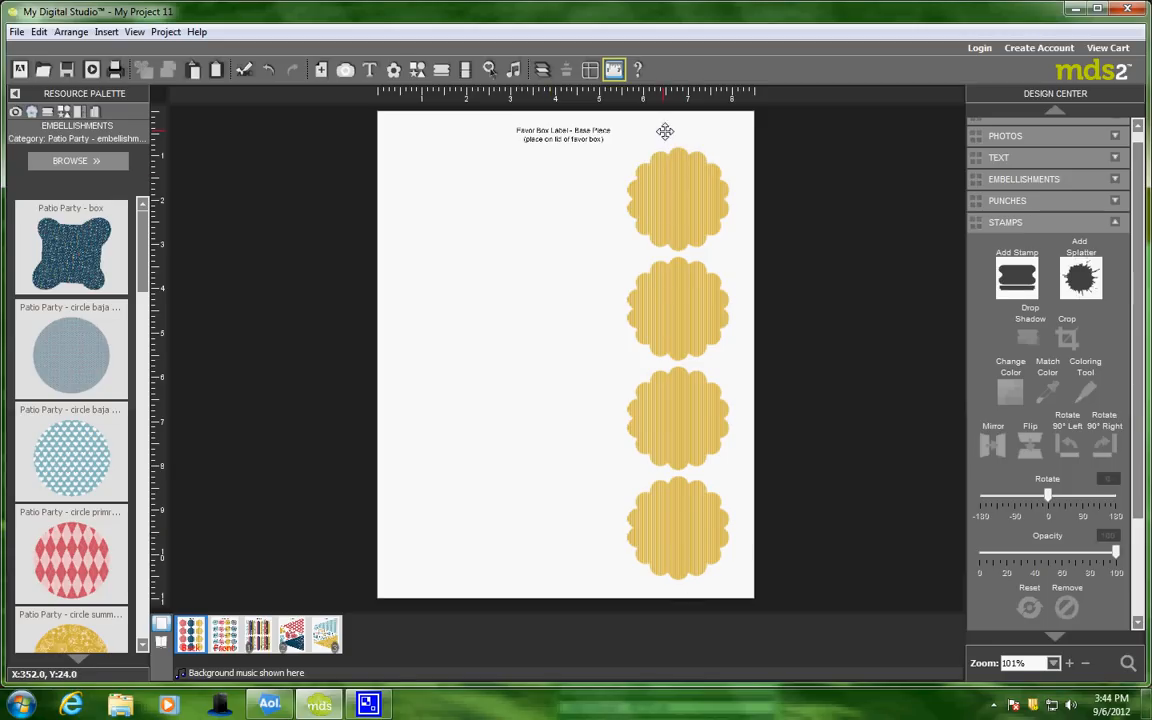
pyautogui.moveTo(661, 125); pyautogui.dragTo(684, 193)
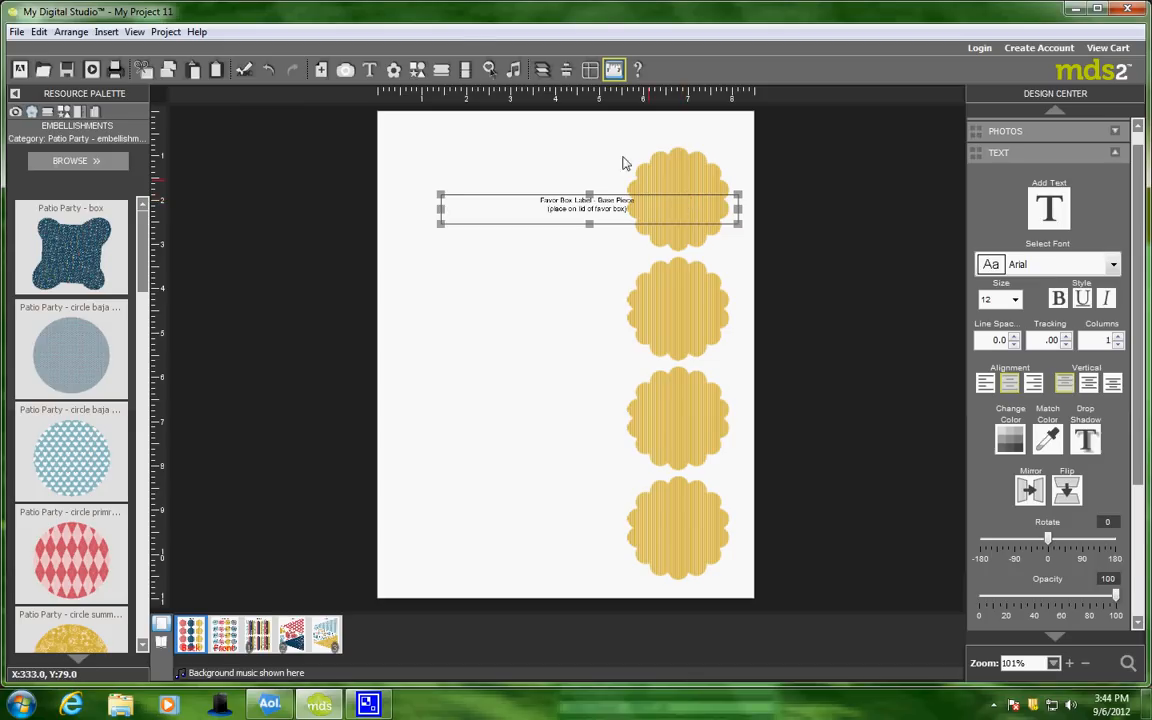
pyautogui.click(269, 70)
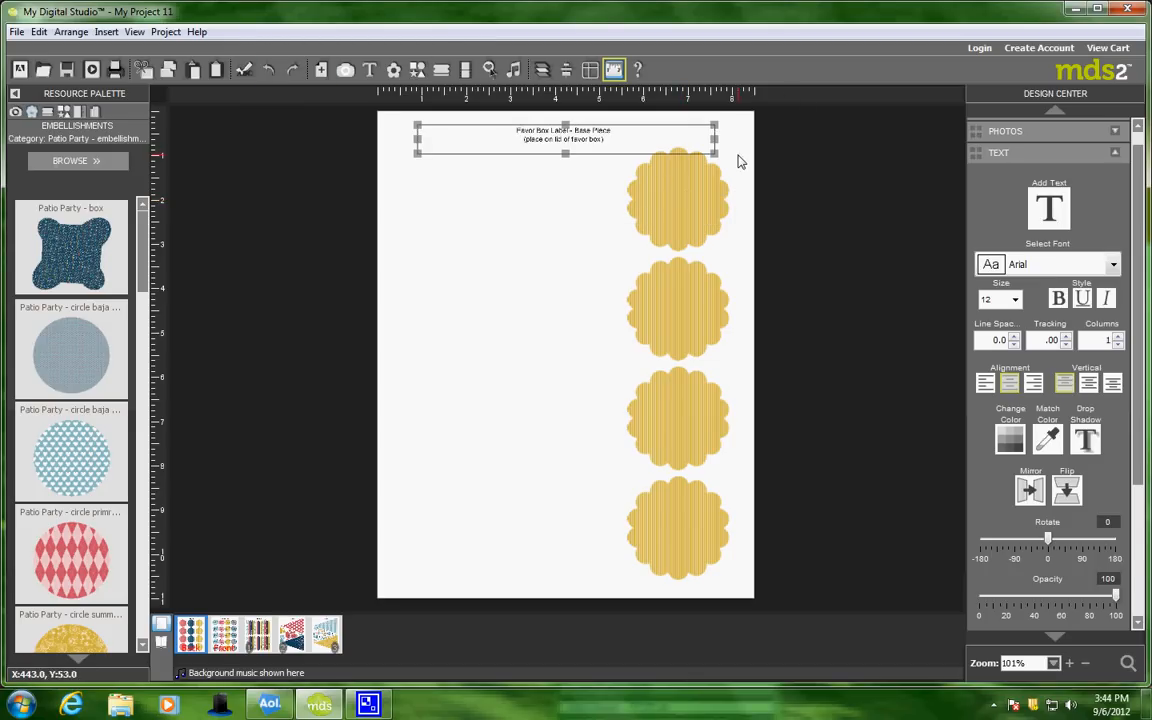
pyautogui.moveTo(738, 155); pyautogui.dragTo(693, 557)
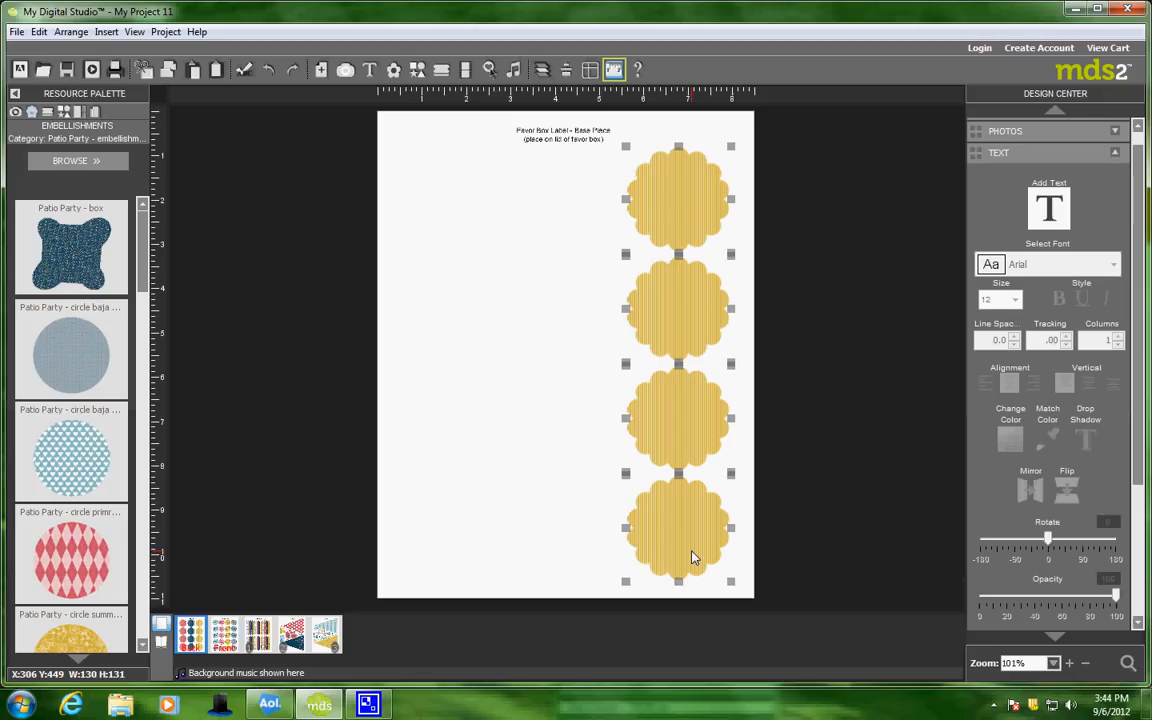
pyautogui.click(584, 213)
pyautogui.moveTo(586, 210); pyautogui.dragTo(676, 550)
pyautogui.click(600, 262)
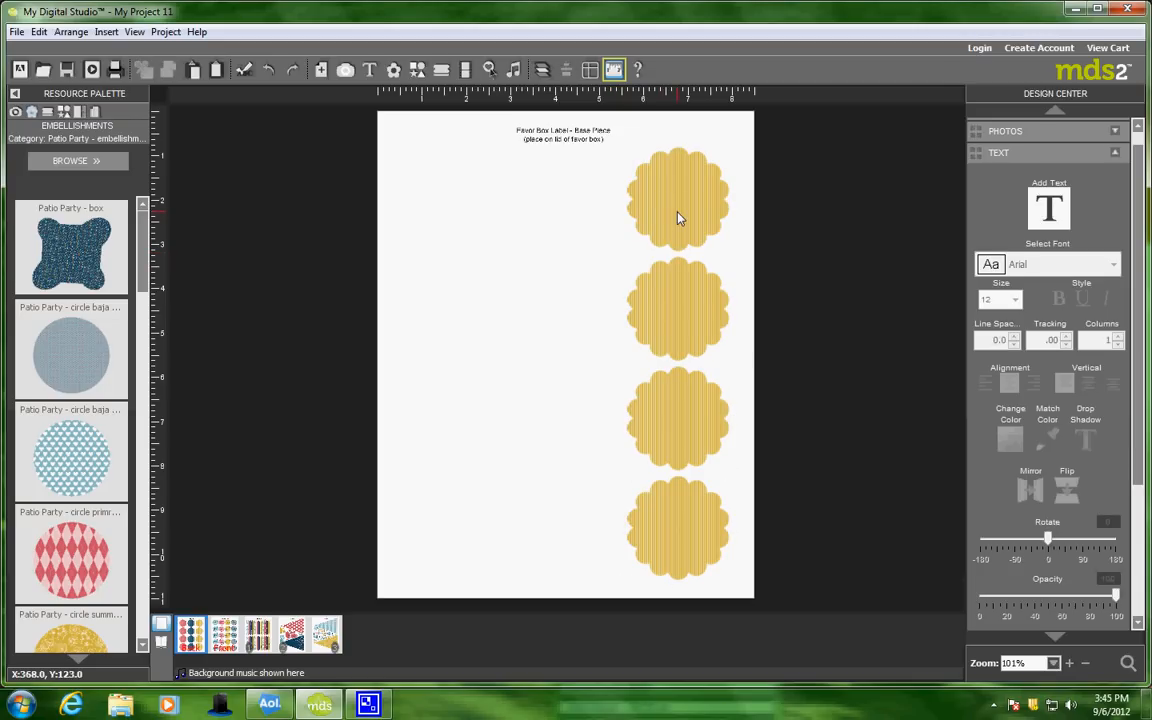
# Select the four yellow scalloped circles in the remaining column and group them into one object.
pyautogui.click(677, 218)
pyautogui.keyDown('shift'); pyautogui.click(677, 305); pyautogui.keyUp('shift')
pyautogui.keyDown('shift'); pyautogui.click(690, 432); pyautogui.keyUp('shift')
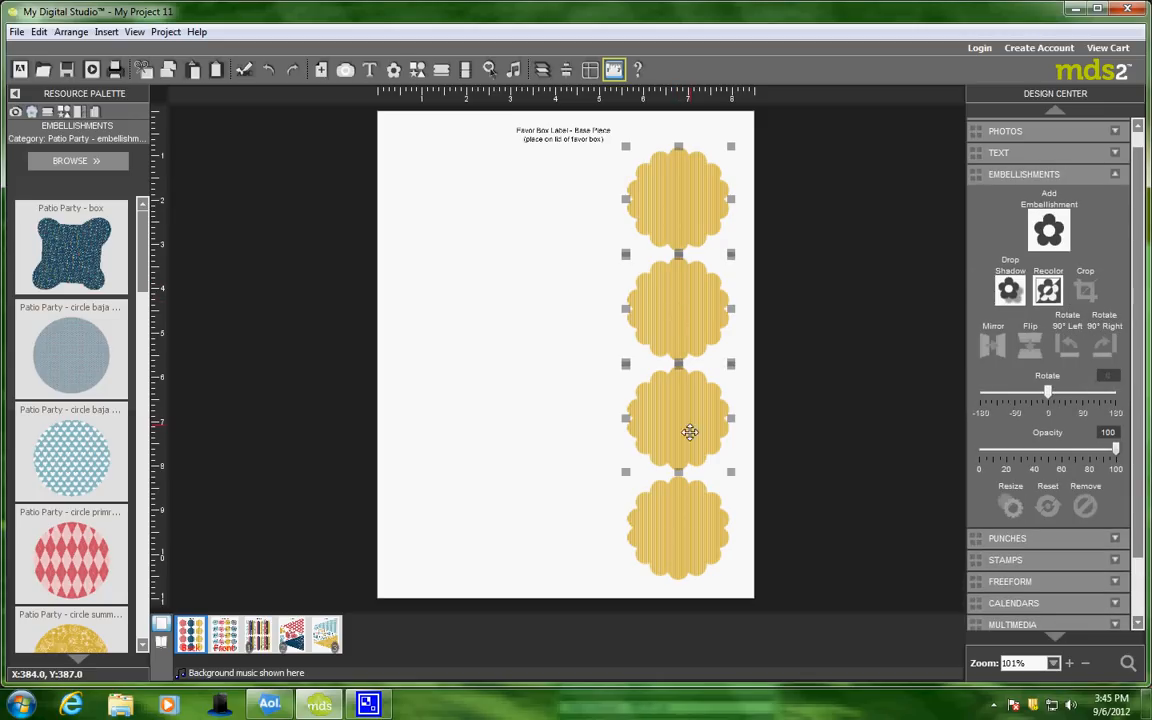
pyautogui.keyDown('shift'); pyautogui.click(690, 520); pyautogui.keyUp('shift')
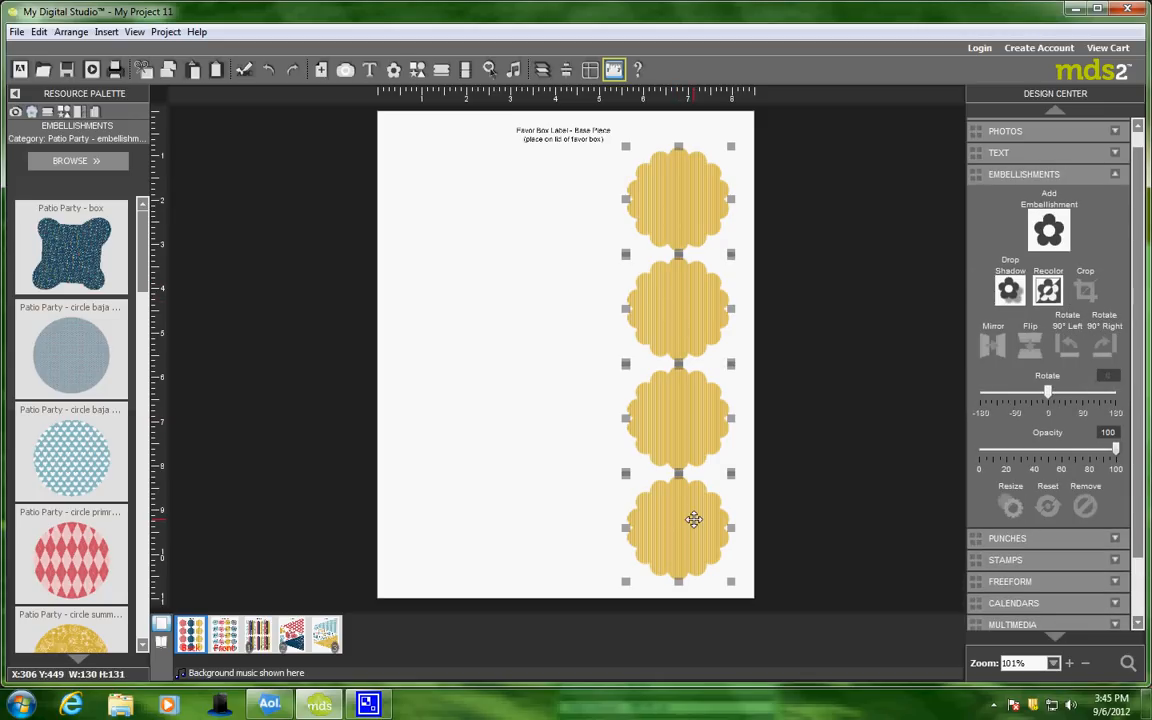
pyautogui.rightClick(675, 308)
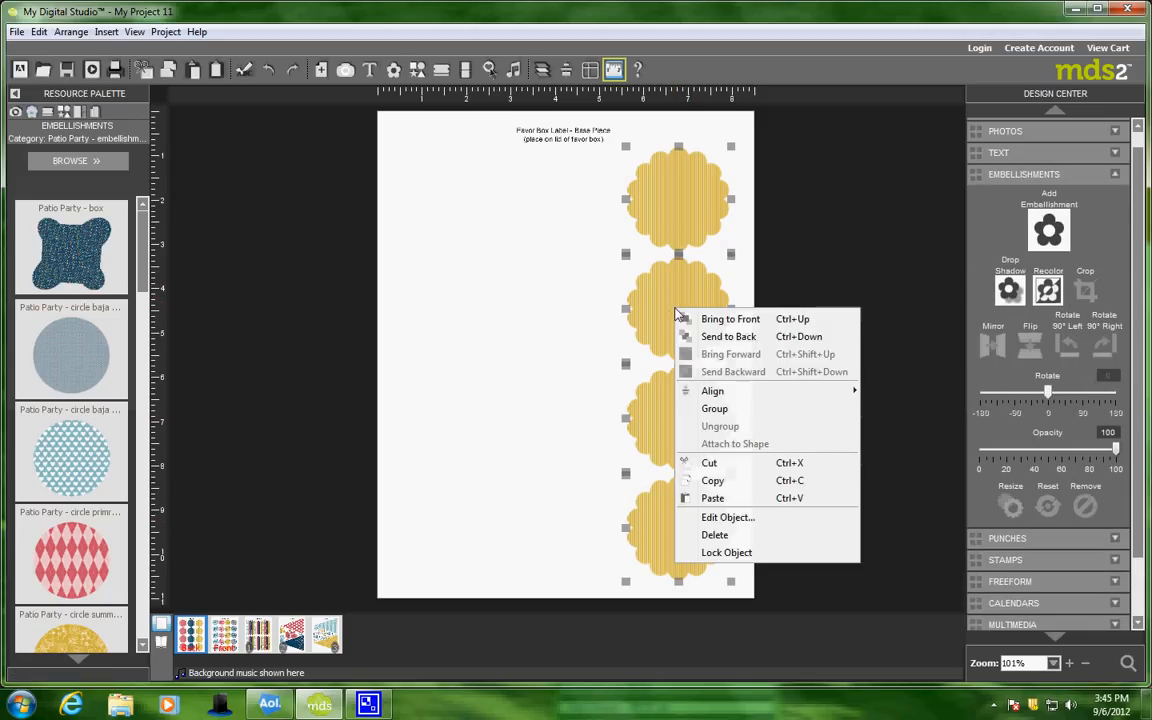
pyautogui.click(716, 413)
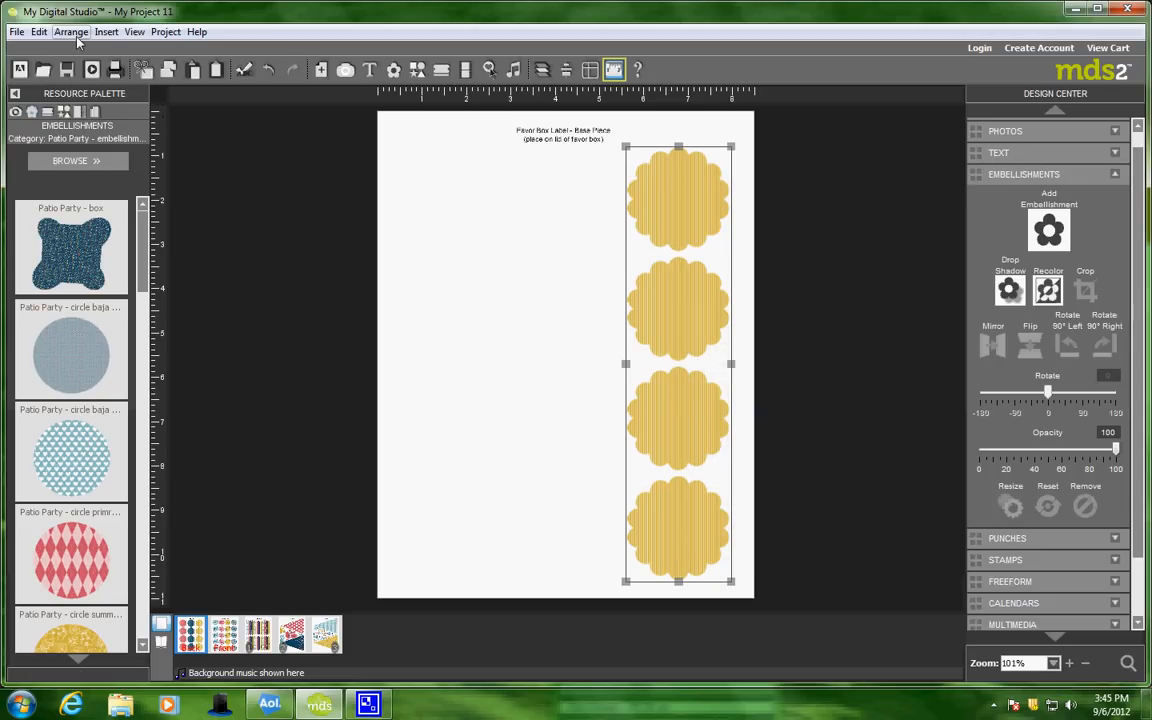
pyautogui.click(72, 32)
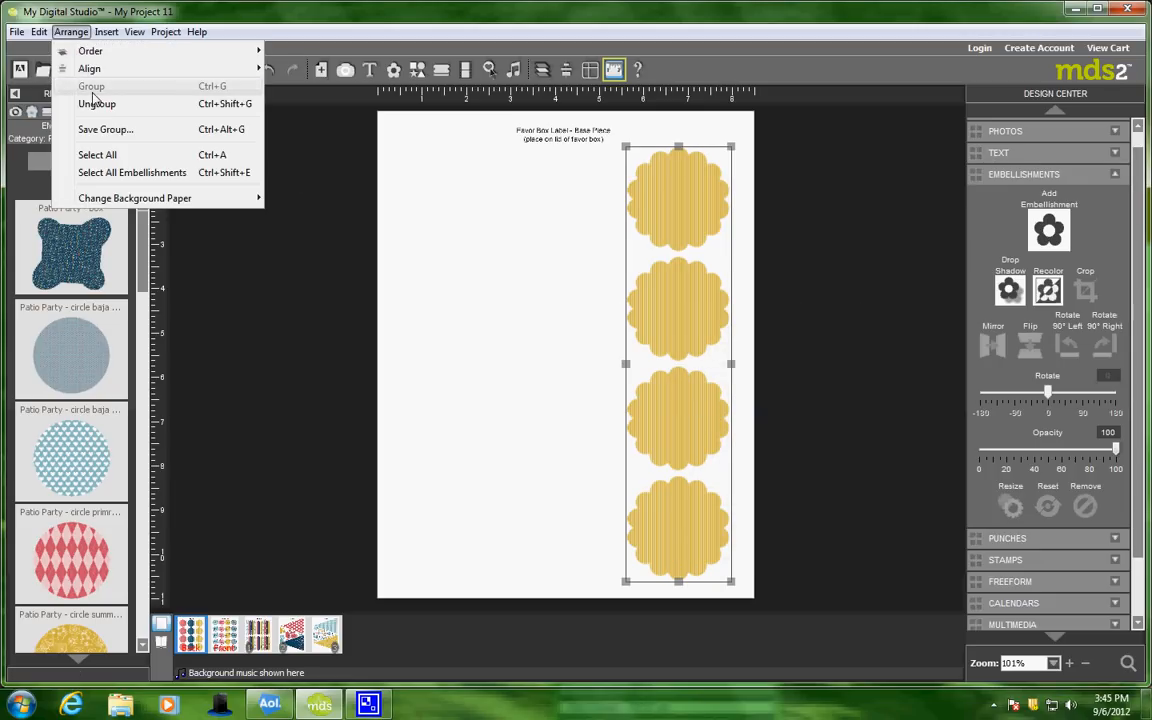
pyautogui.click(450, 311)
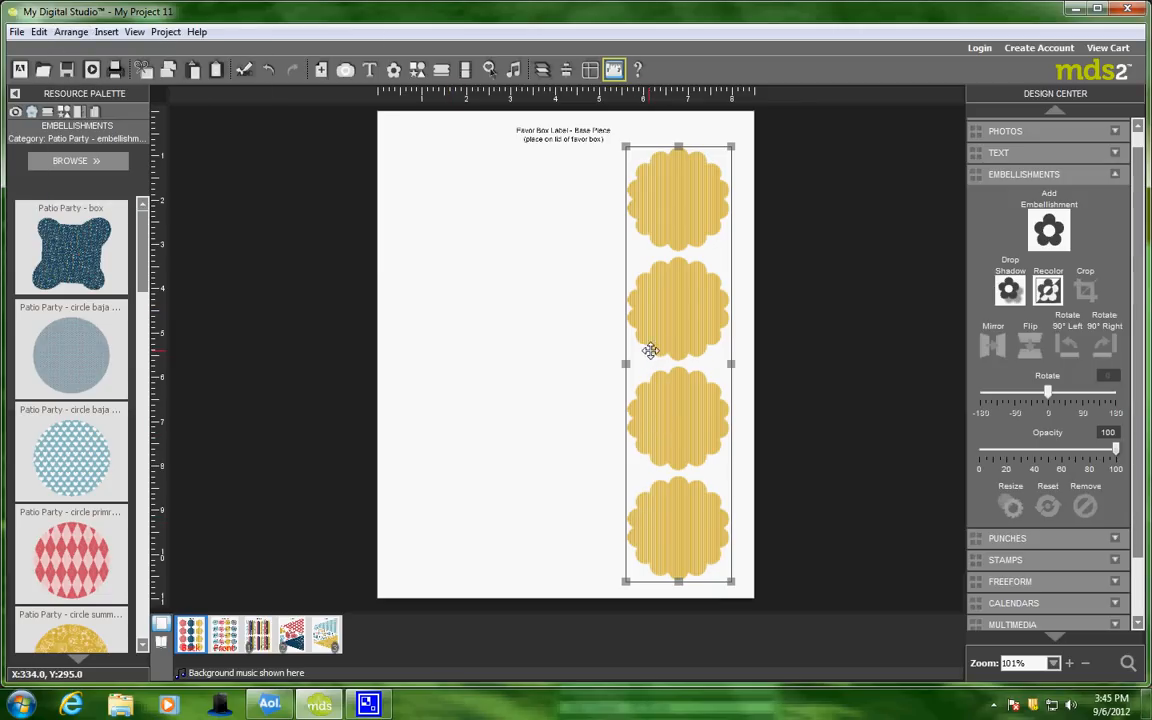
# Copy the yellow circle column and paste it twice, placing the copies as the middle and left columns of the page.
pyautogui.rightClick(650, 350)
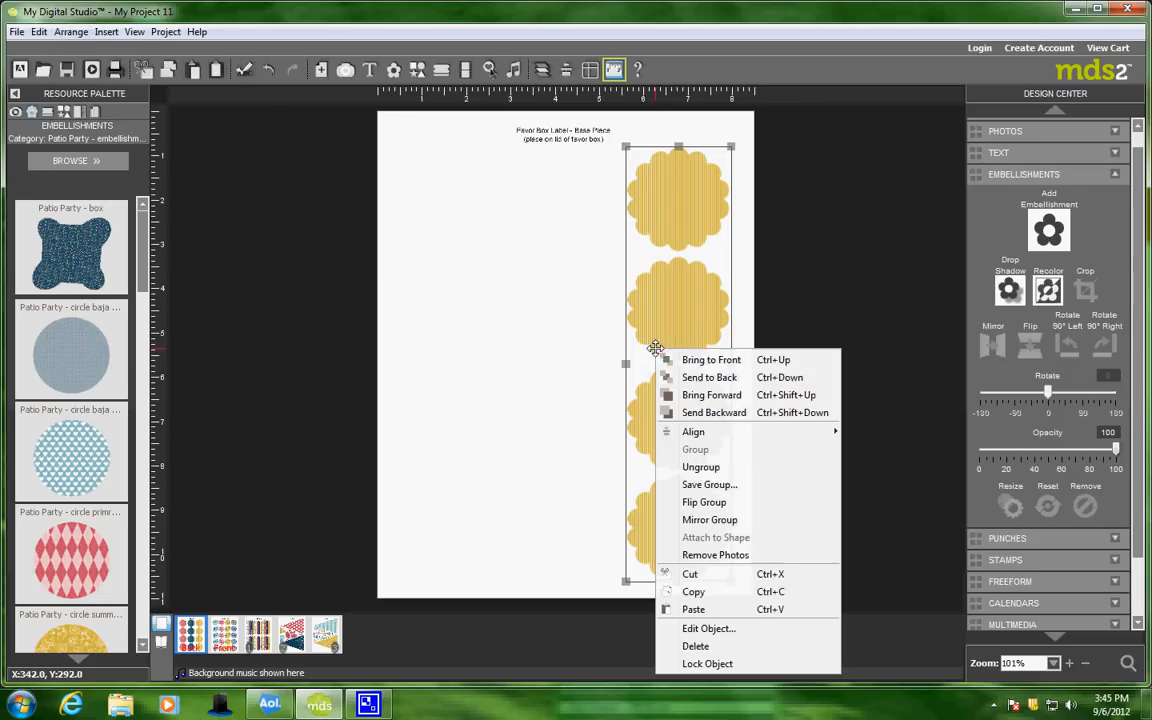
pyautogui.click(697, 592)
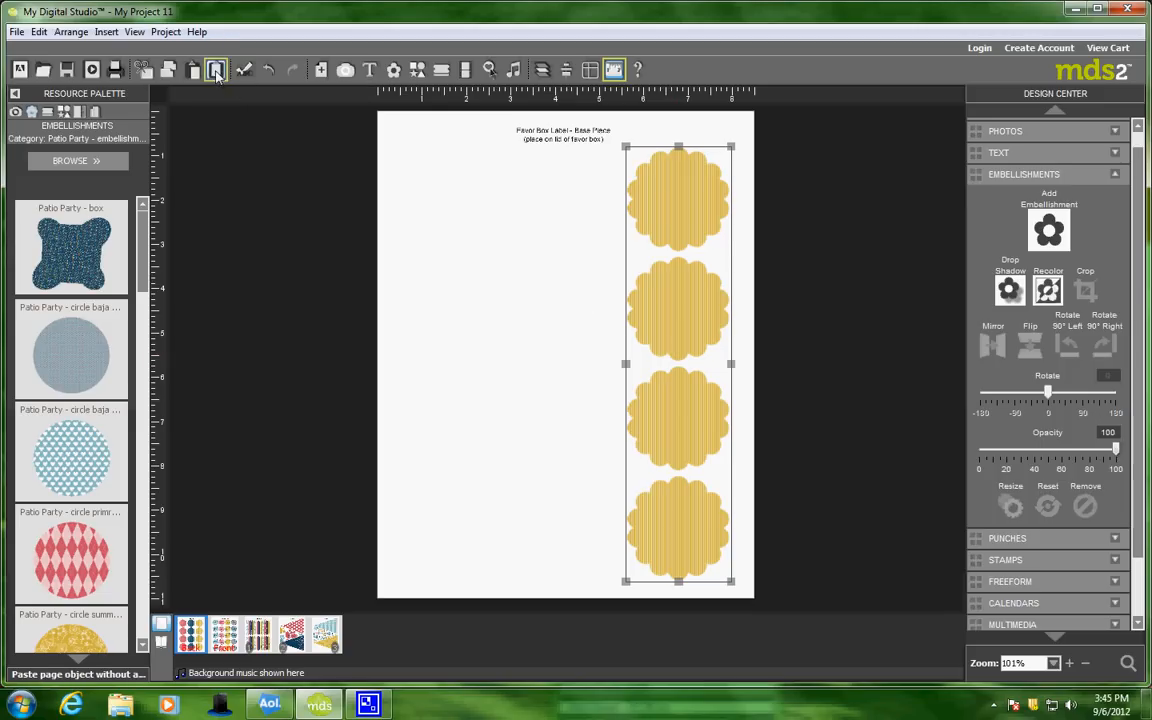
pyautogui.click(216, 73)
pyautogui.moveTo(661, 319); pyautogui.dragTo(546, 318)
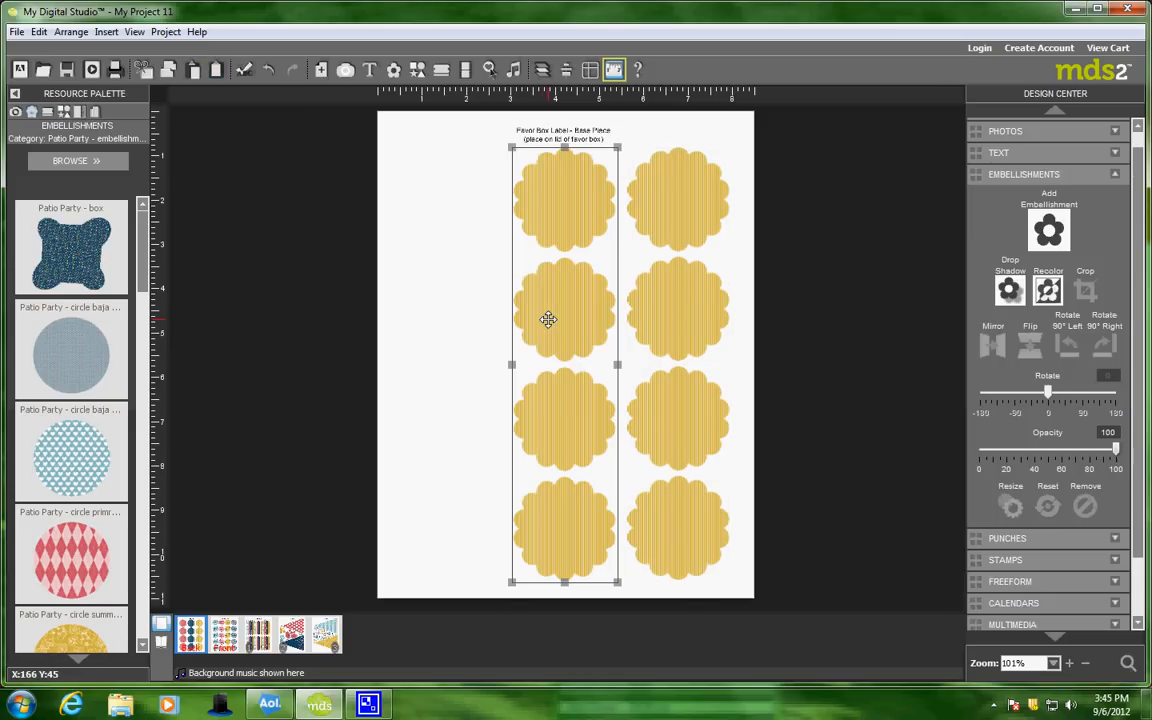
pyautogui.click(216, 73)
pyautogui.moveTo(722, 362); pyautogui.dragTo(480, 363)
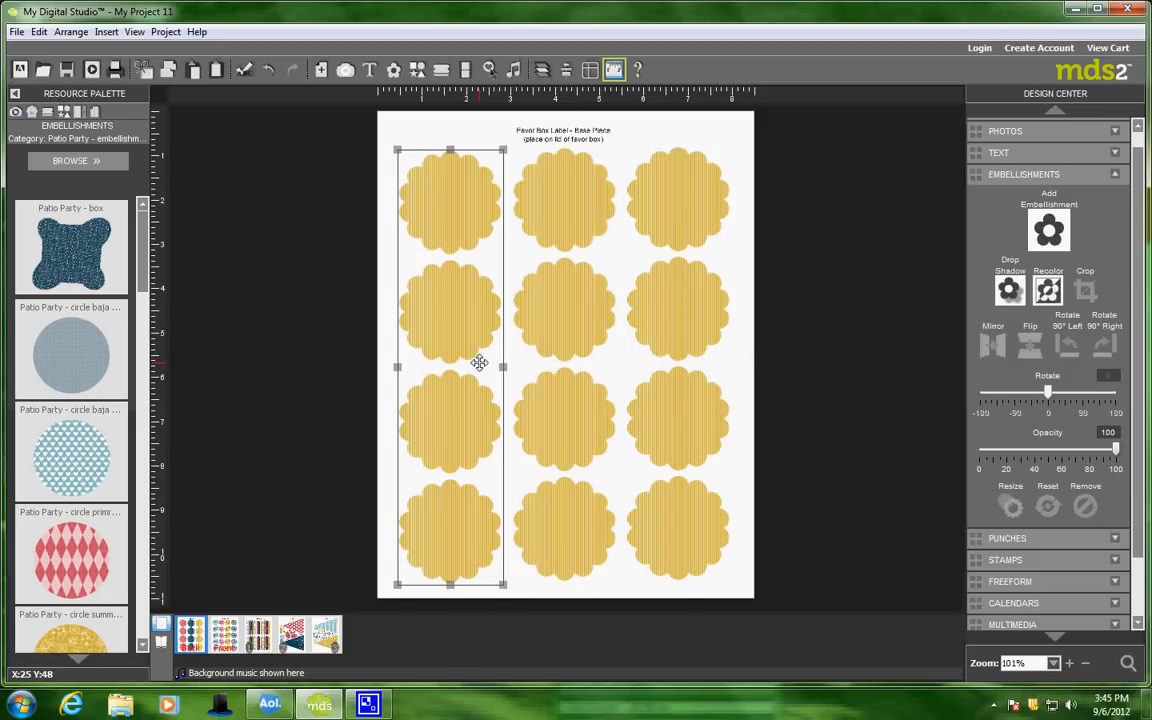
pyautogui.click(751, 339)
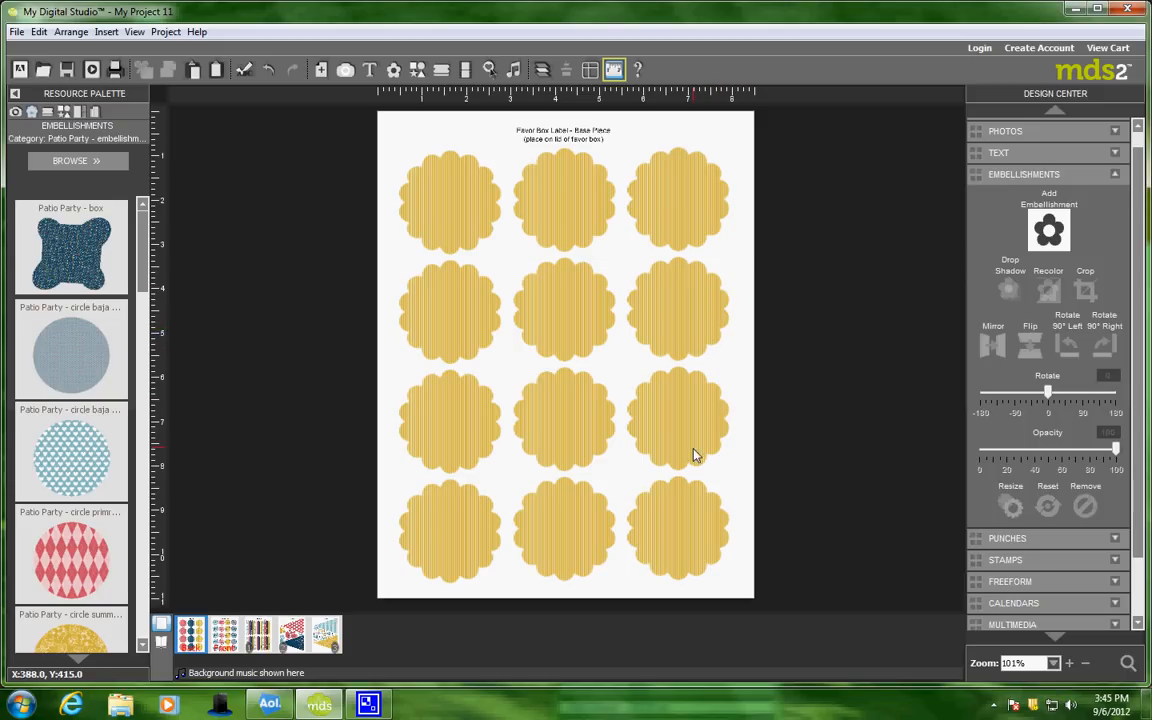
# Open the gift box label top piece page and ungroup all five rows of happy birthday circles.
pyautogui.click(225, 636)
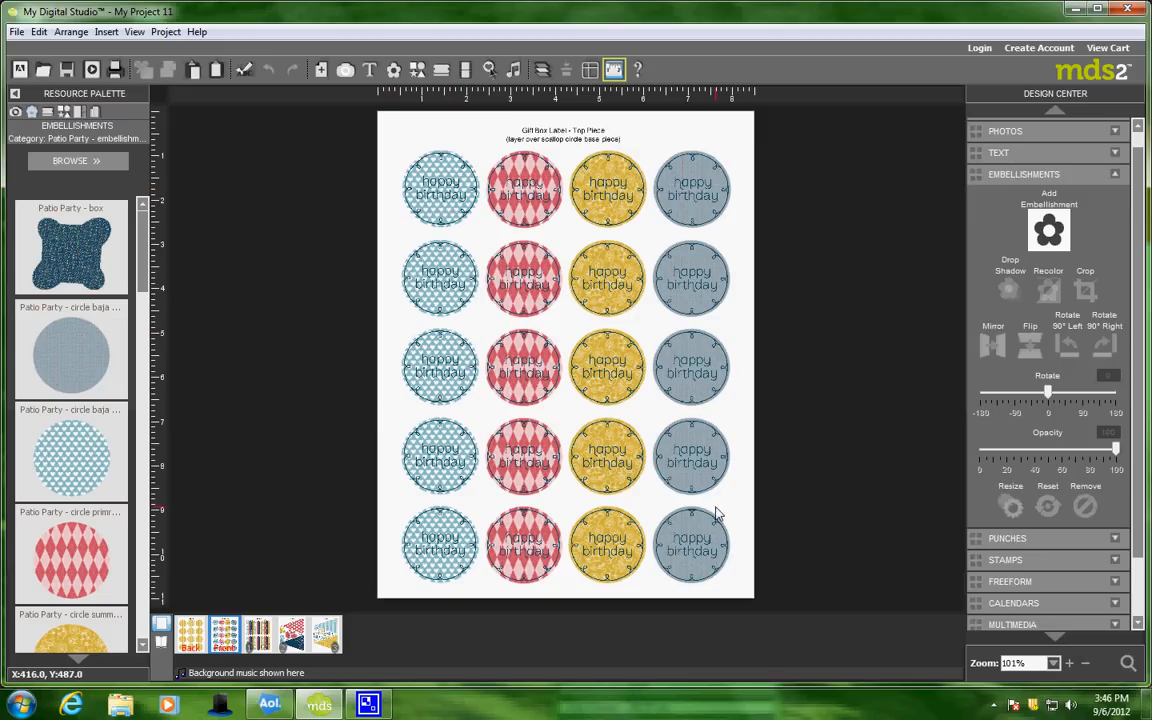
pyautogui.moveTo(401, 123); pyautogui.dragTo(727, 596)
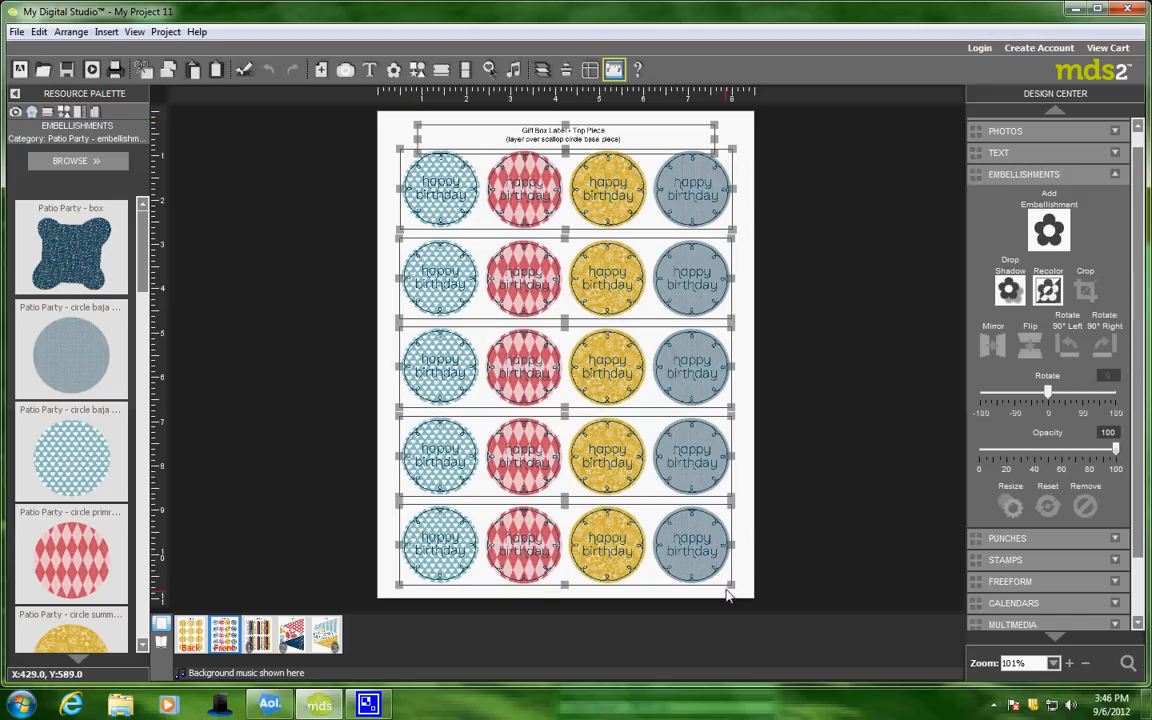
pyautogui.rightClick(589, 284)
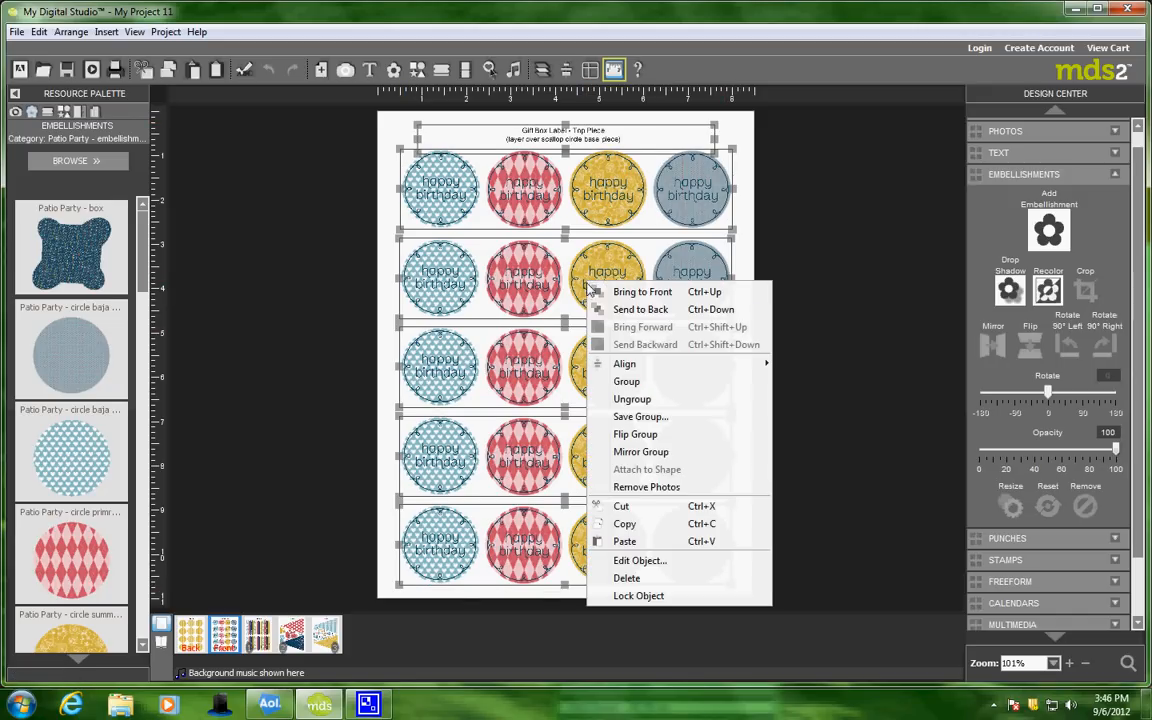
pyautogui.click(636, 400)
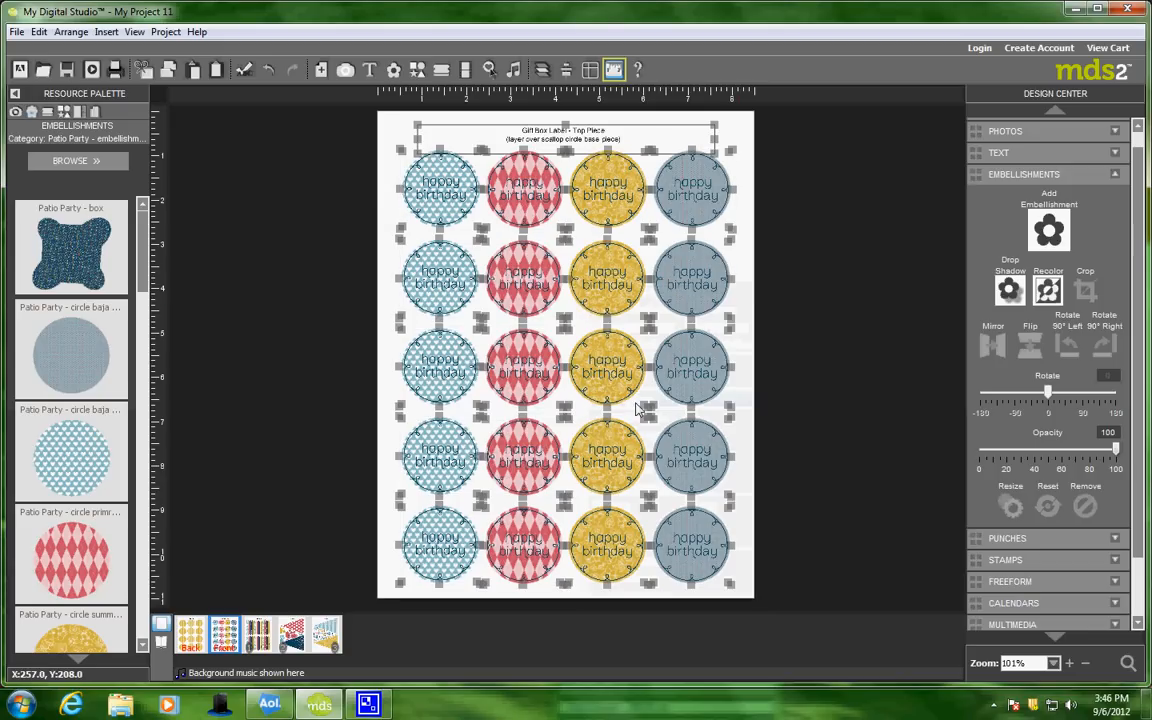
pyautogui.click(743, 247)
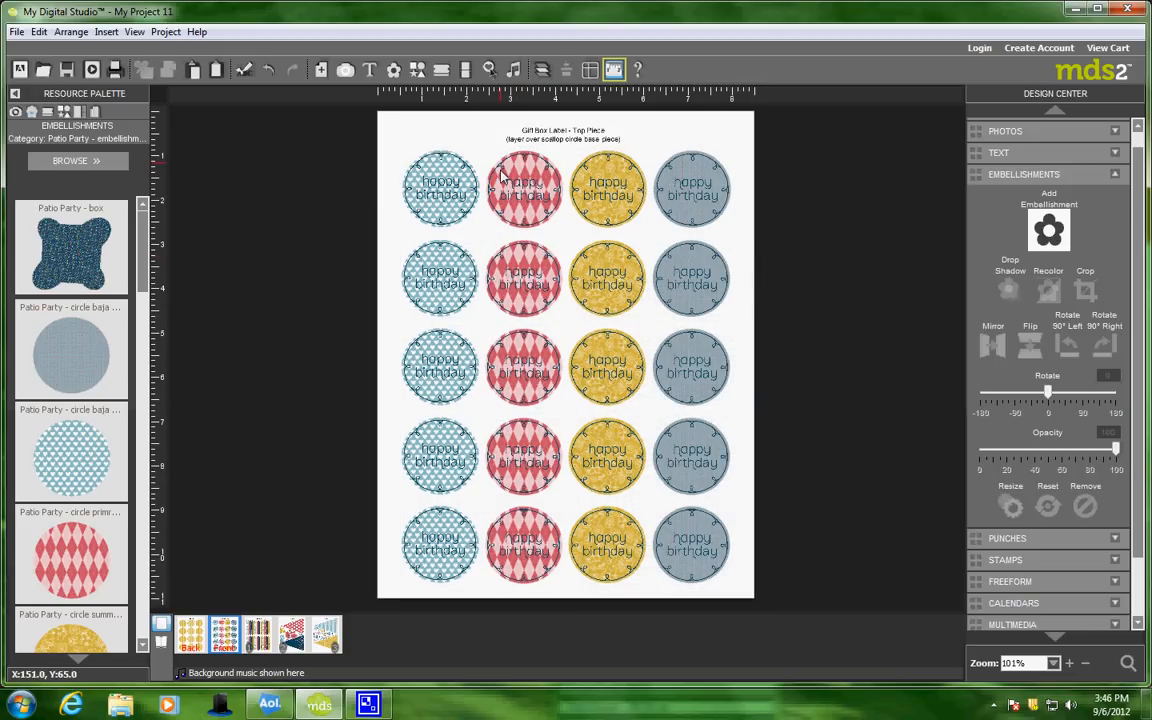
# Delete all the pink, yellow and solid gray-blue happy birthday circles, keeping only the column of blue triangle-patterned ones.
pyautogui.moveTo(482, 232); pyautogui.dragTo(736, 545)
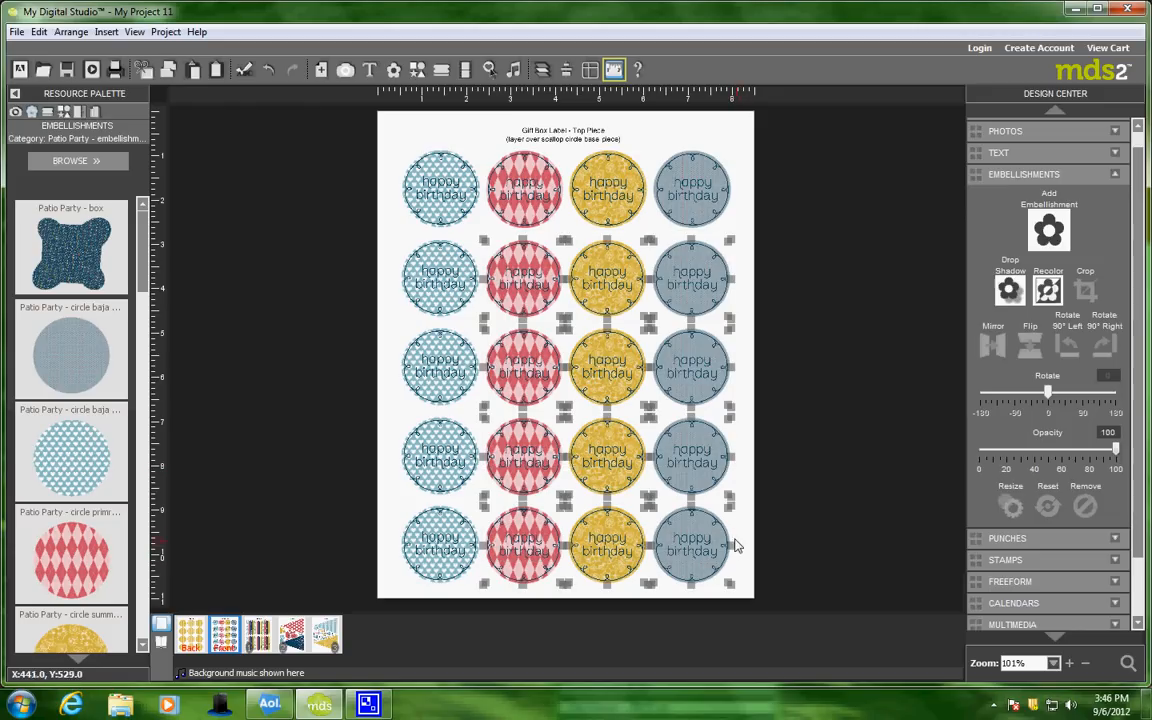
pyautogui.press('Delete')
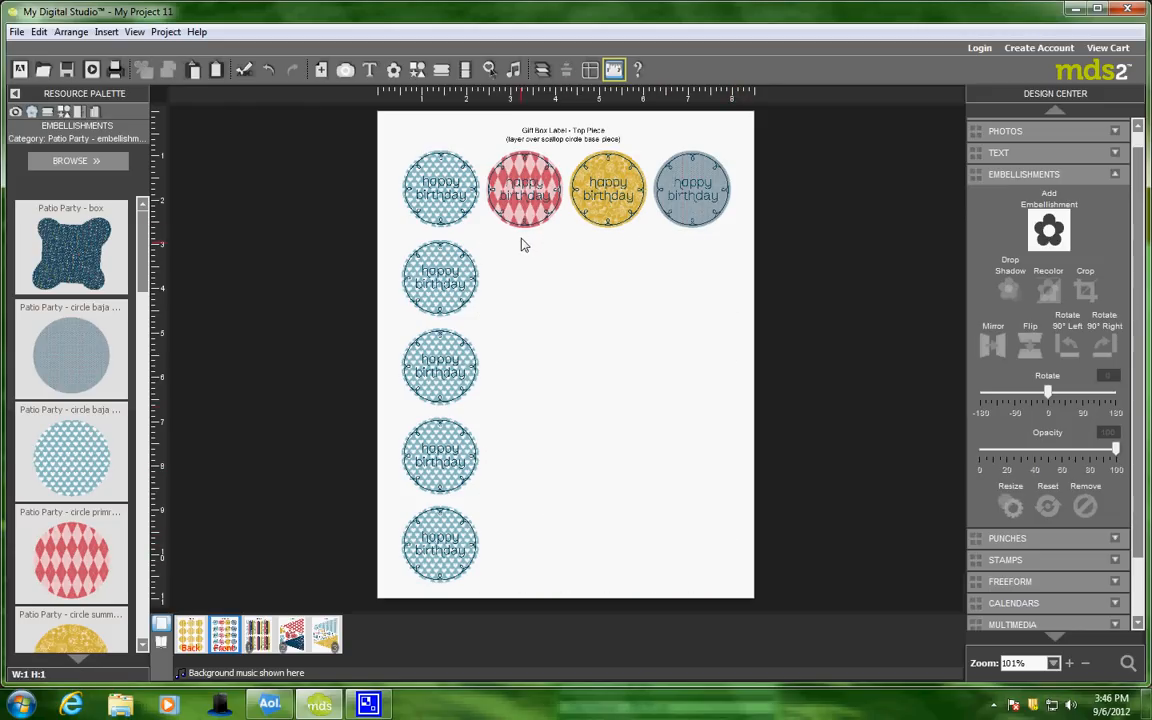
pyautogui.moveTo(521, 244); pyautogui.dragTo(689, 244)
pyautogui.press('Delete')
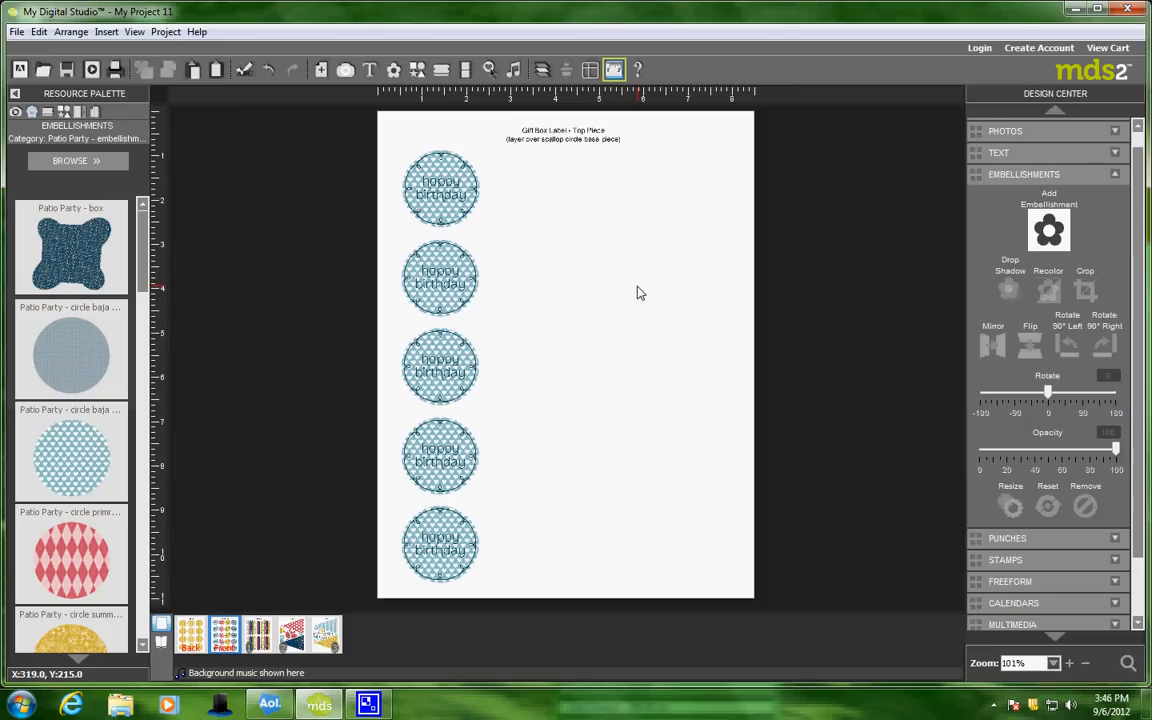
# Paint the "happy birthday" words of the first label's stamp in Pool Party, leaving its circular border in the original color.
pyautogui.click(463, 222)
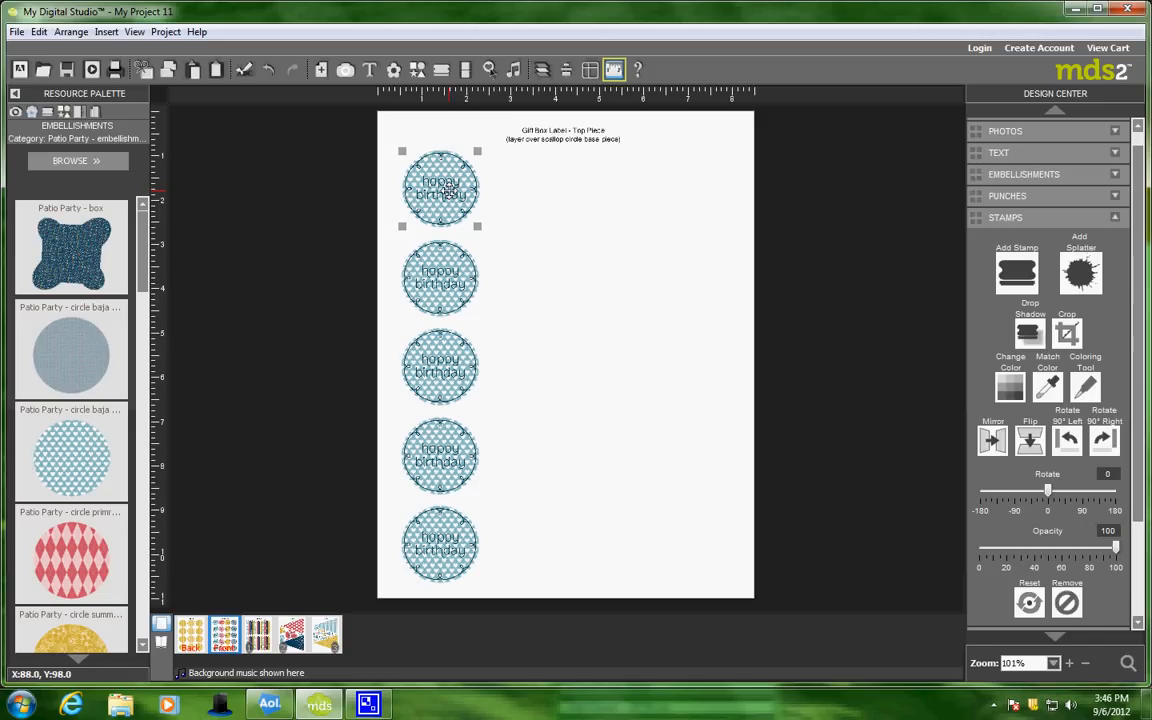
pyautogui.doubleClick(449, 190)
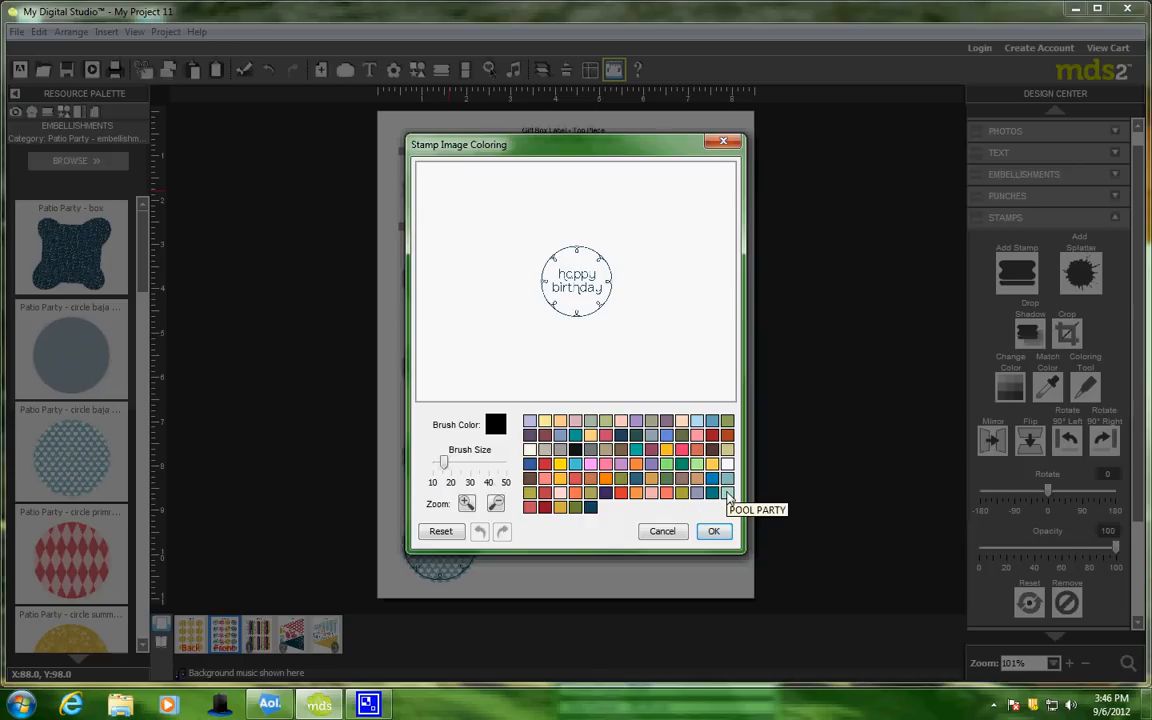
pyautogui.click(727, 494)
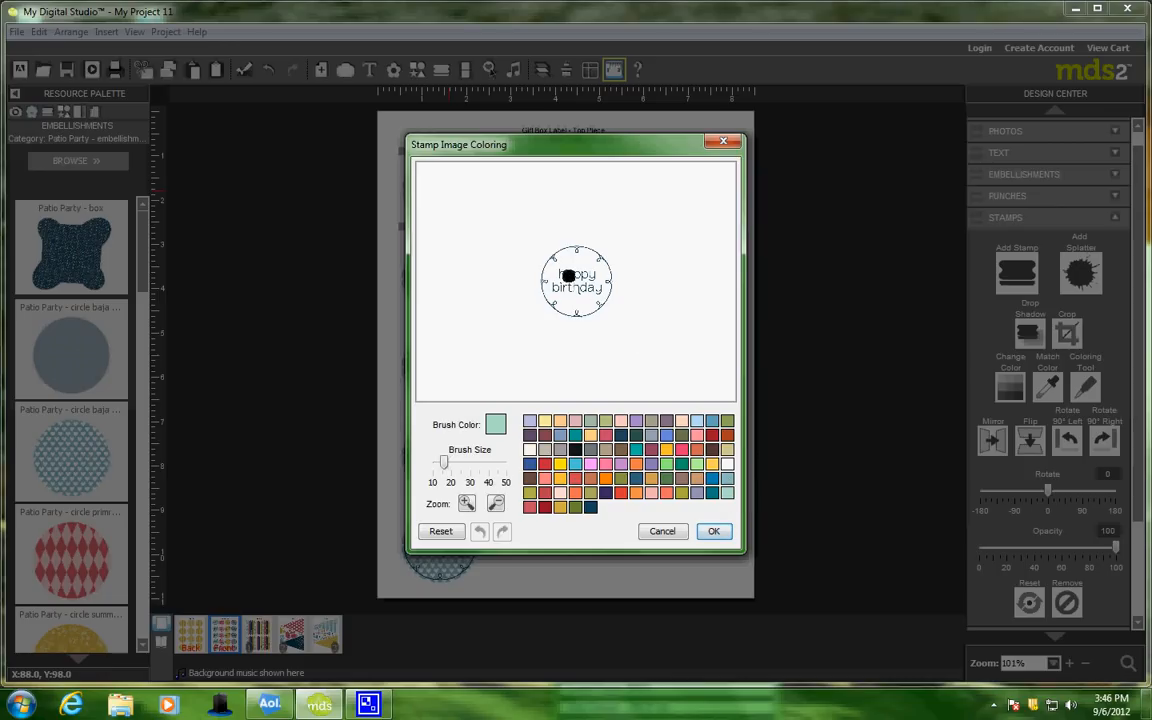
pyautogui.click(466, 504)
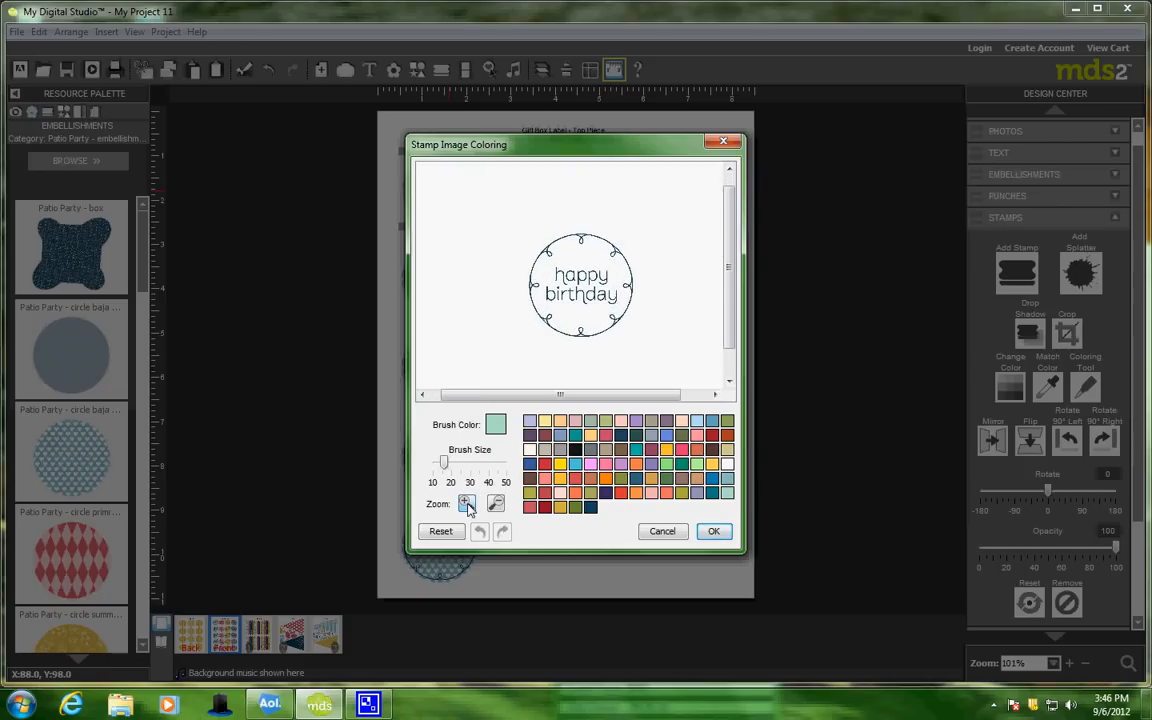
pyautogui.moveTo(549, 273)
pyautogui.mouseDown()
pyautogui.moveTo(568, 300)
pyautogui.moveTo(575, 269)
pyautogui.moveTo(574, 302)
pyautogui.moveTo(558, 276)
pyautogui.moveTo(588, 315)
pyautogui.moveTo(575, 270)
pyautogui.moveTo(602, 296)
pyautogui.moveTo(593, 270)
pyautogui.moveTo(615, 286)
pyautogui.moveTo(612, 268)
pyautogui.moveTo(625, 314)
pyautogui.mouseUp()
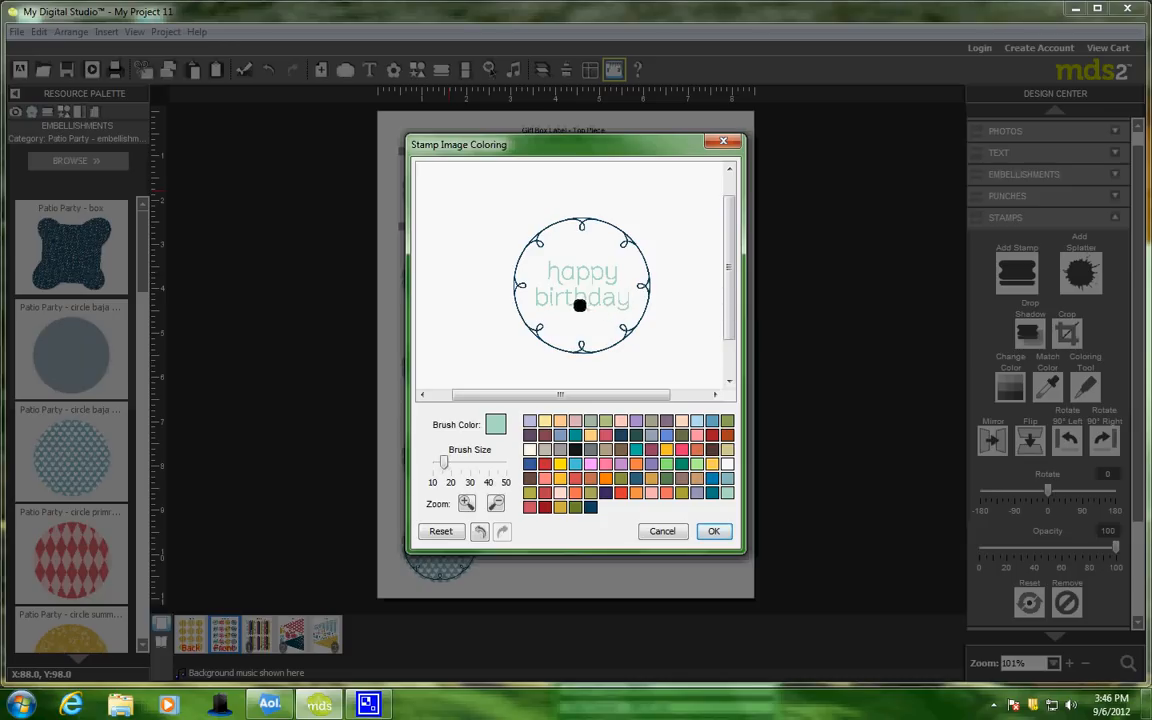
pyautogui.click(714, 531)
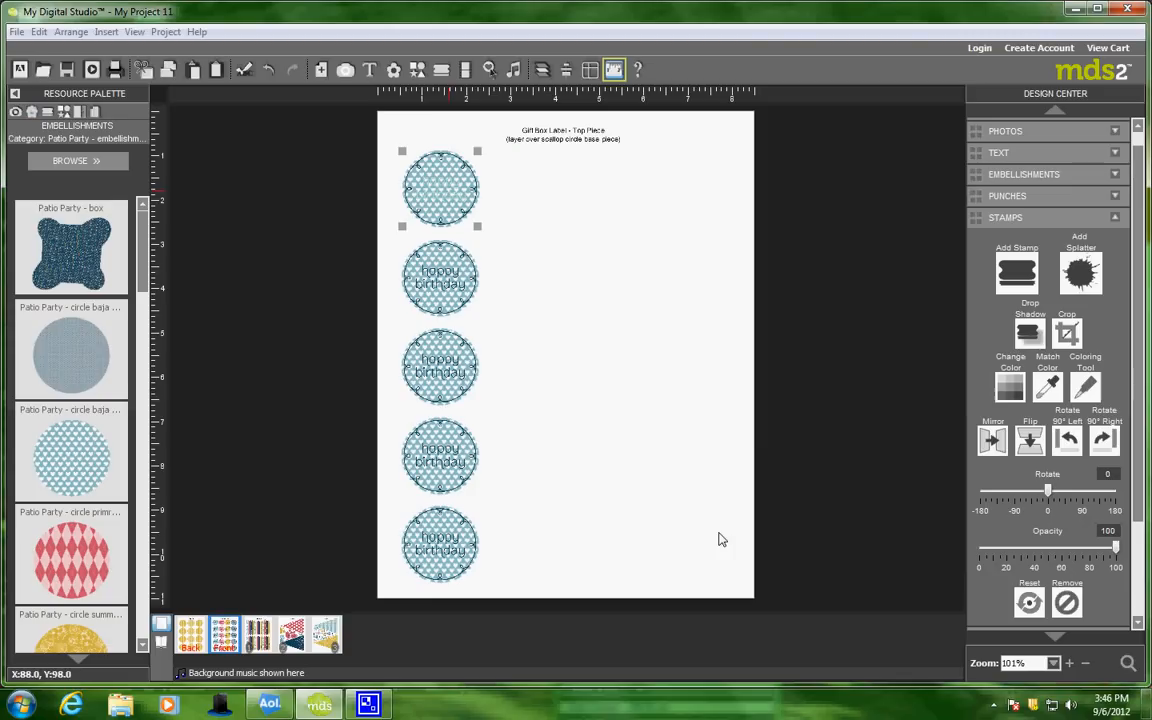
# Repaint the "happy birthday" words of the first label's stamp in the muted blue found directly above Pool Party.
pyautogui.doubleClick(440, 192)
pyautogui.click(729, 487)
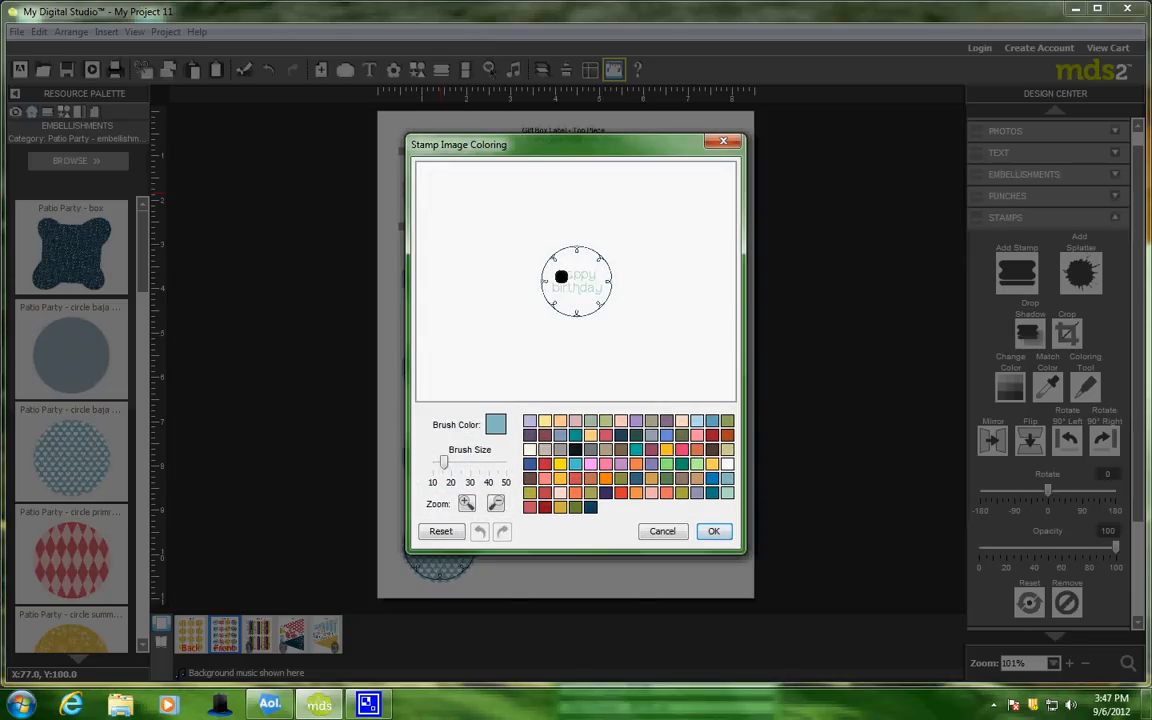
pyautogui.moveTo(591, 277)
pyautogui.mouseDown()
pyautogui.moveTo(564, 289)
pyautogui.moveTo(588, 289)
pyautogui.mouseUp()
pyautogui.click(715, 531)
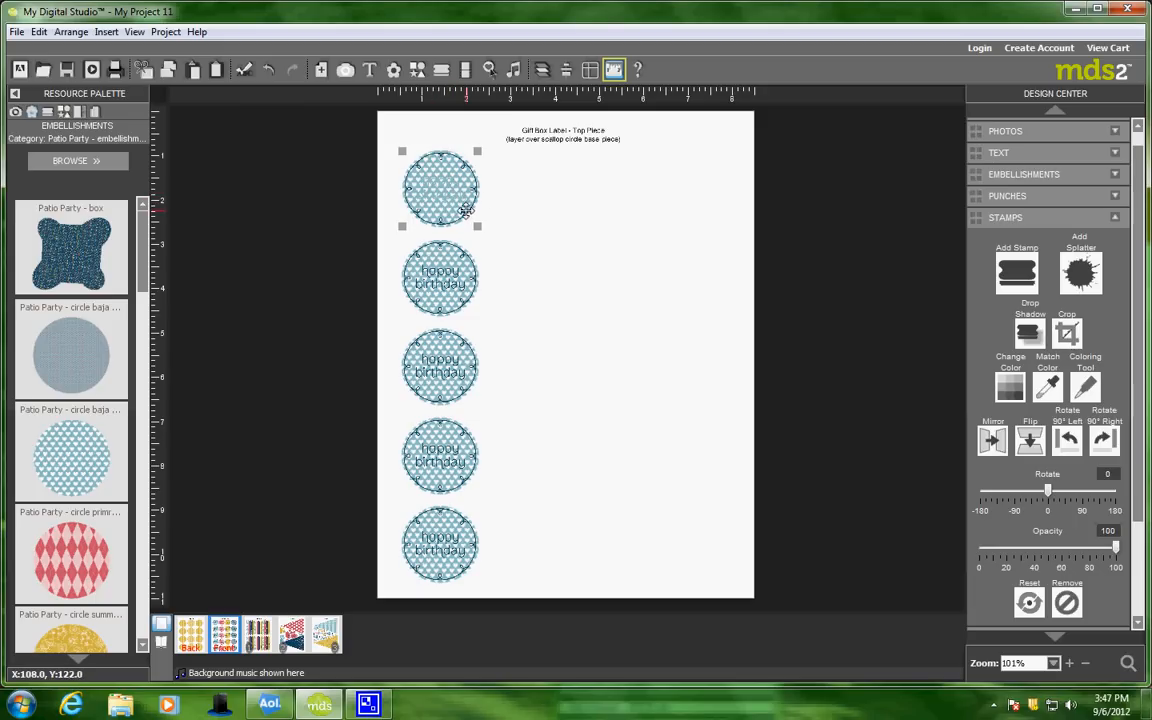
# Paint the "happy birthday" words of the second label's stamp in the same muted blue, leaving the border unpainted.
pyautogui.doubleClick(408, 264)
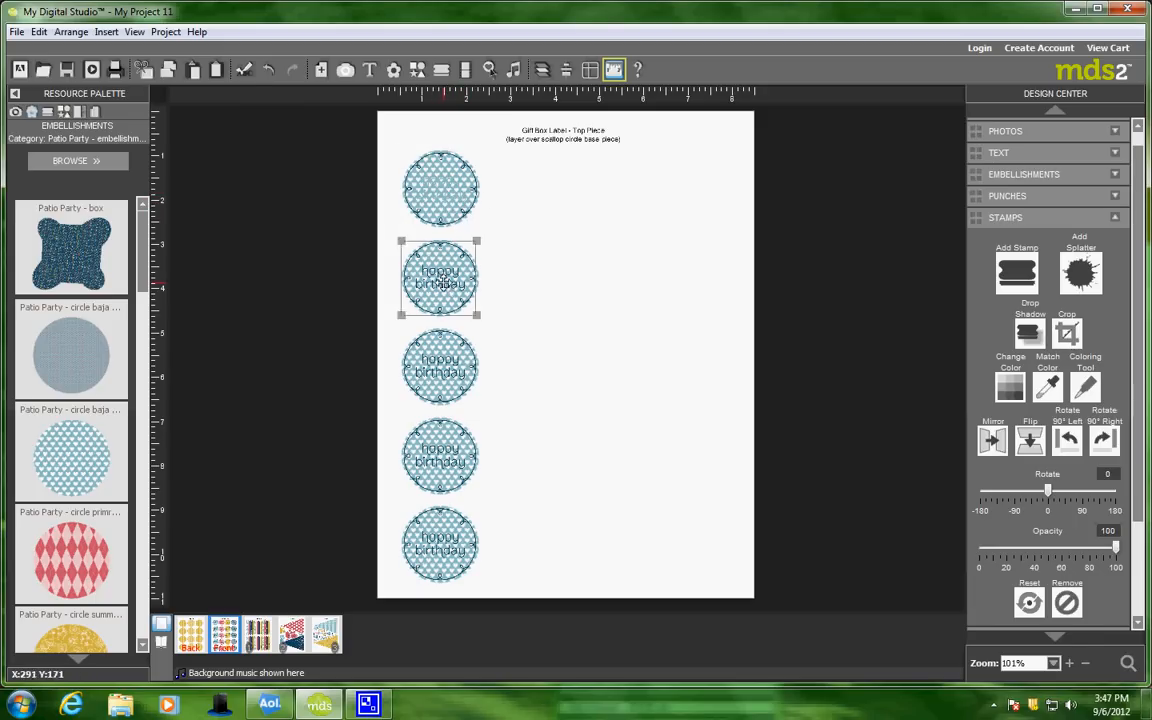
pyautogui.click(727, 485)
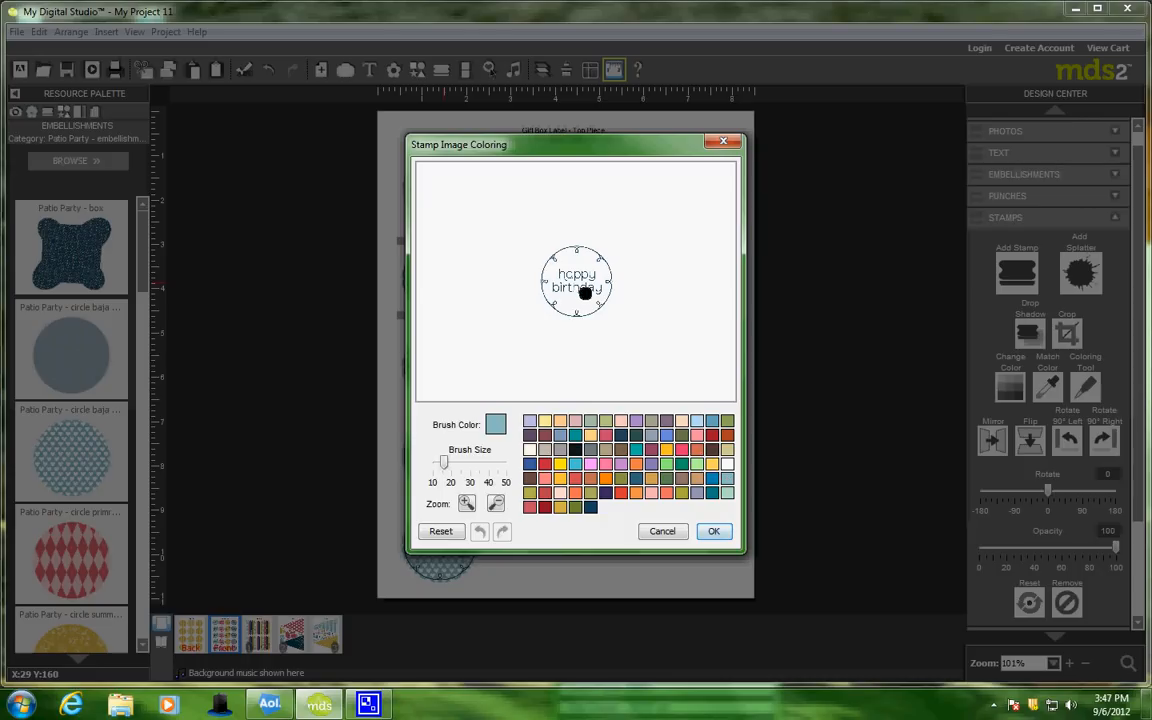
pyautogui.moveTo(552, 273)
pyautogui.mouseDown()
pyautogui.moveTo(591, 274)
pyautogui.moveTo(555, 260)
pyautogui.moveTo(558, 278)
pyautogui.moveTo(595, 288)
pyautogui.mouseUp()
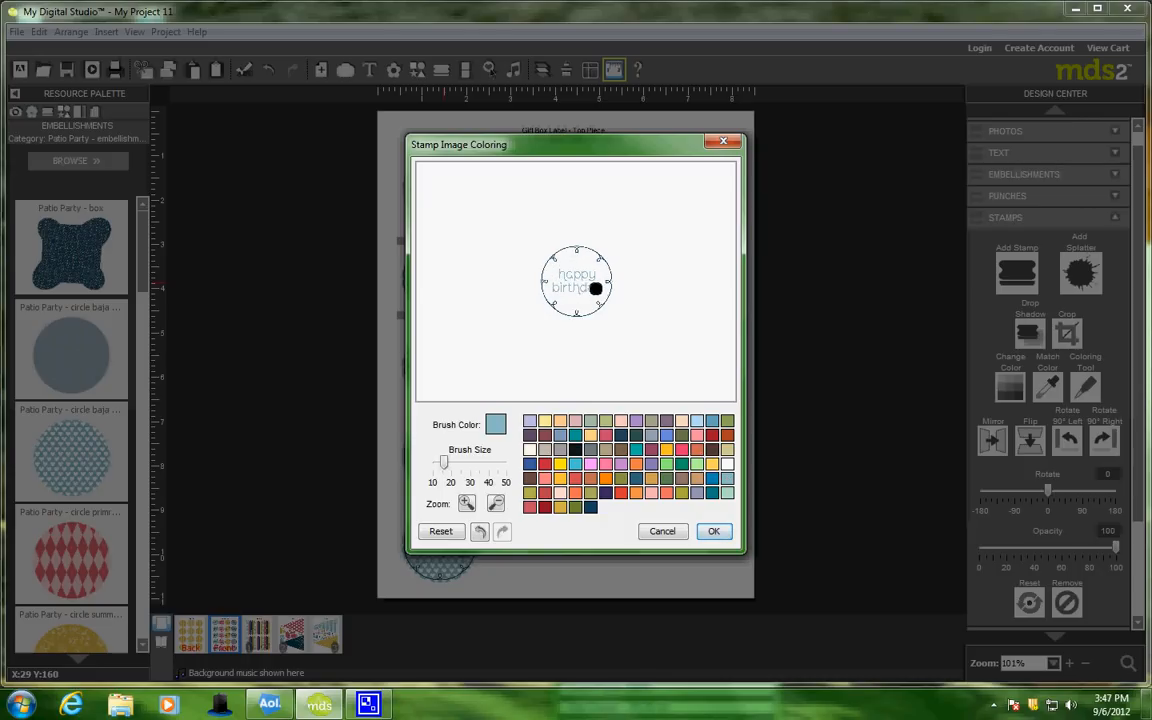
pyautogui.click(713, 531)
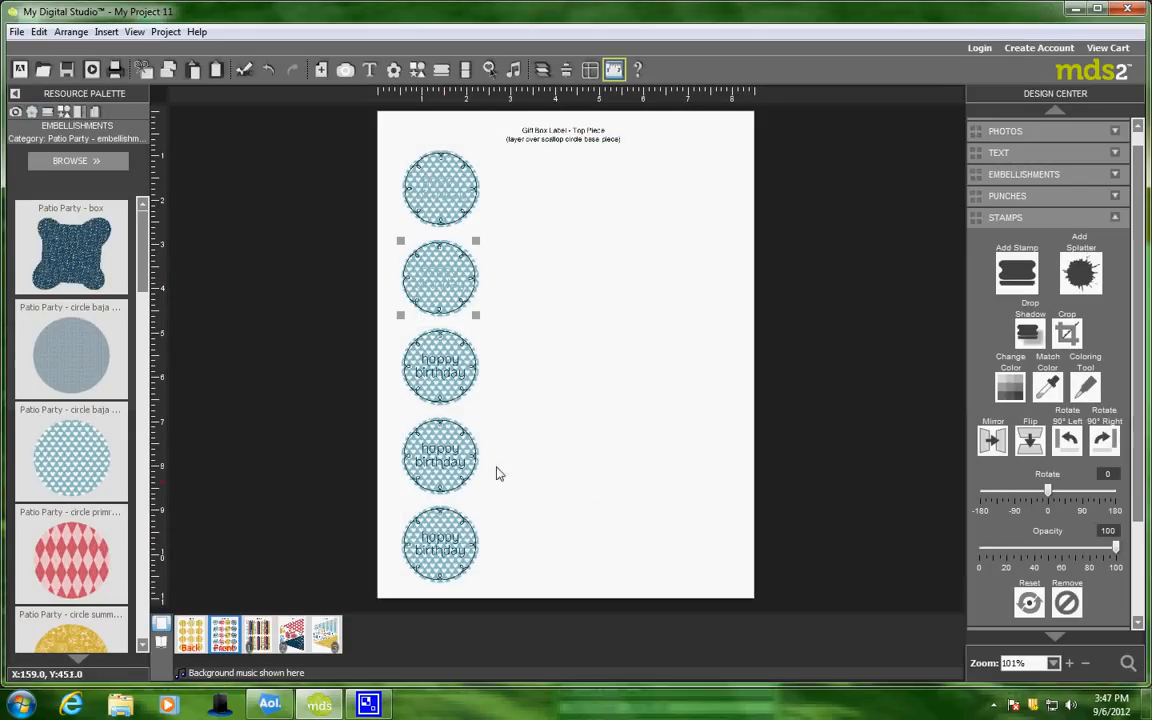
# Color the "happy birthday" words on the third label's stamp muted blue, keeping its border dark.
pyautogui.doubleClick(398, 340)
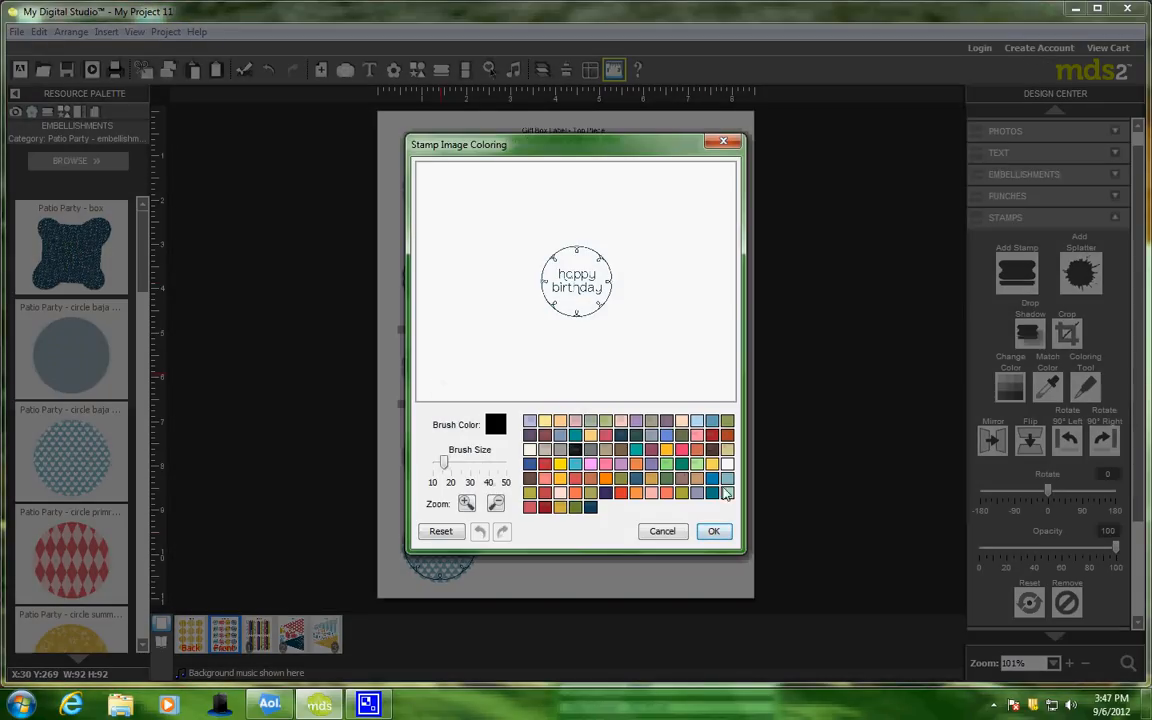
pyautogui.click(662, 436)
pyautogui.moveTo(566, 274)
pyautogui.mouseDown()
pyautogui.moveTo(553, 276)
pyautogui.moveTo(551, 303)
pyautogui.moveTo(589, 288)
pyautogui.moveTo(576, 275)
pyautogui.mouseUp()
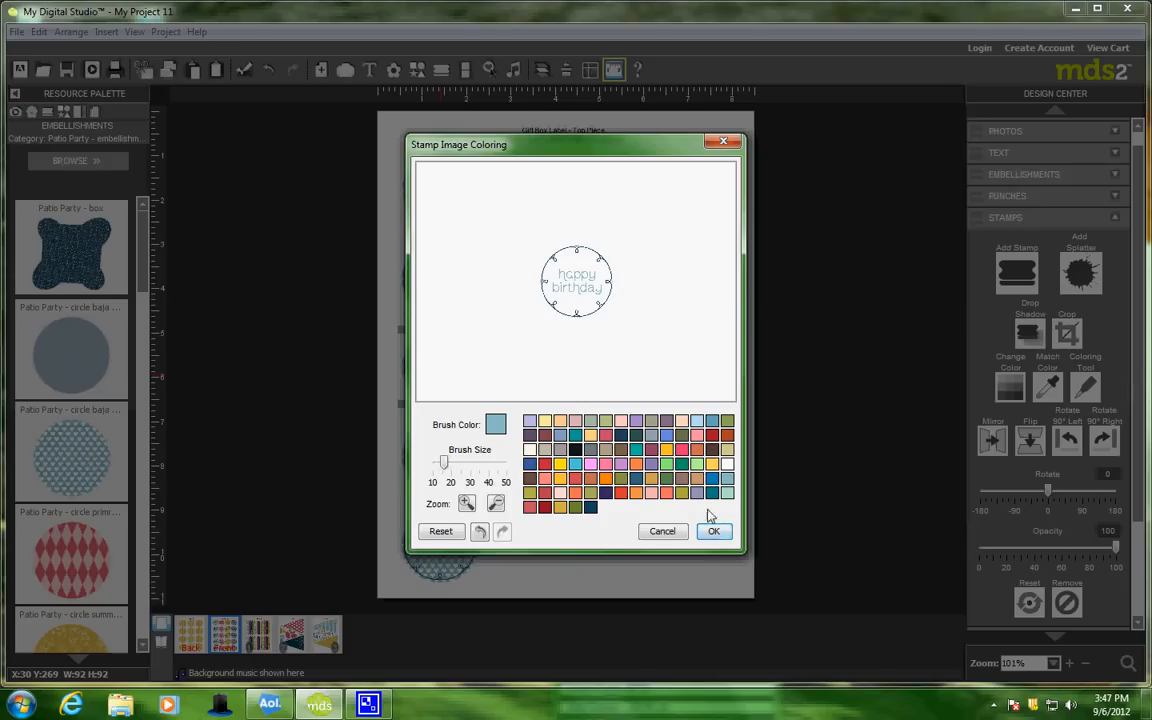
pyautogui.click(714, 531)
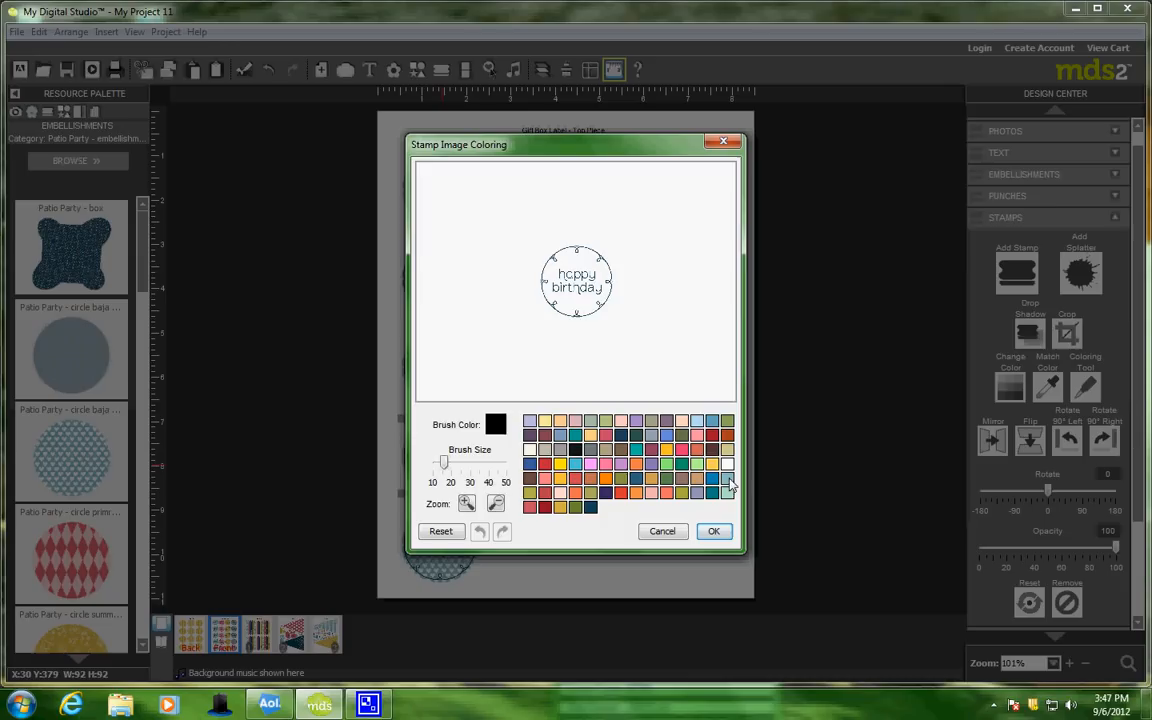
# Paint the "happy birthday" words of the fourth label's stamp muted blue, leaving the circular border dark.
pyautogui.click(729, 480)
pyautogui.moveTo(580, 268)
pyautogui.mouseDown()
pyautogui.moveTo(566, 260)
pyautogui.moveTo(556, 290)
pyautogui.moveTo(594, 288)
pyautogui.moveTo(589, 268)
pyautogui.moveTo(562, 271)
pyautogui.moveTo(584, 273)
pyautogui.mouseUp()
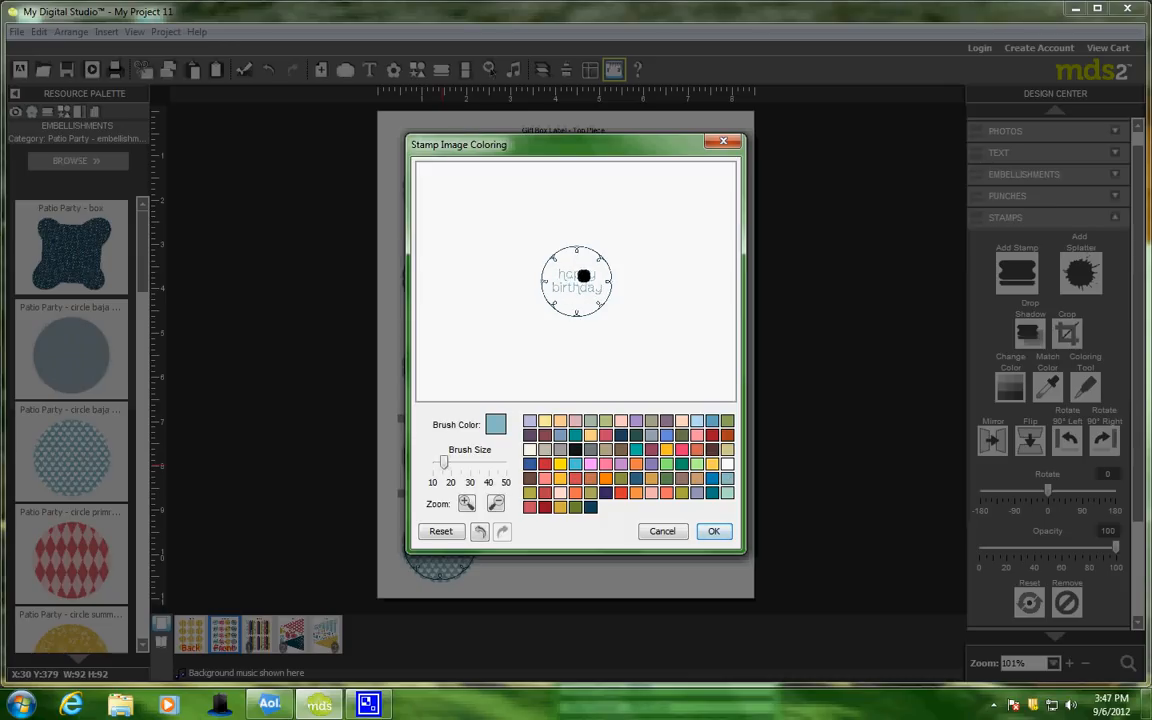
pyautogui.click(714, 531)
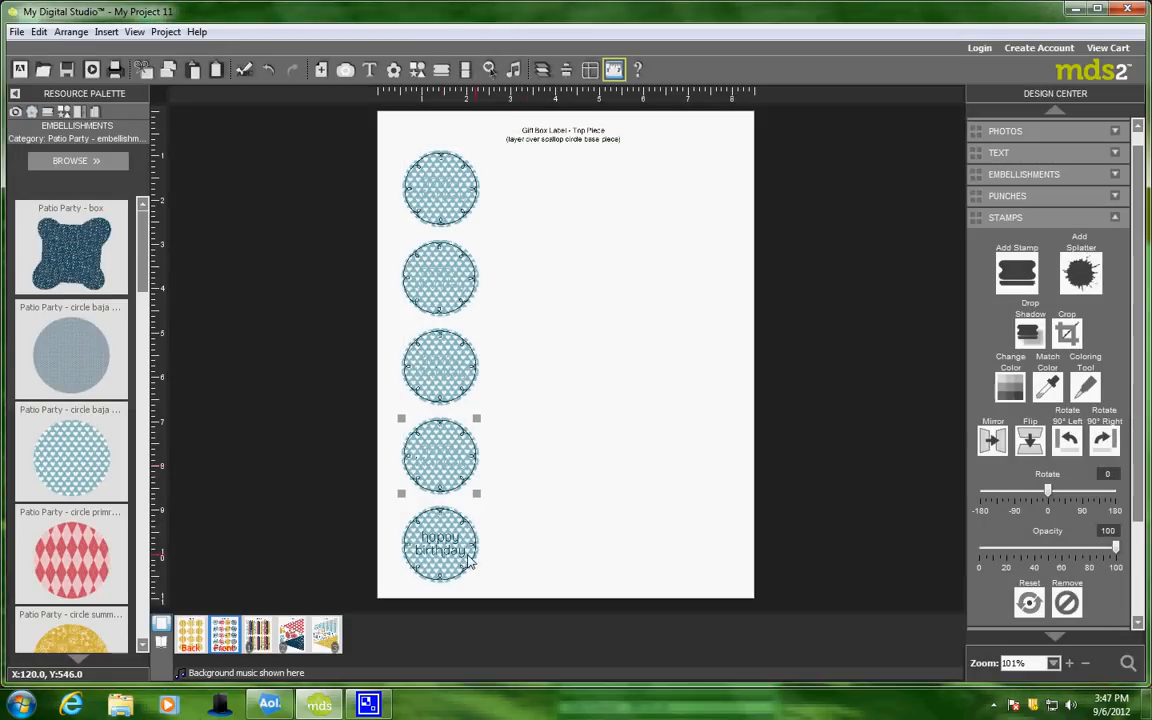
# Color the "happy birthday" words on the fifth label's stamp in the same muted blue without touching its border.
pyautogui.doubleClick(472, 545)
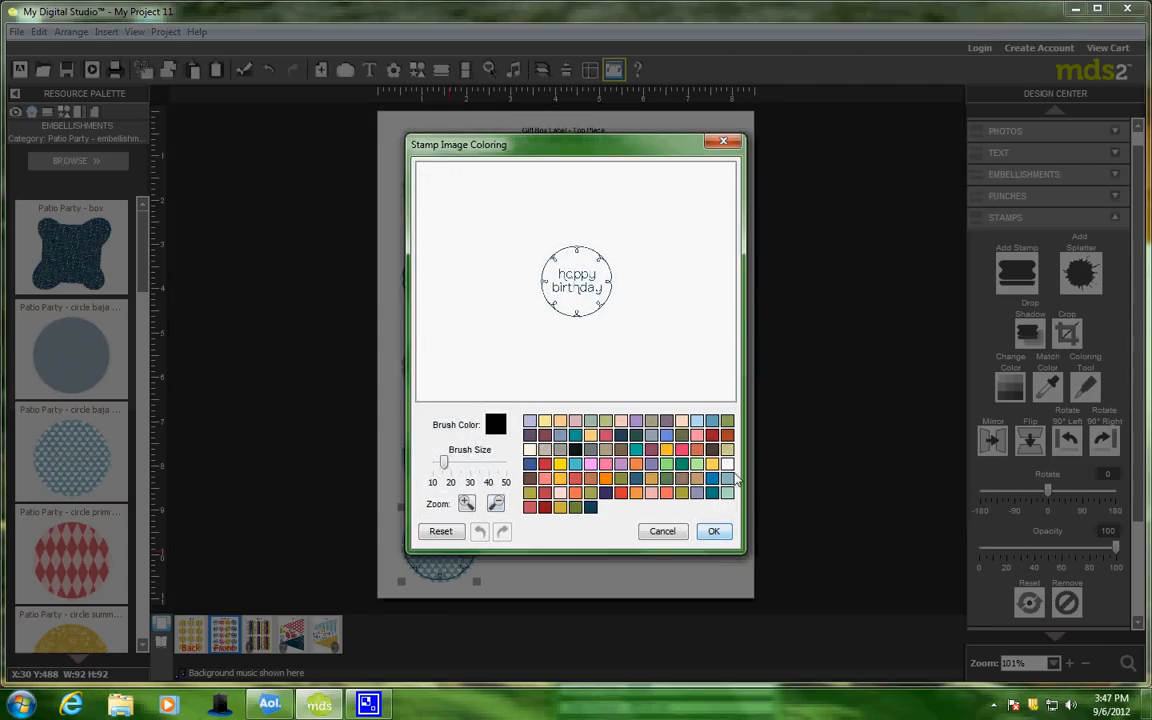
pyautogui.click(695, 418)
pyautogui.moveTo(574, 286)
pyautogui.mouseDown()
pyautogui.moveTo(550, 262)
pyautogui.moveTo(589, 265)
pyautogui.moveTo(589, 283)
pyautogui.moveTo(558, 291)
pyautogui.moveTo(581, 275)
pyautogui.moveTo(579, 289)
pyautogui.mouseUp()
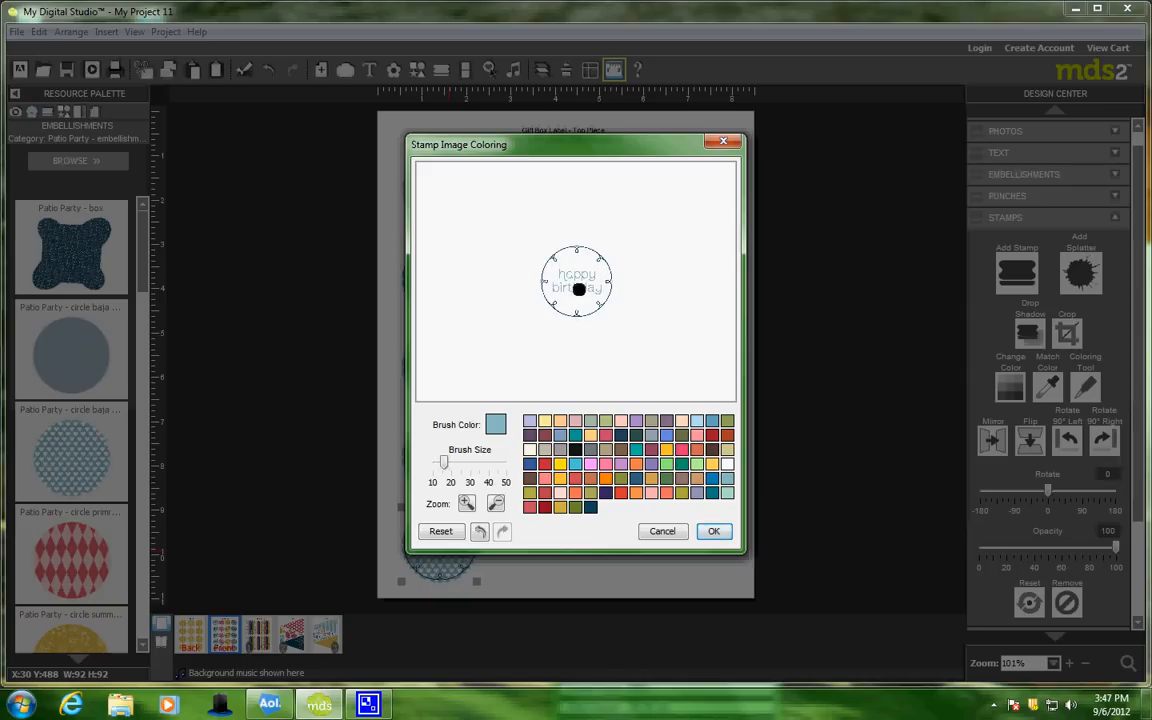
pyautogui.click(714, 531)
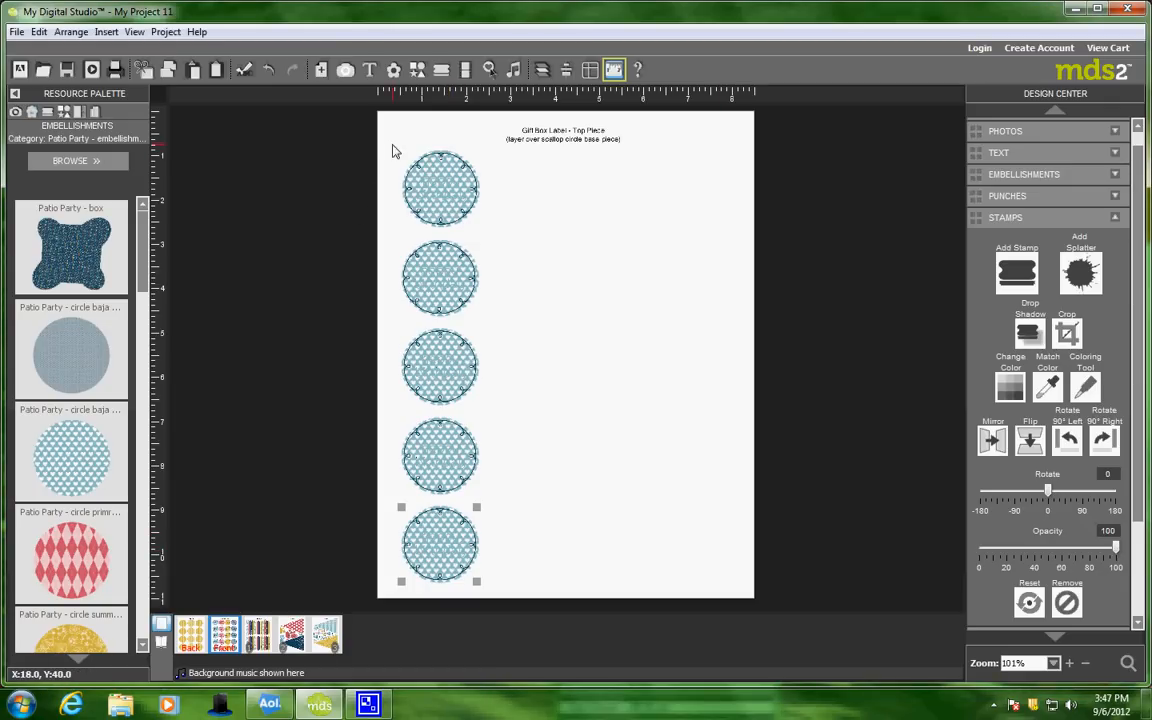
# Group the column of five blue labels together with the page heading and copy the group.
pyautogui.moveTo(392, 150); pyautogui.dragTo(480, 545)
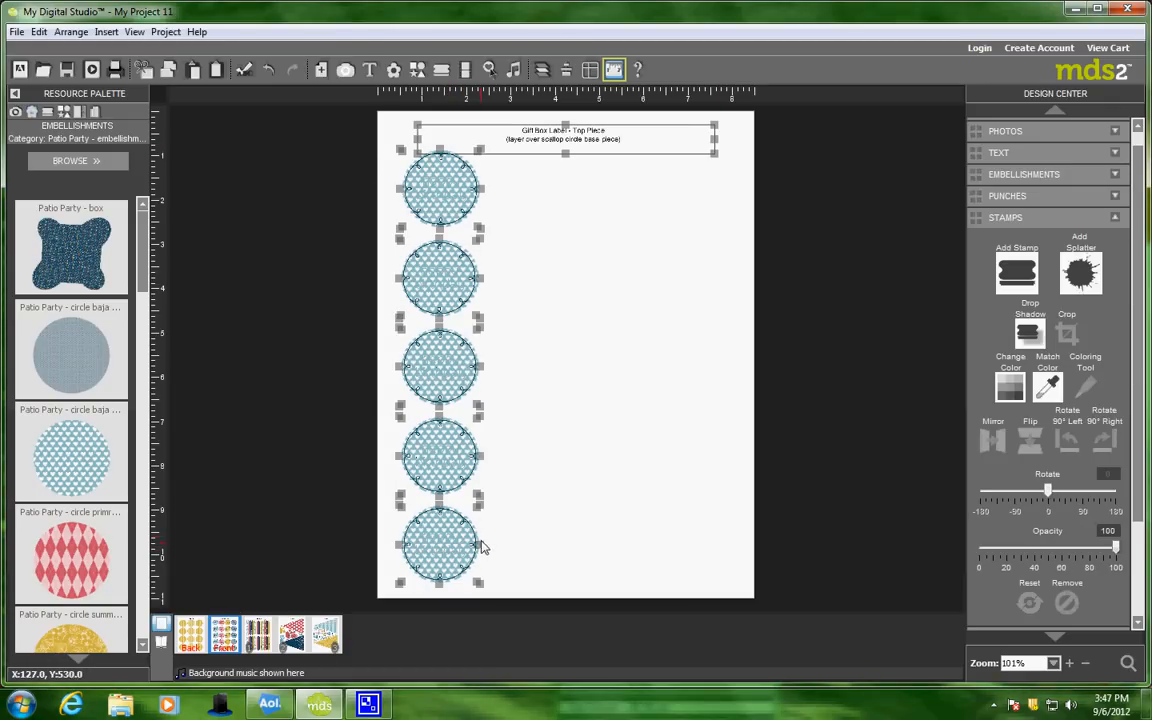
pyautogui.rightClick(433, 309)
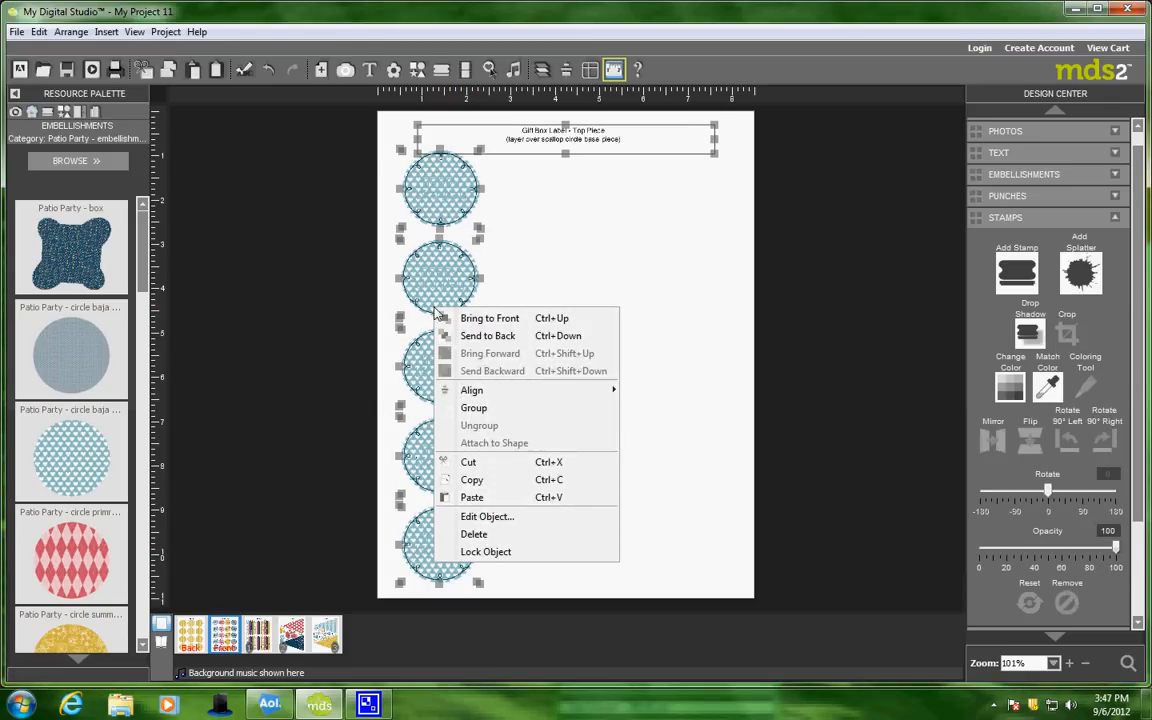
pyautogui.click(472, 408)
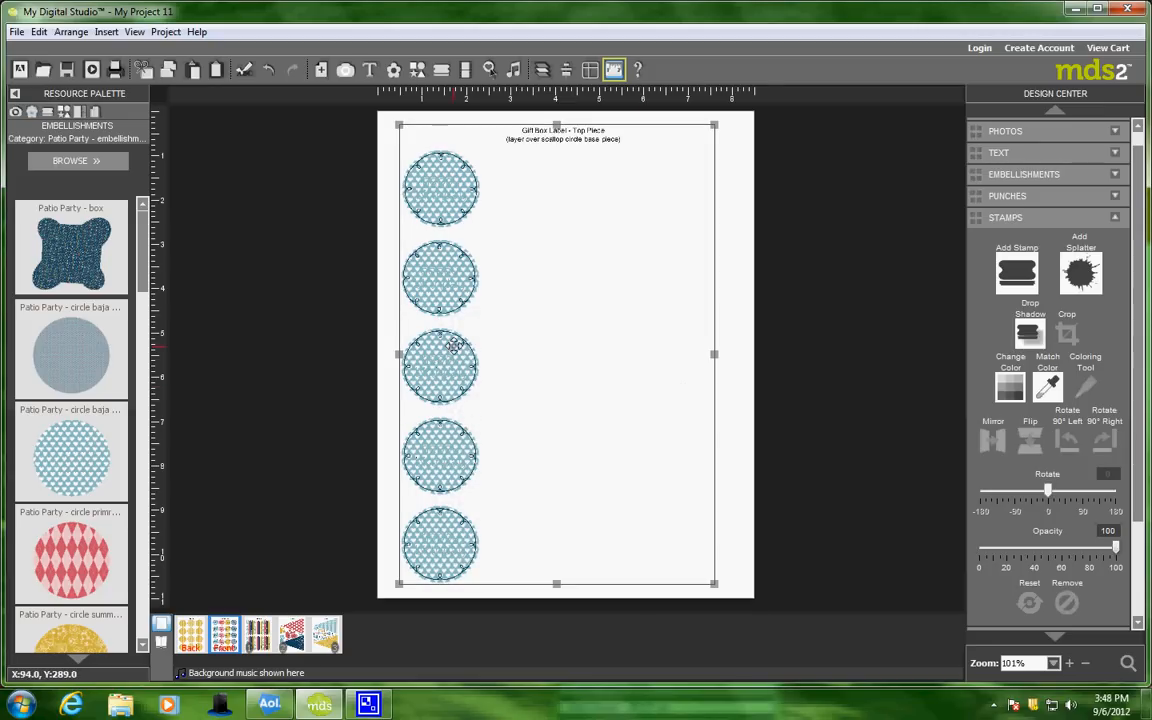
pyautogui.rightClick(532, 353)
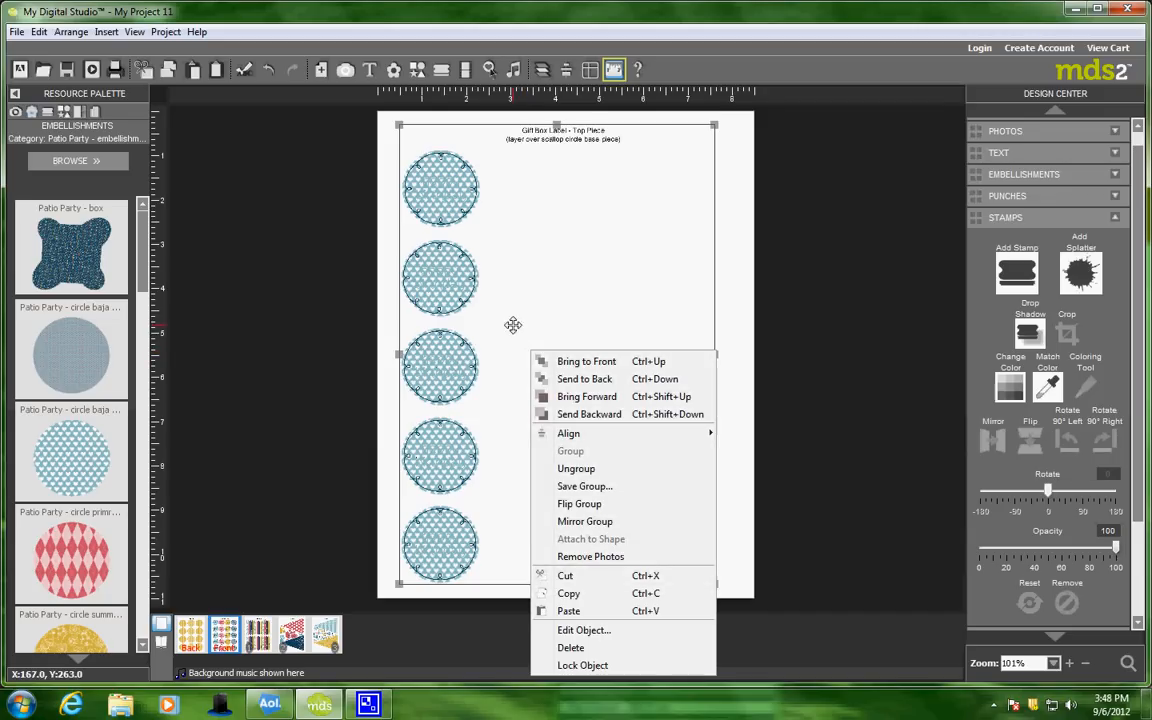
pyautogui.click(565, 594)
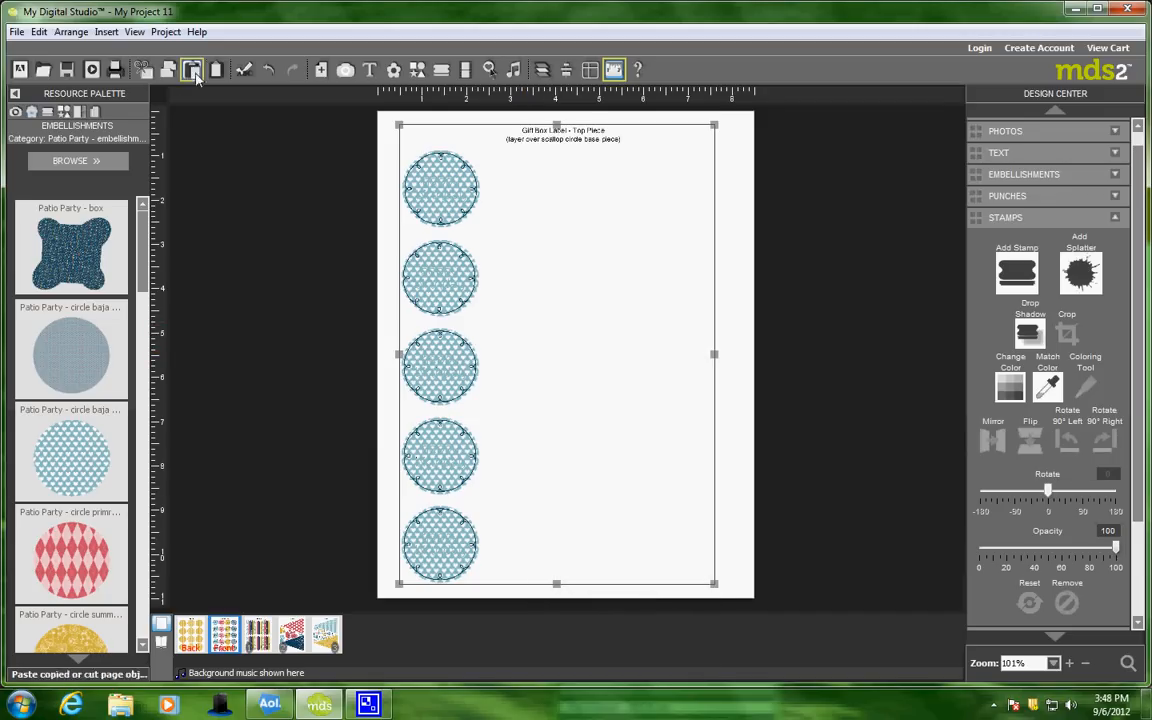
# Paste the label group twice to form evenly spaced second and third columns beside the original, then deselect it.
pyautogui.moveTo(483, 316); pyautogui.dragTo(576, 316)
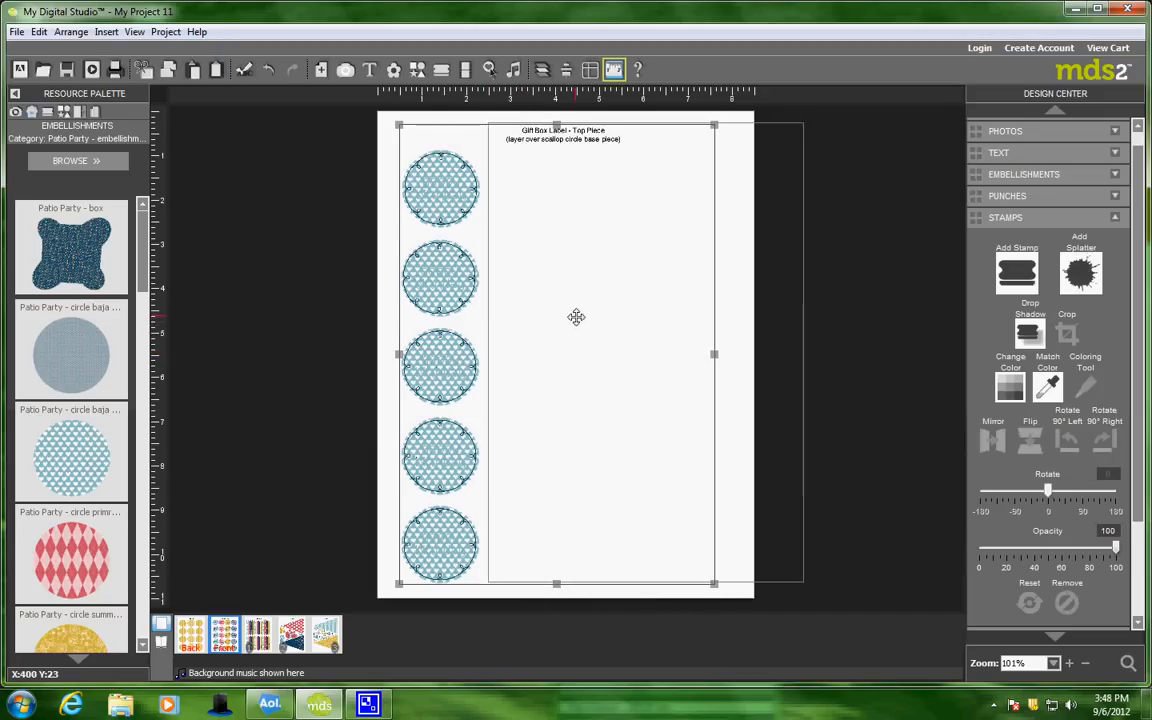
pyautogui.press('Left')
pyautogui.press('Left')
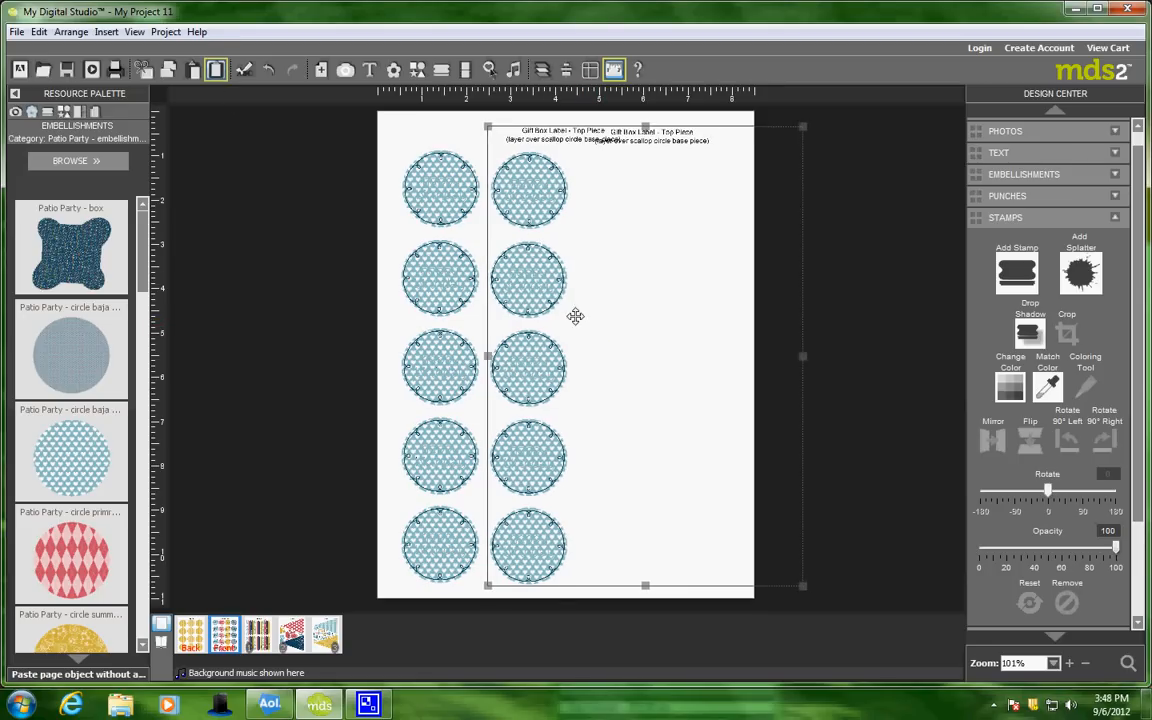
pyautogui.click(467, 318)
pyautogui.moveTo(465, 318); pyautogui.dragTo(643, 321)
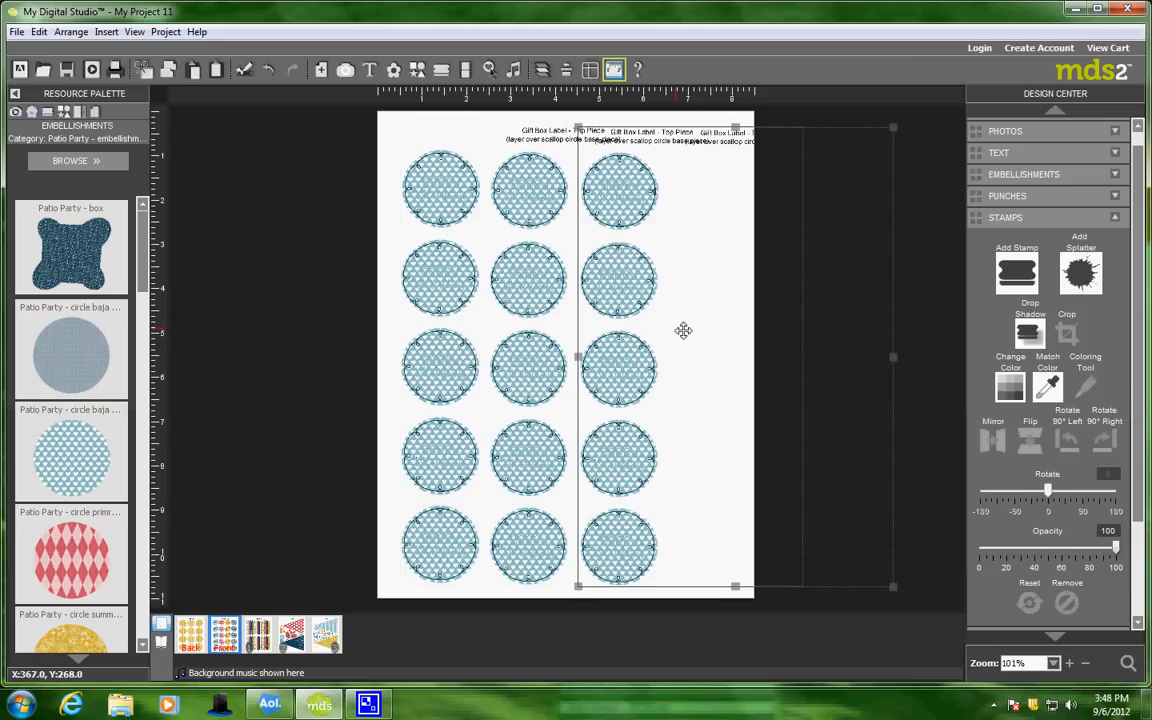
pyautogui.rightClick(667, 145)
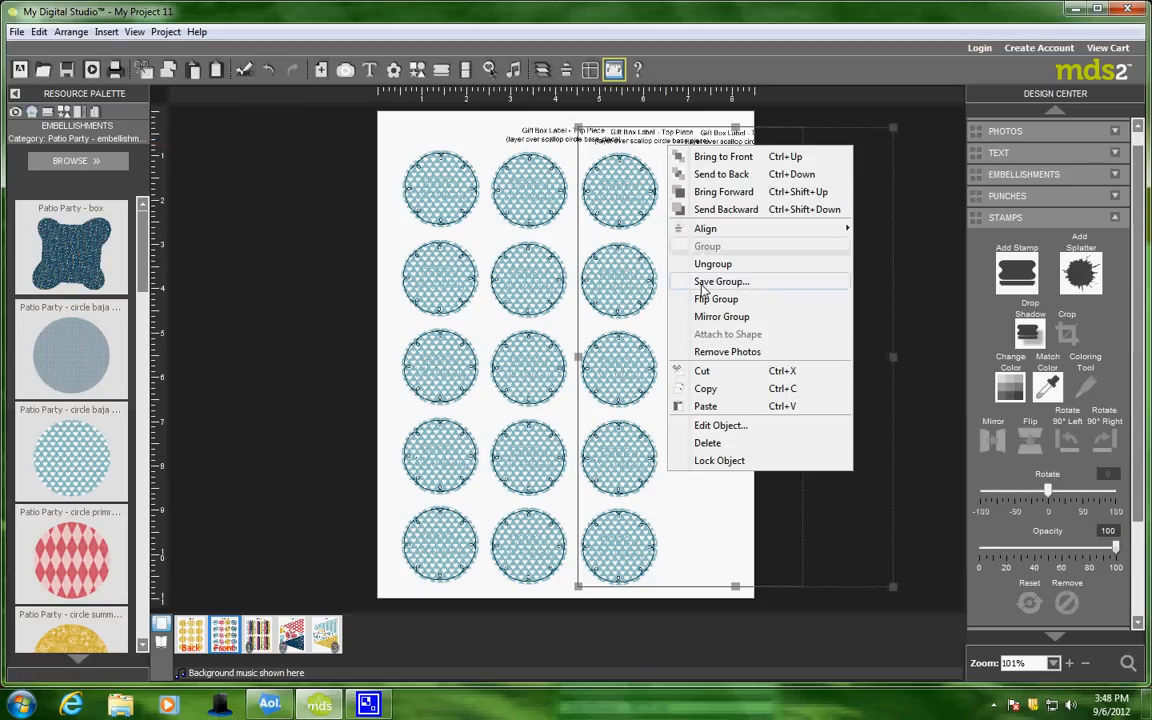
pyautogui.click(480, 134)
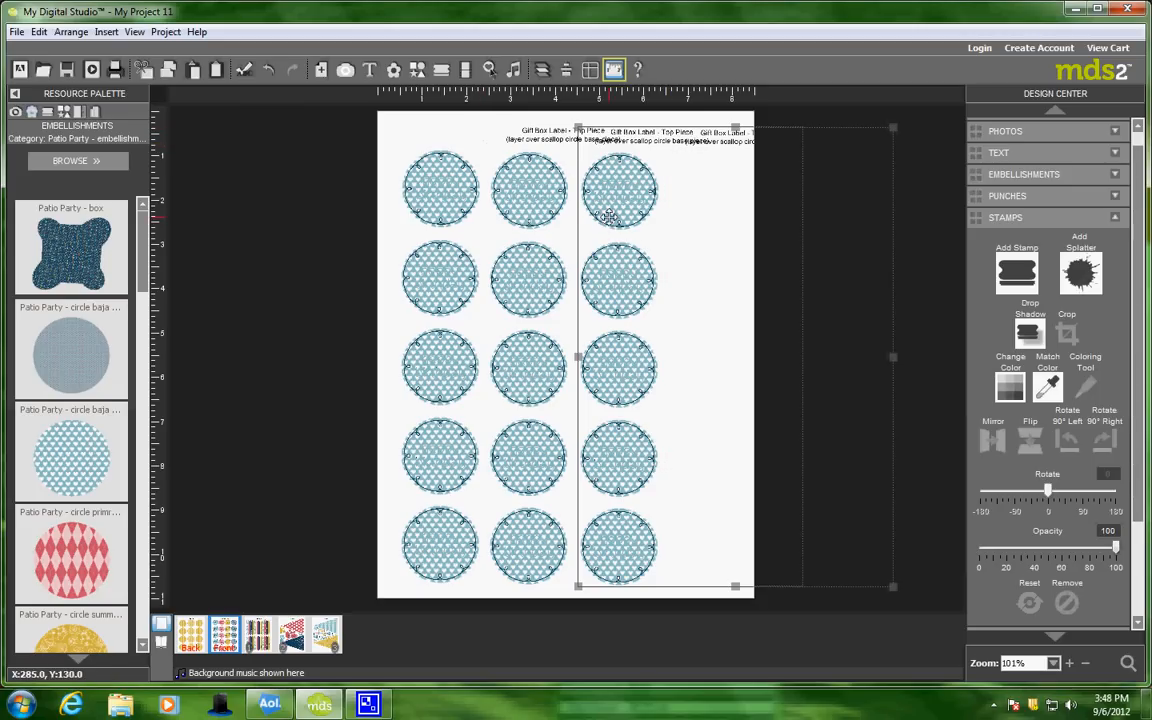
pyautogui.click(458, 127)
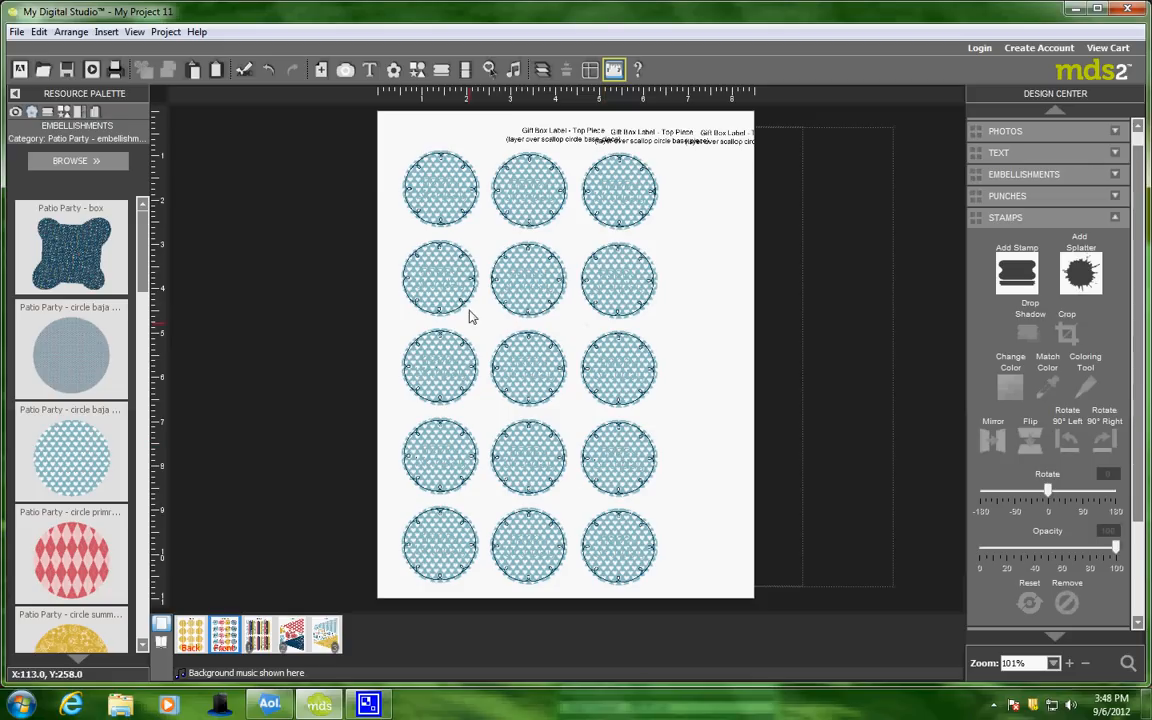
# Add the Patio Party - thanks stamp, shrink it to about 61 by 22, and place it beside the top row's third label.
pyautogui.click(1017, 270)
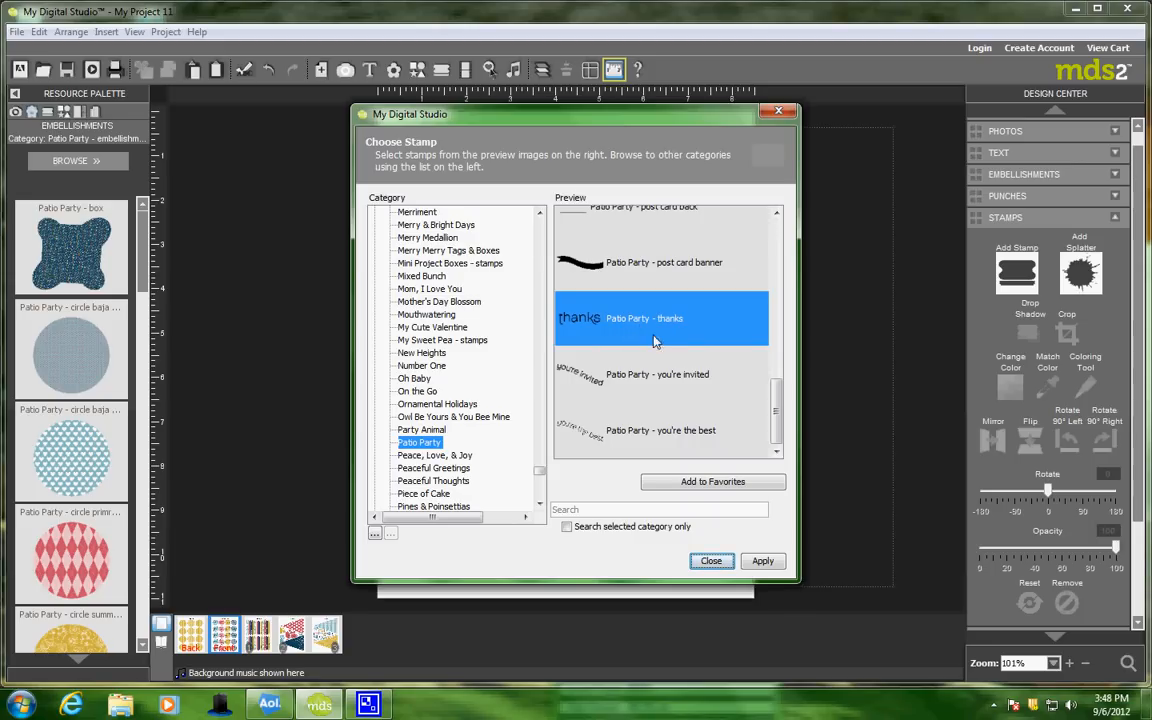
pyautogui.click(765, 561)
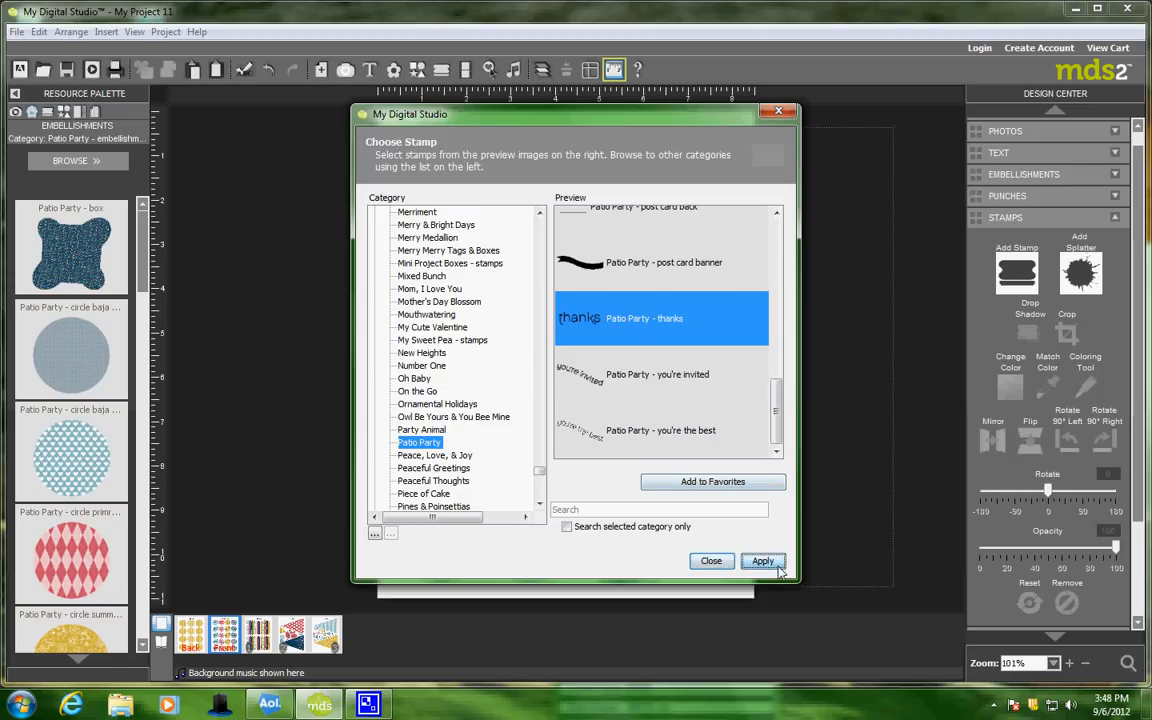
pyautogui.click(711, 561)
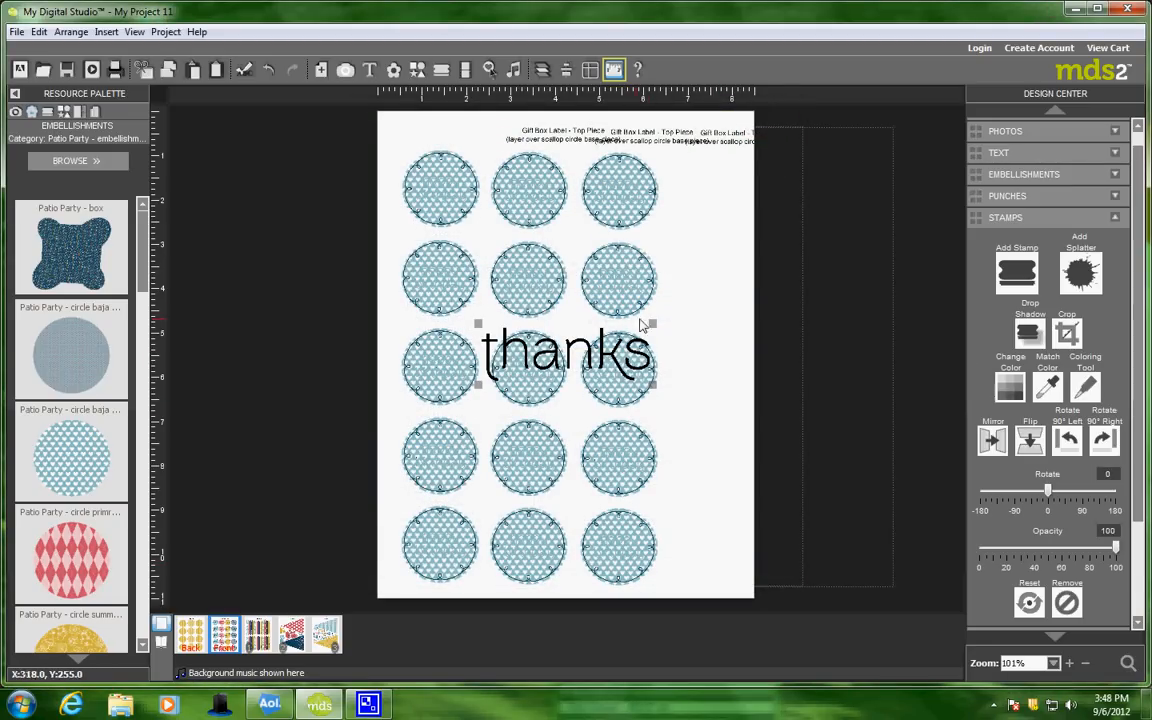
pyautogui.moveTo(553, 362); pyautogui.dragTo(699, 186)
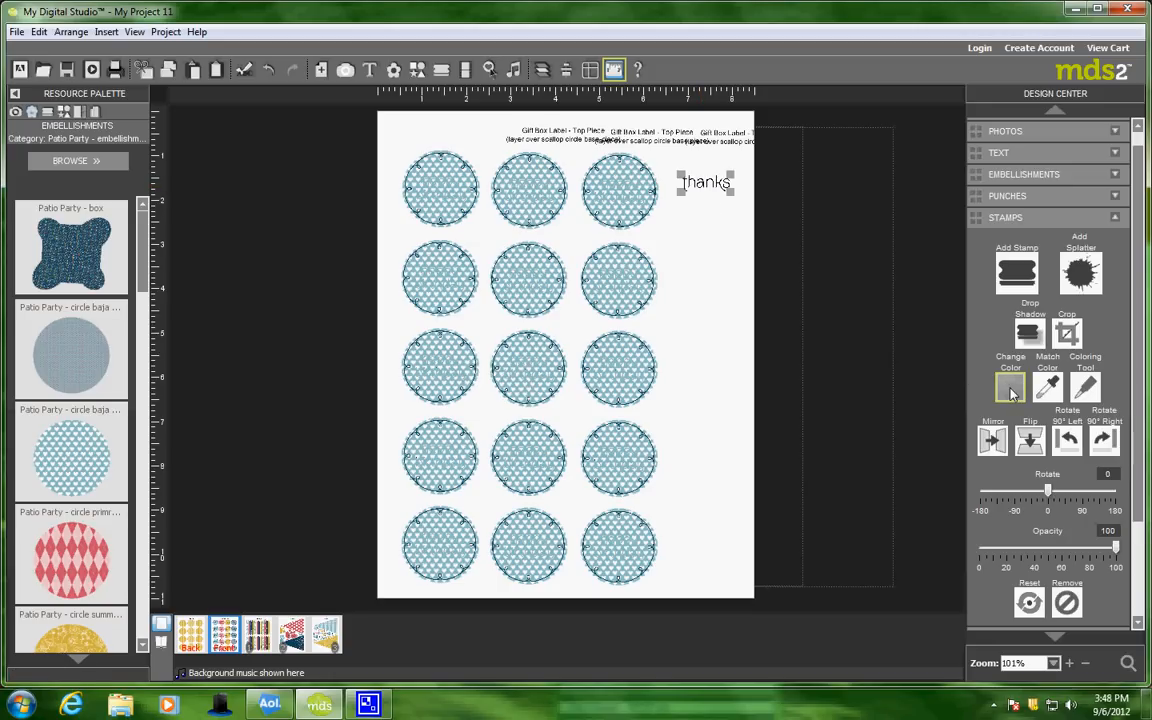
# Change the "thanks" stamp's color to the dark blue in the last row of the Stampin' Up! palette.
pyautogui.click(1012, 390)
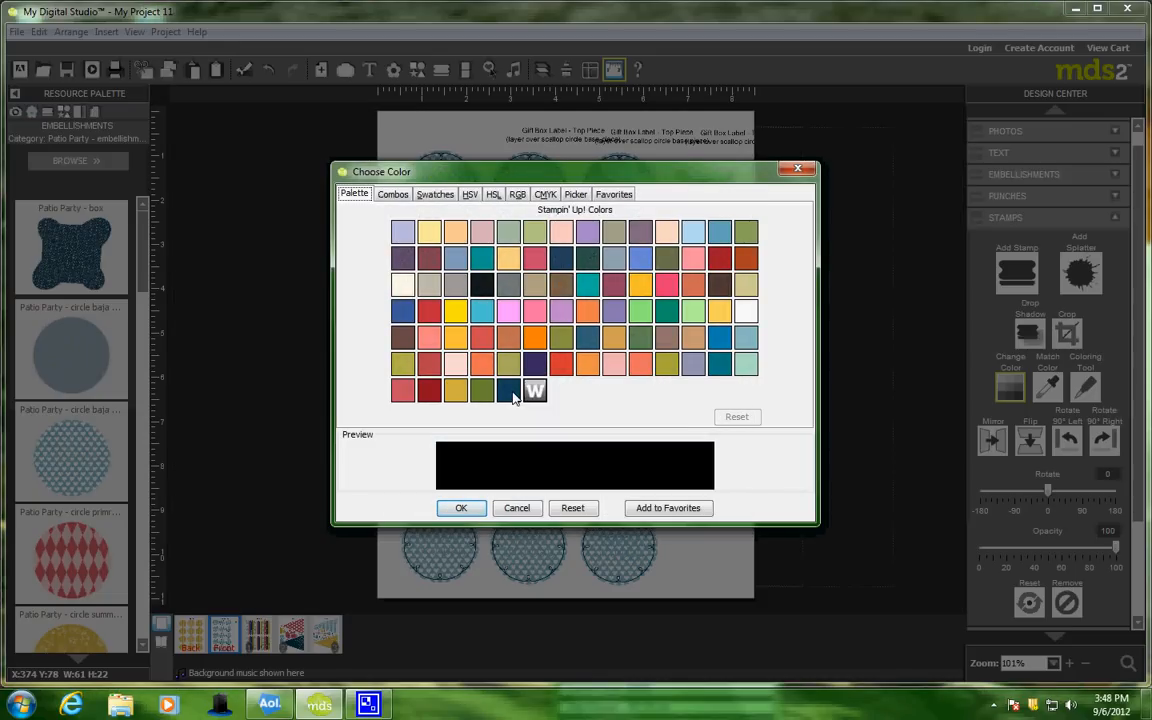
pyautogui.click(512, 395)
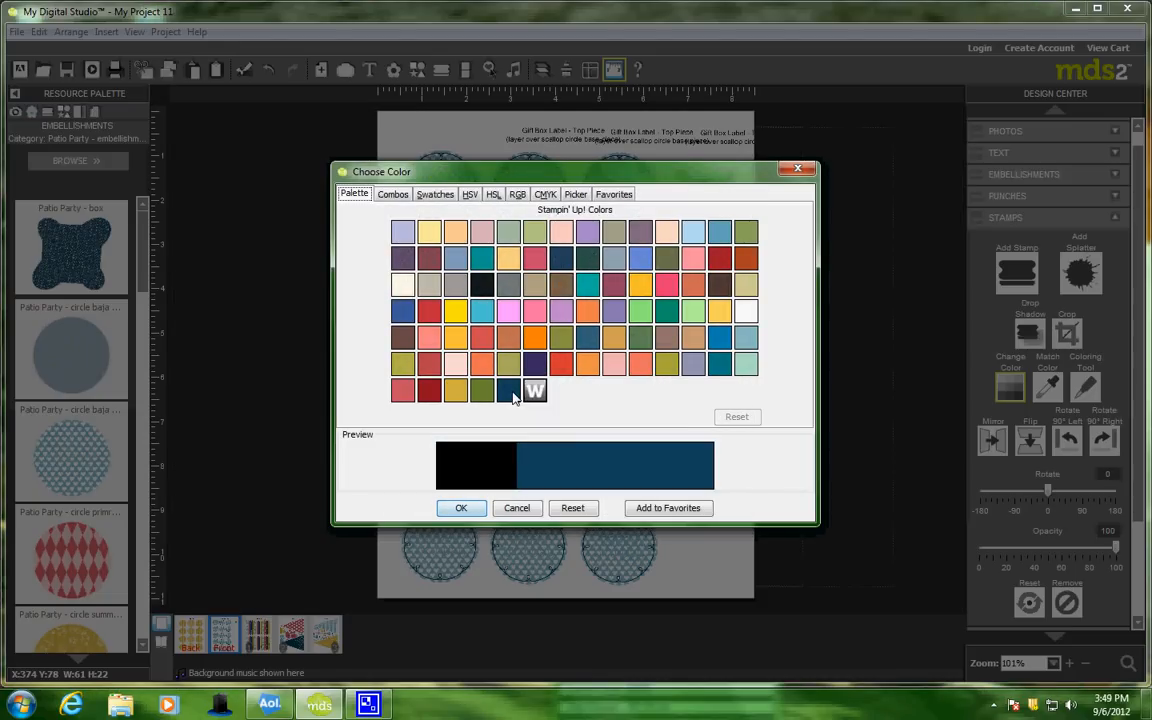
pyautogui.click(461, 509)
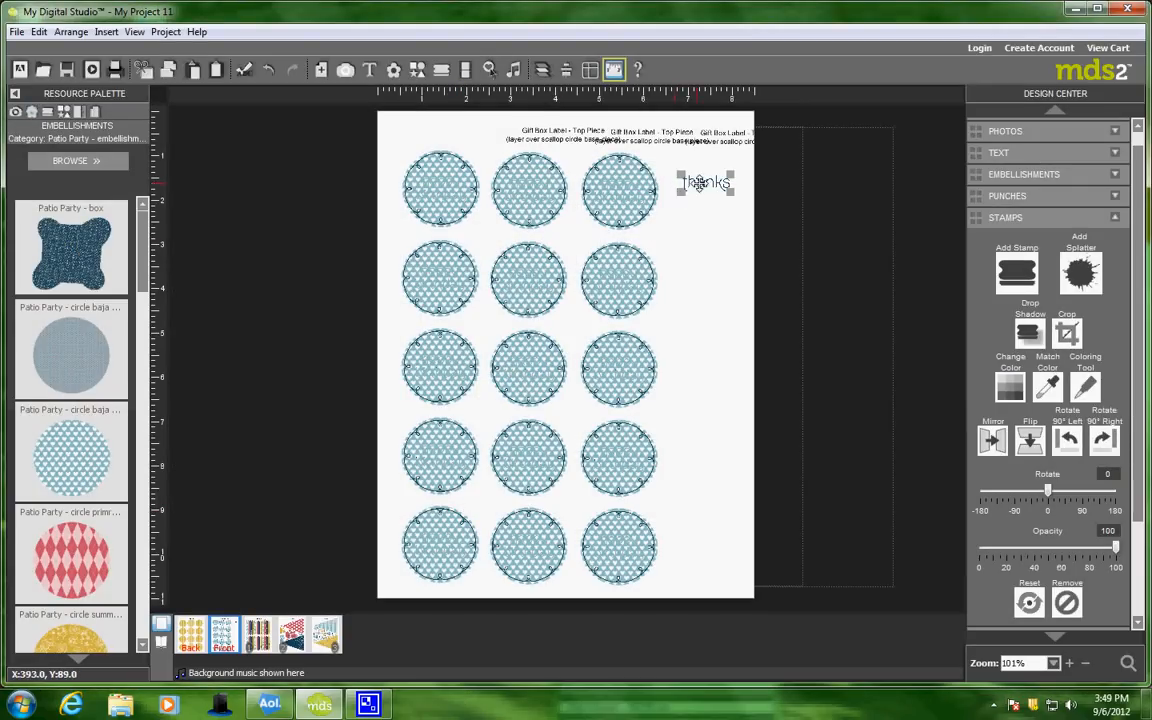
# Duplicate the dark blue "thanks" stamp, placing the copy directly below the original, and clear the selection.
pyautogui.rightClick(699, 183)
pyautogui.click(728, 364)
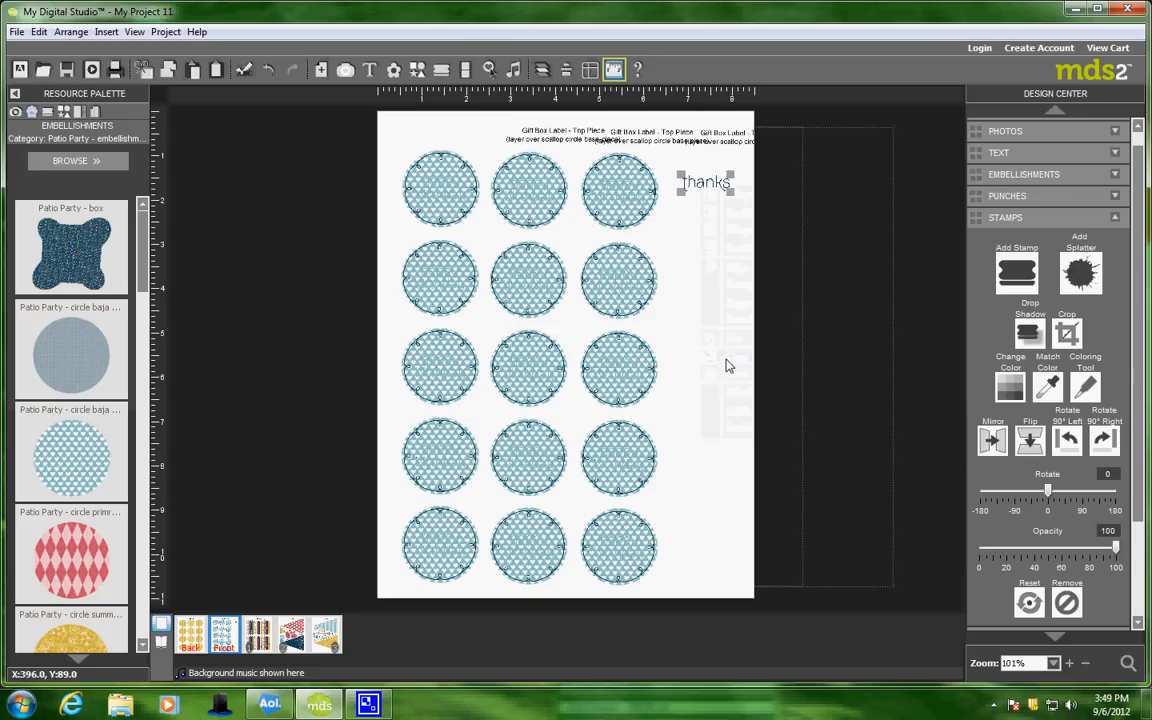
pyautogui.click(215, 70)
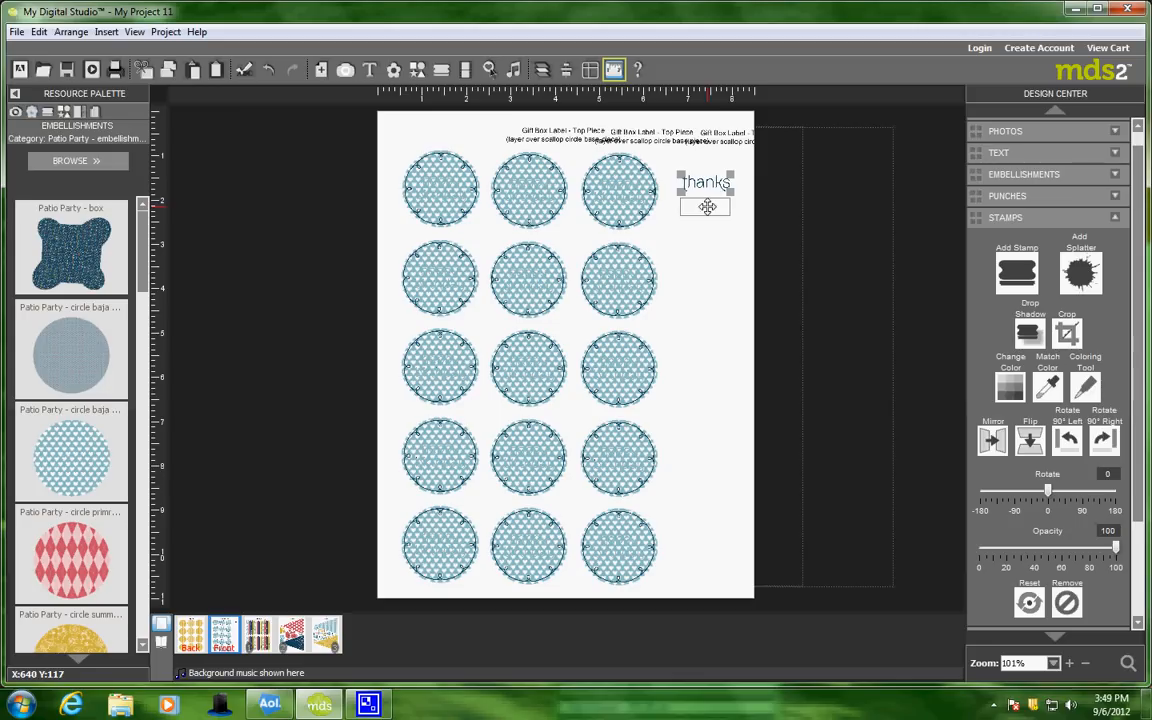
pyautogui.click(707, 206)
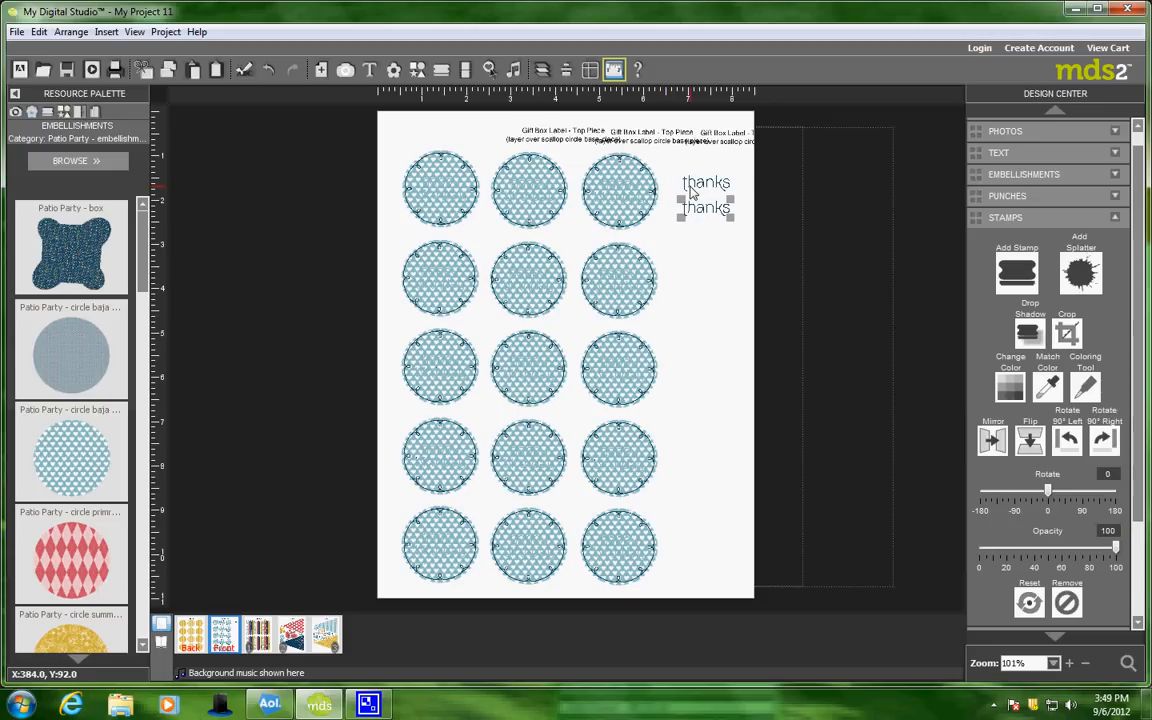
pyautogui.click(739, 296)
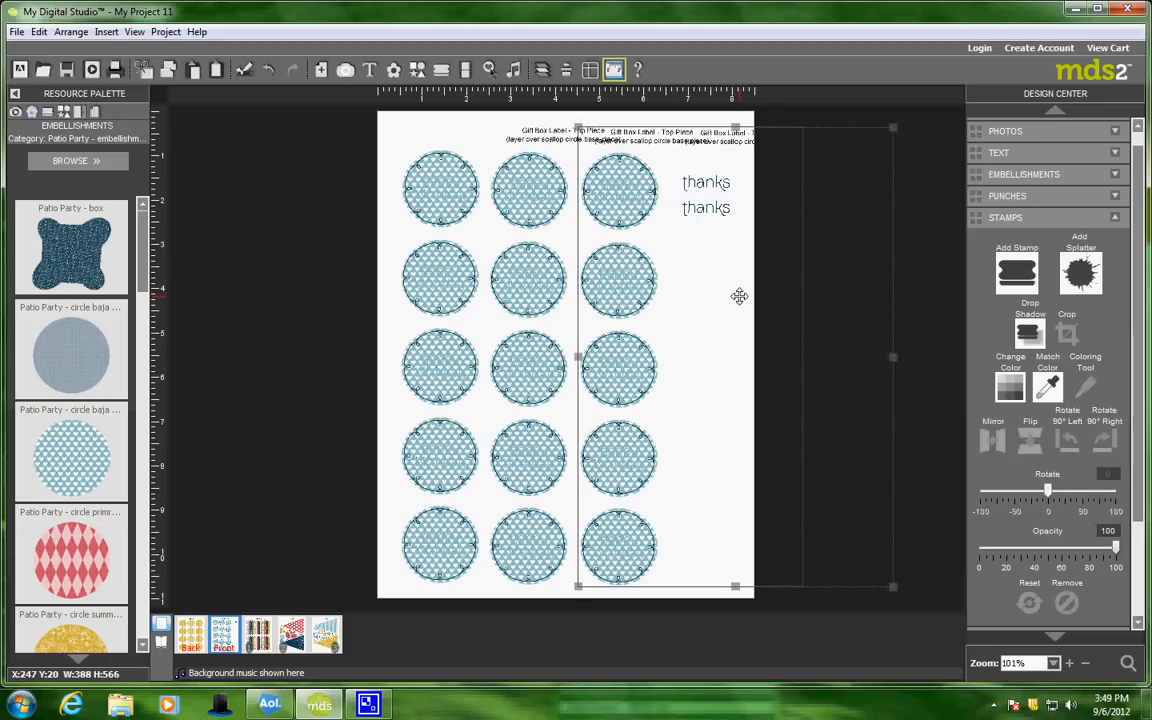
pyautogui.click(470, 129)
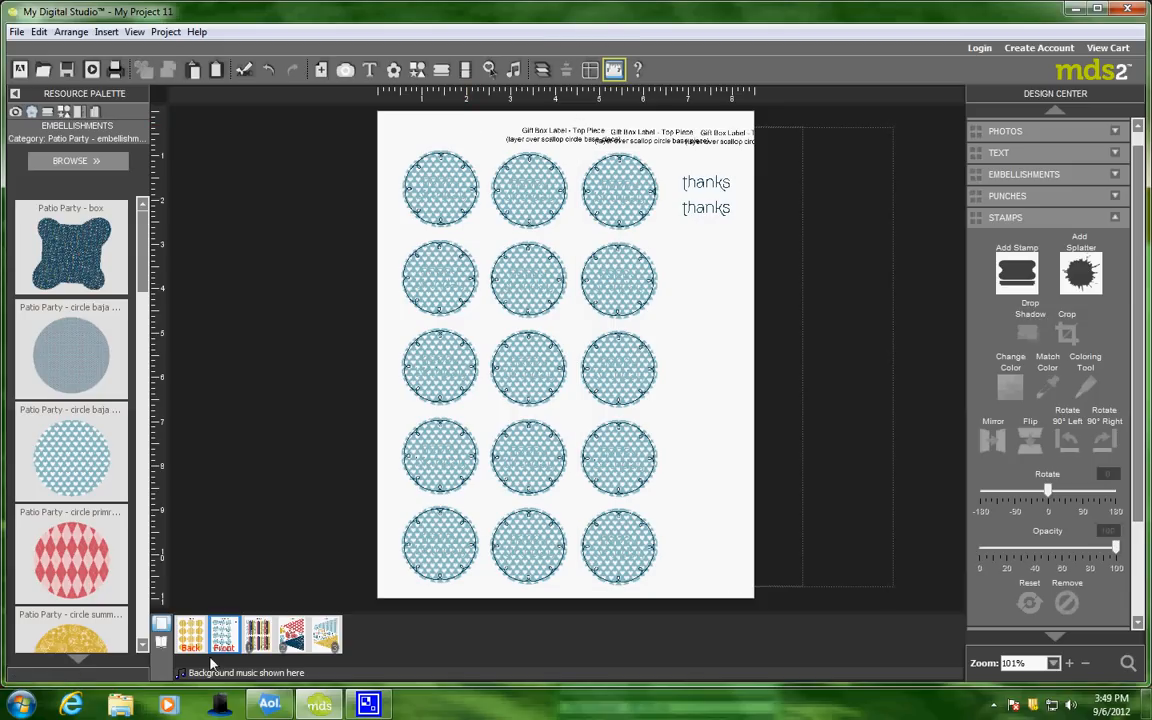
# On the Cupcake Topper Flags page, delete the "happy birthday" stamps from all navy and yellow flags in the upper row.
pyautogui.click(259, 638)
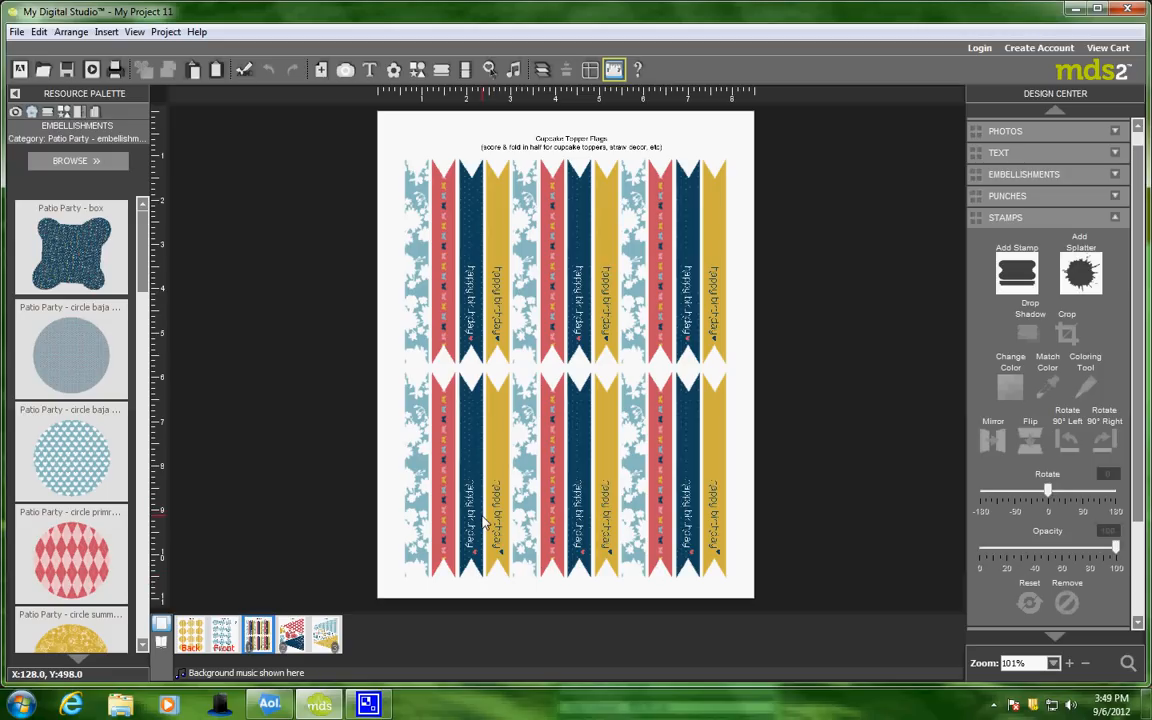
pyautogui.click(471, 310)
pyautogui.press('Delete')
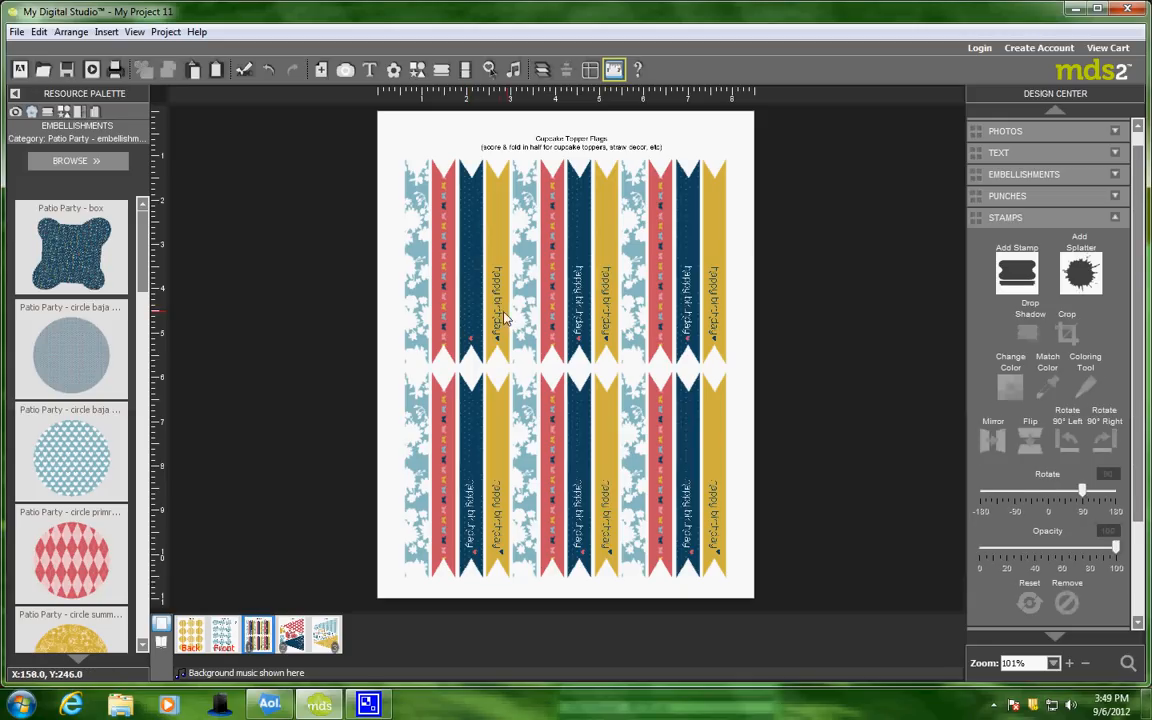
pyautogui.click(499, 312)
pyautogui.press('Delete')
pyautogui.click(582, 310)
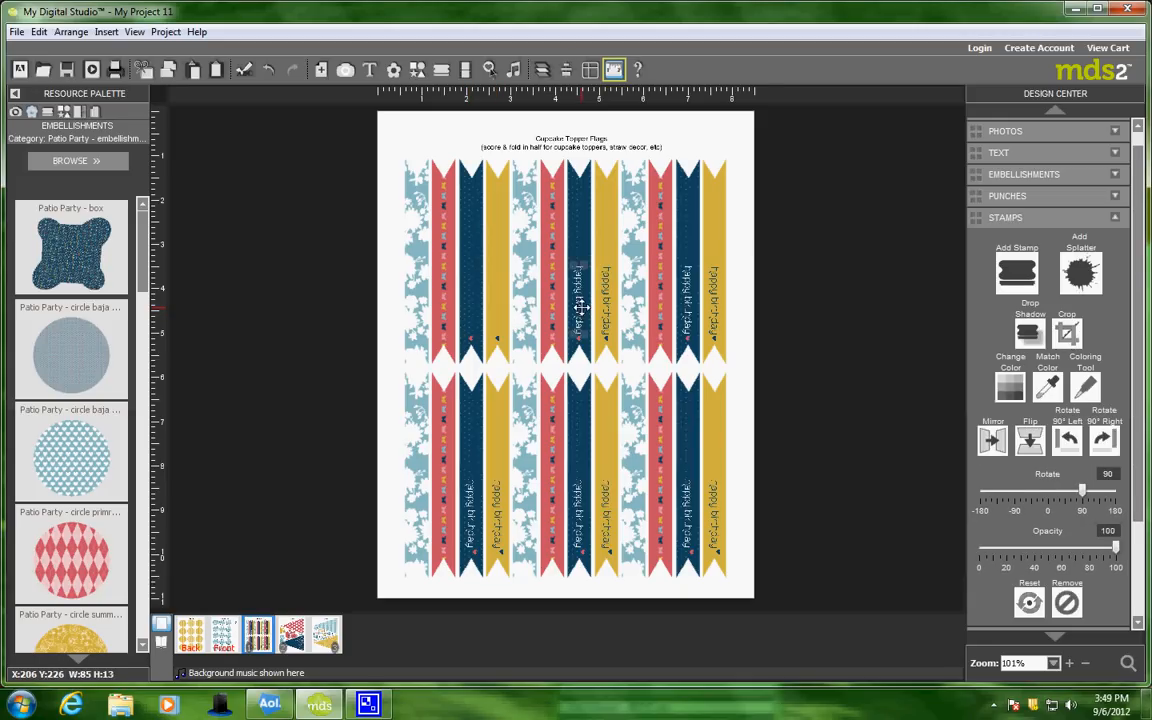
pyautogui.press('Delete')
pyautogui.click(605, 305)
pyautogui.press('Delete')
pyautogui.click(688, 314)
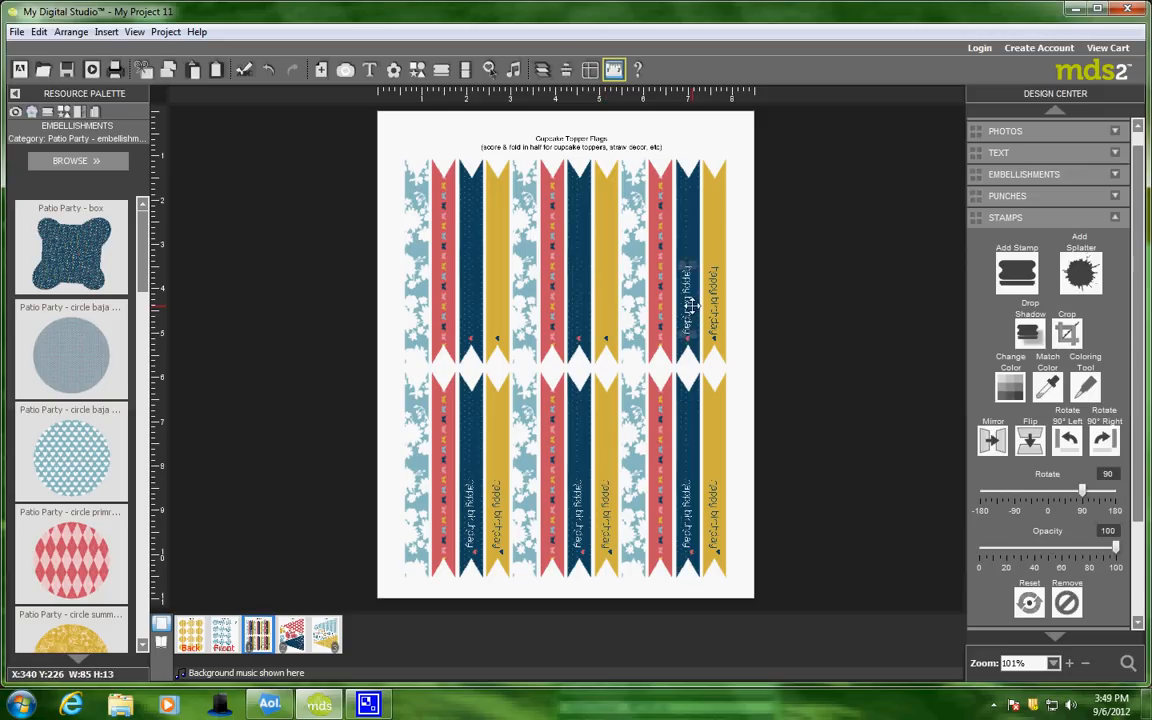
pyautogui.press('Delete')
pyautogui.click(713, 310)
pyautogui.press('Delete')
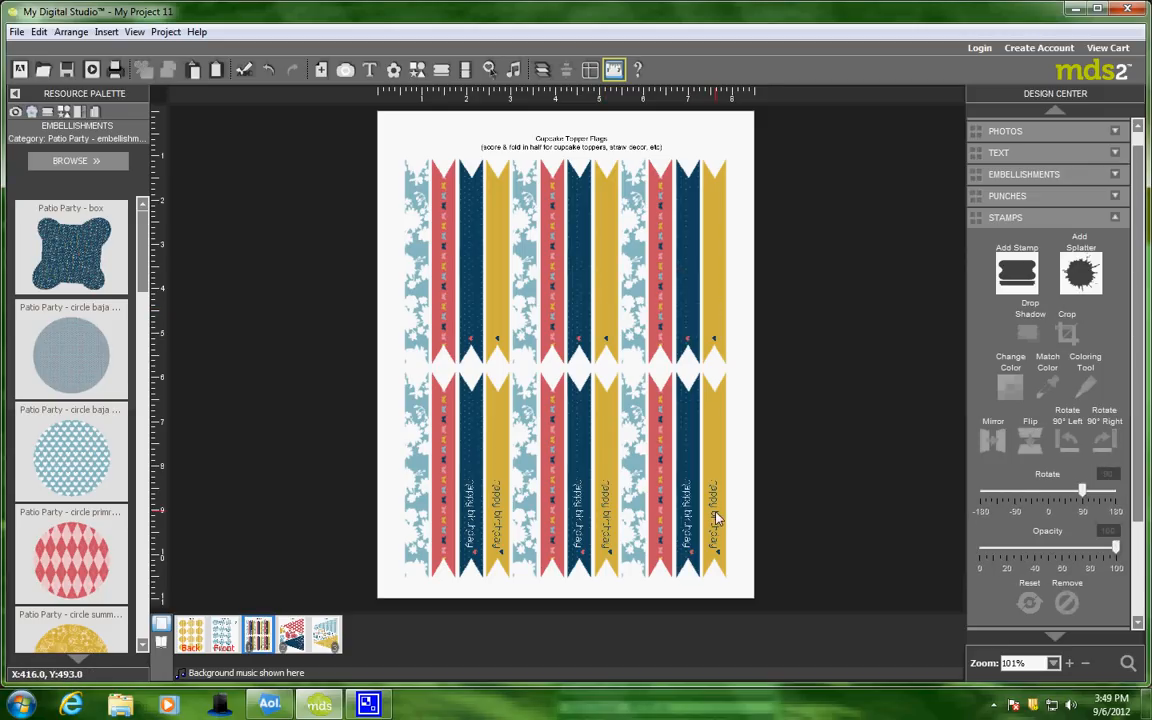
# Delete the "happy birthday" stamps from all navy and yellow flags in the lower row.
pyautogui.click(690, 515)
pyautogui.press('Delete')
pyautogui.click(688, 515)
pyautogui.press('Delete')
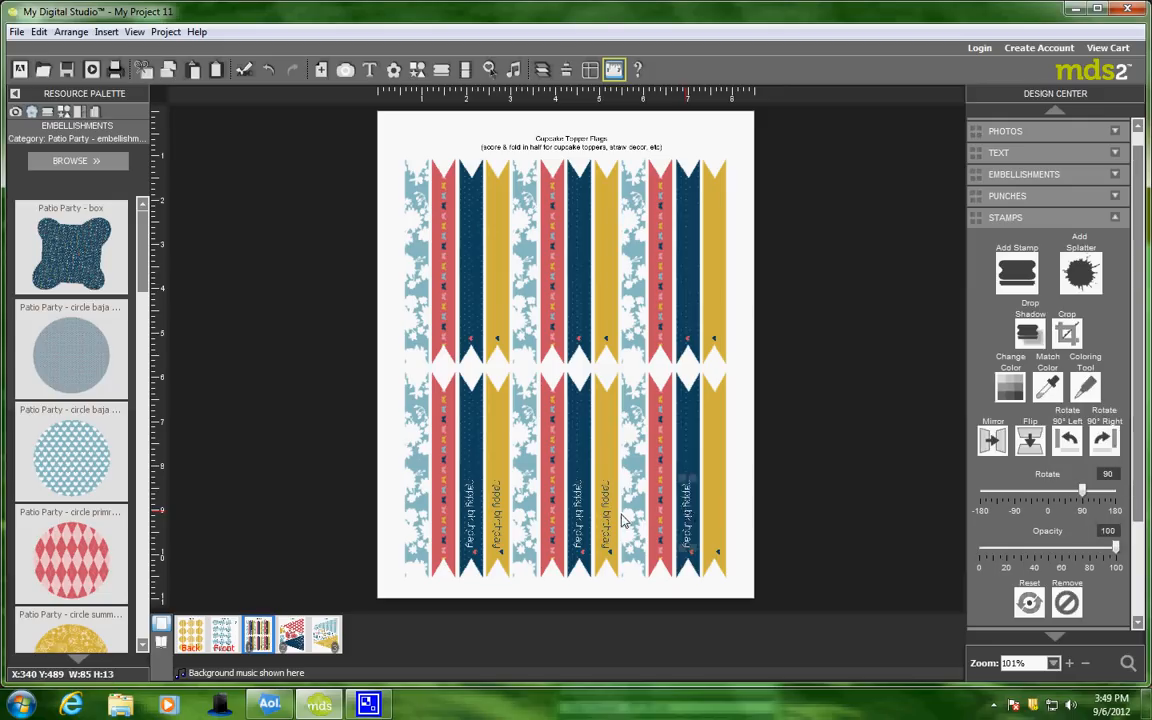
pyautogui.click(606, 490)
pyautogui.press('Delete')
pyautogui.click(578, 515)
pyautogui.press('Delete')
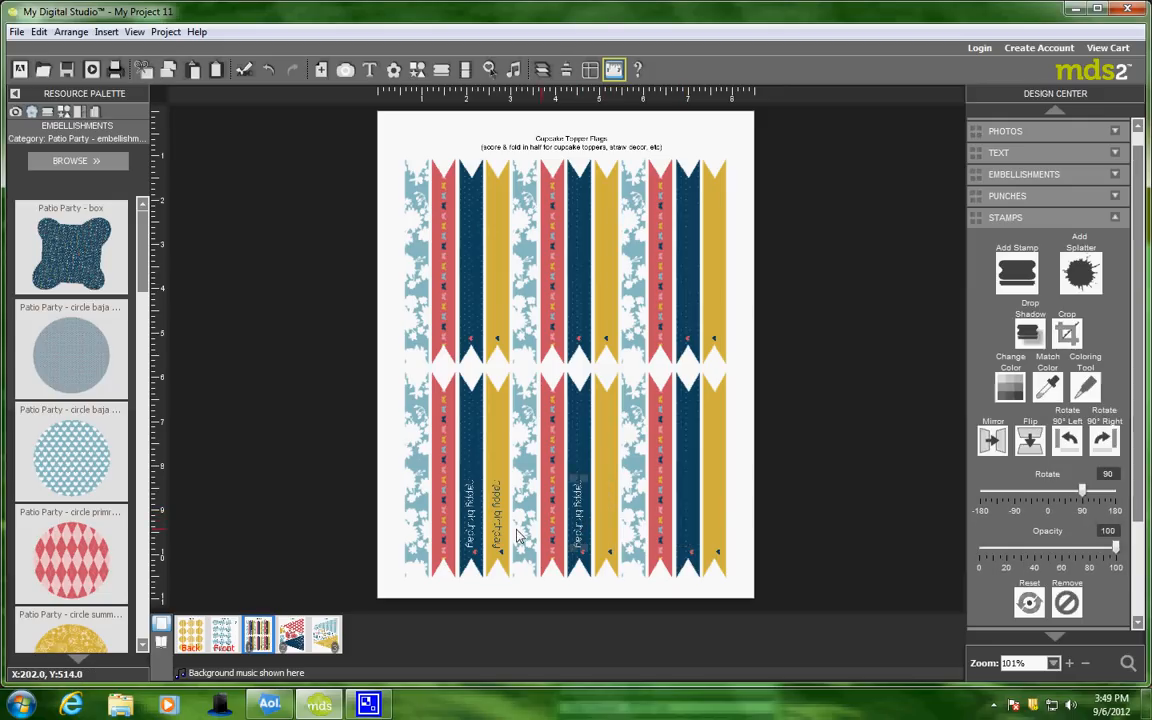
pyautogui.click(497, 490)
pyautogui.press('Delete')
pyautogui.click(470, 522)
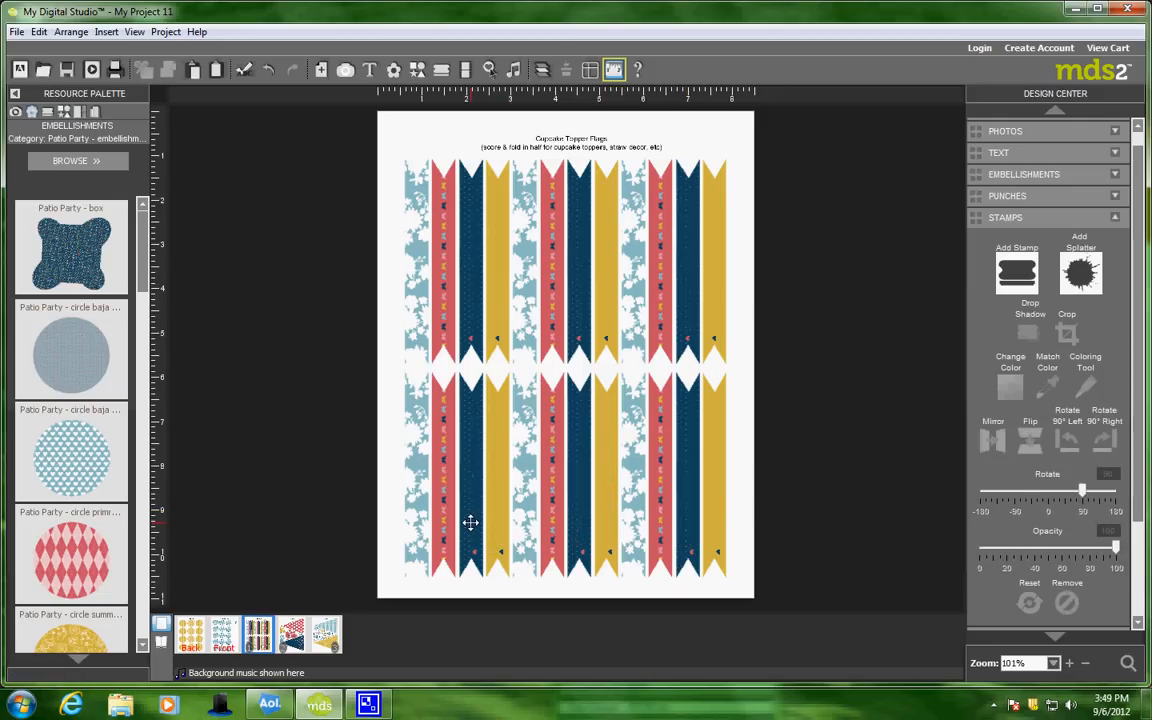
pyautogui.press('Delete')
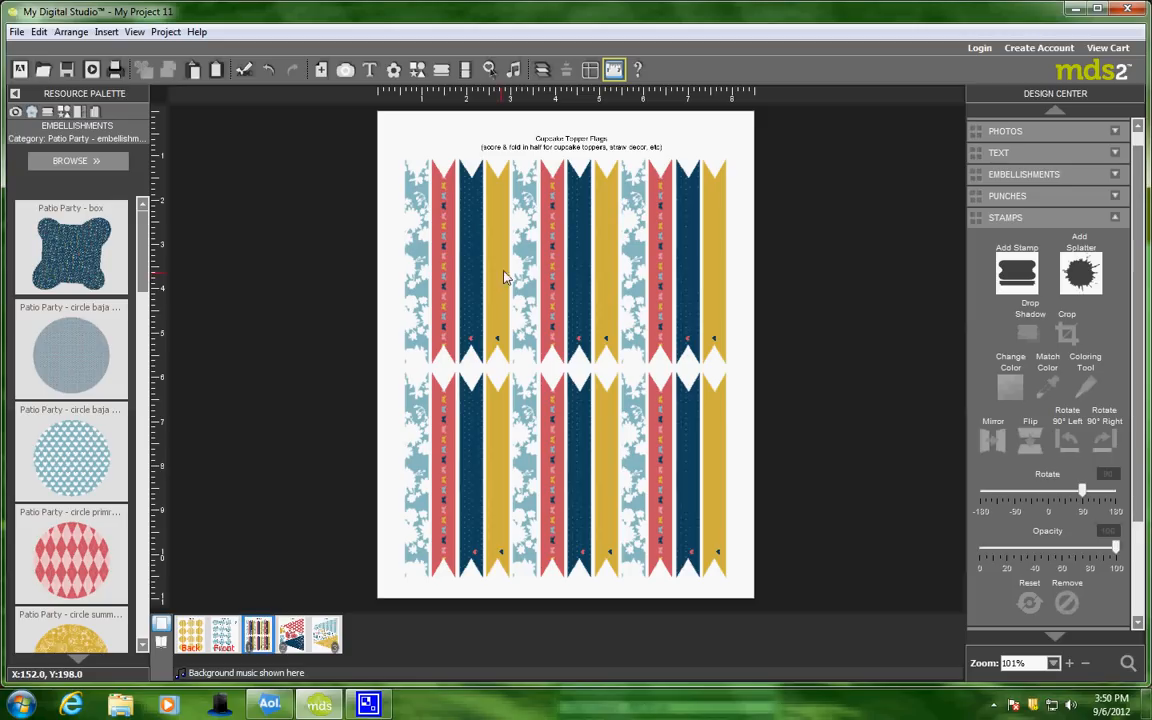
# Delete the Cupcake Topper Flags heading and the last set of four flags in both rows.
pyautogui.click(592, 138)
pyautogui.press('Delete')
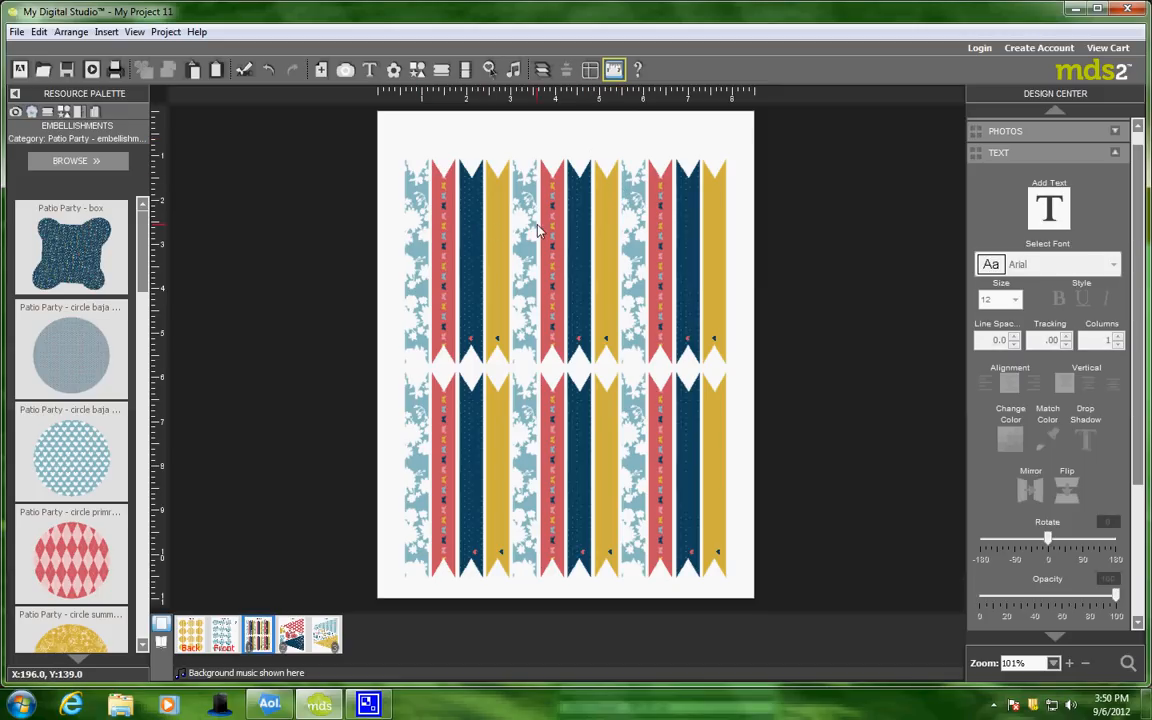
pyautogui.moveTo(627, 136); pyautogui.dragTo(731, 520)
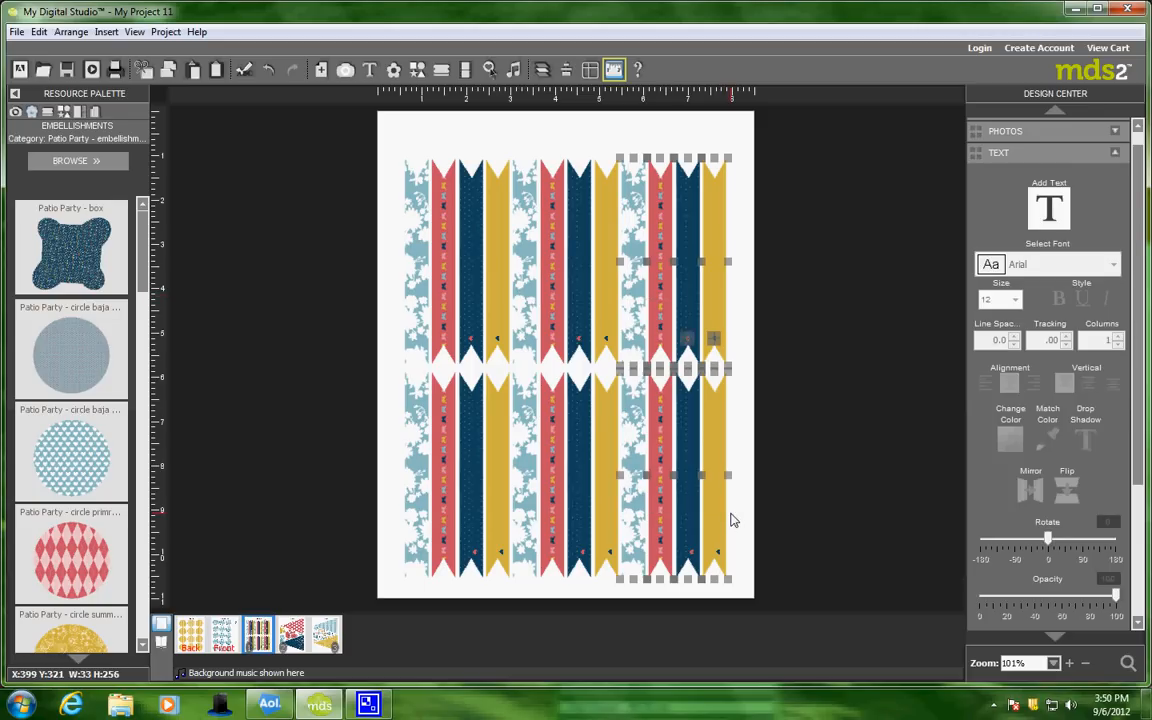
pyautogui.press('Delete')
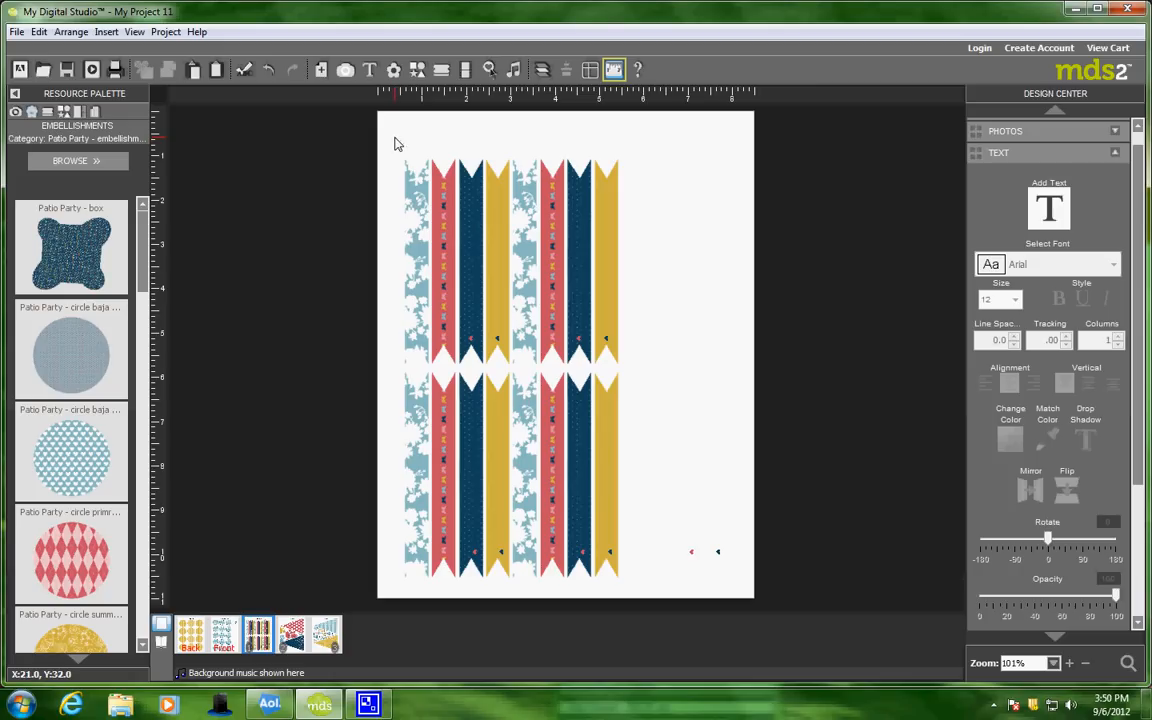
# Delete the small accent stamps left on the blank page area and on the remaining navy and yellow flags.
pyautogui.click(690, 553)
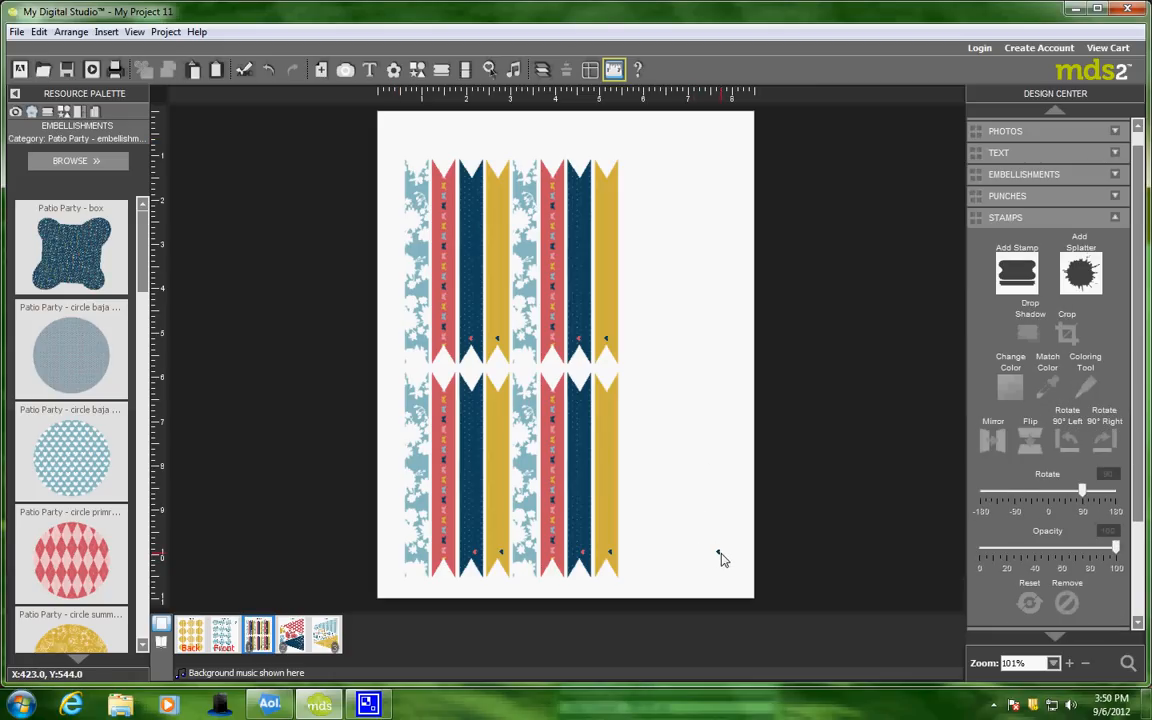
pyautogui.moveTo(722, 558); pyautogui.dragTo(498, 343)
pyautogui.click(497, 339)
pyautogui.press('Delete')
pyautogui.click(471, 339)
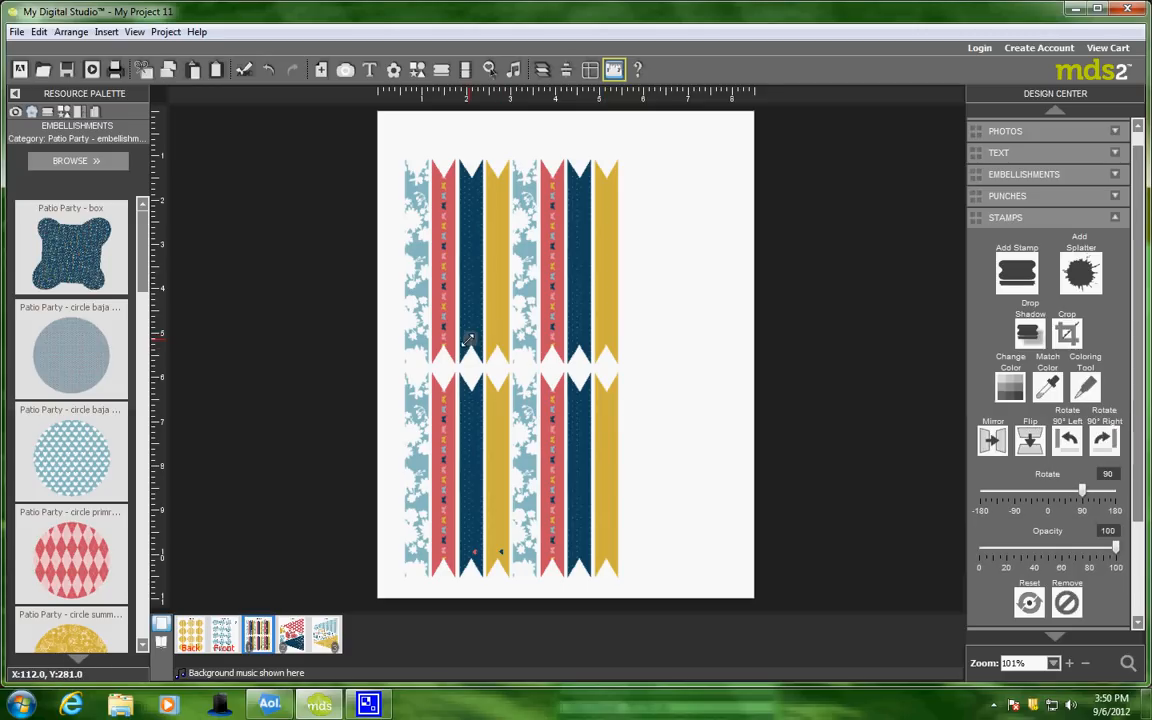
pyautogui.press('Delete')
pyautogui.click(473, 557)
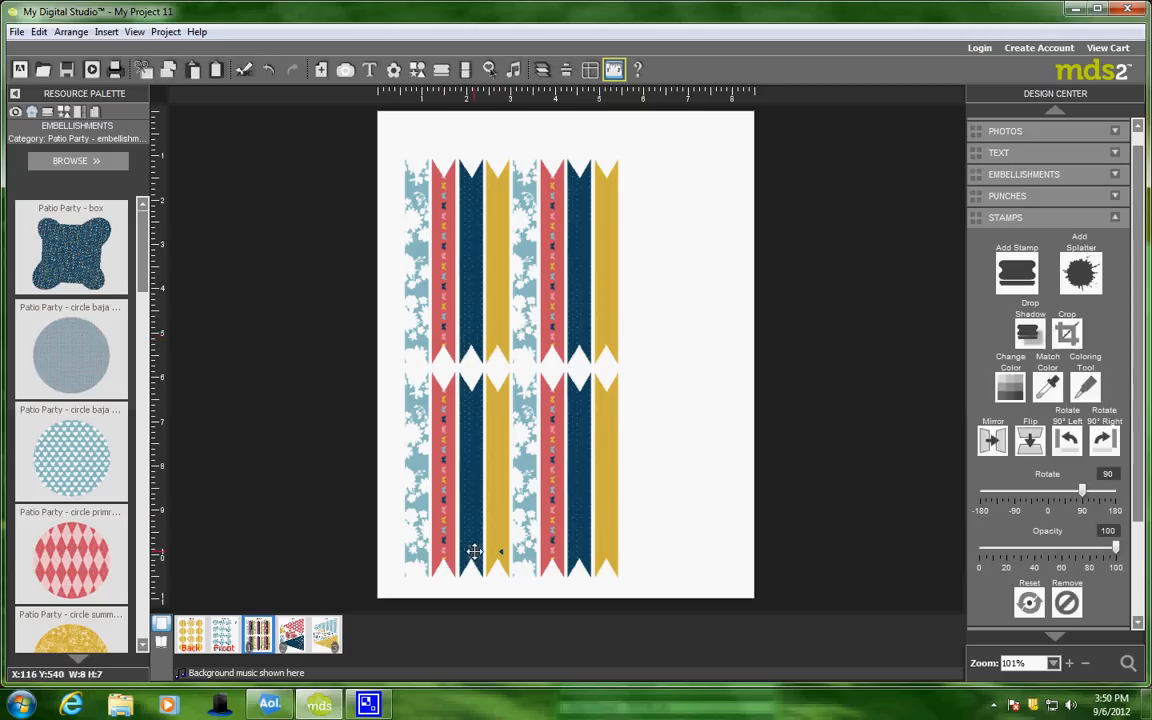
pyautogui.click(500, 553)
pyautogui.press('Delete')
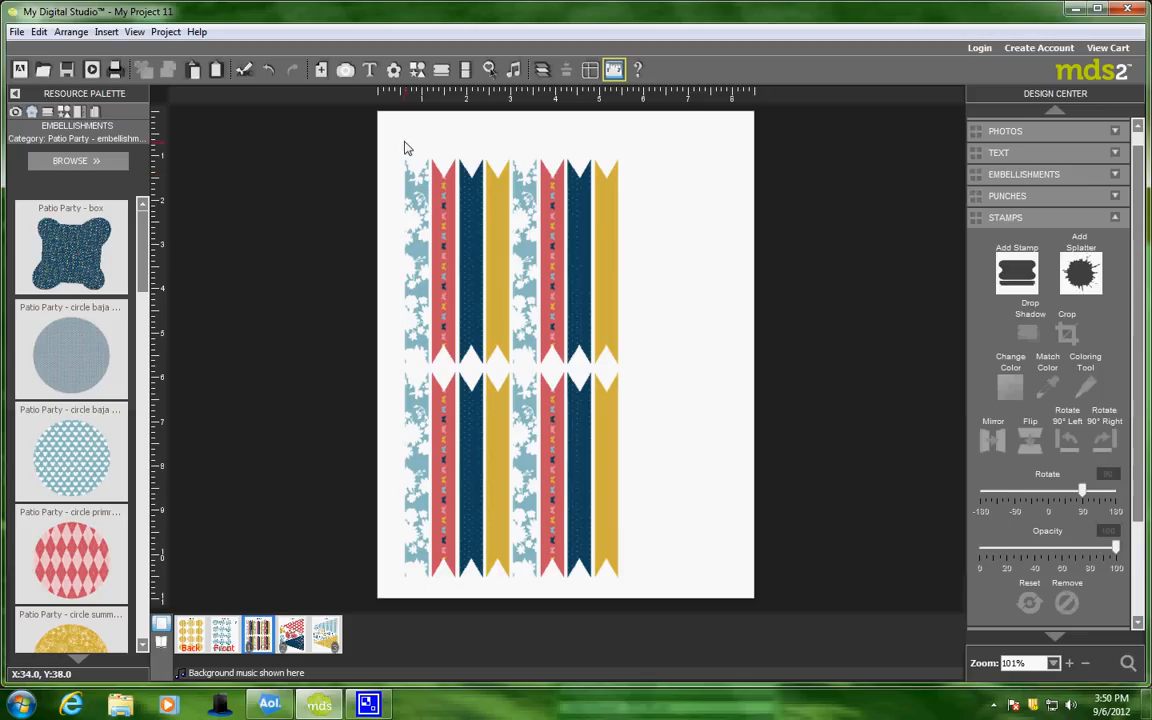
# Select all remaining flags in both rows and group them into one object.
pyautogui.moveTo(397, 143); pyautogui.dragTo(684, 544)
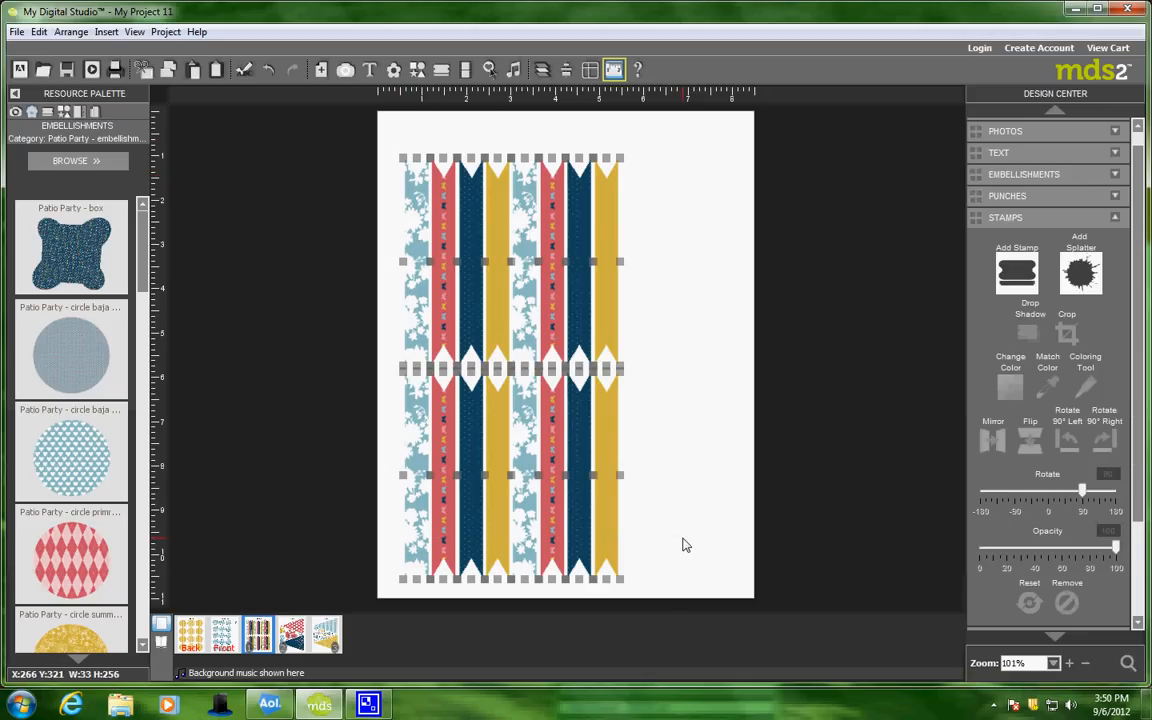
pyautogui.click(396, 147)
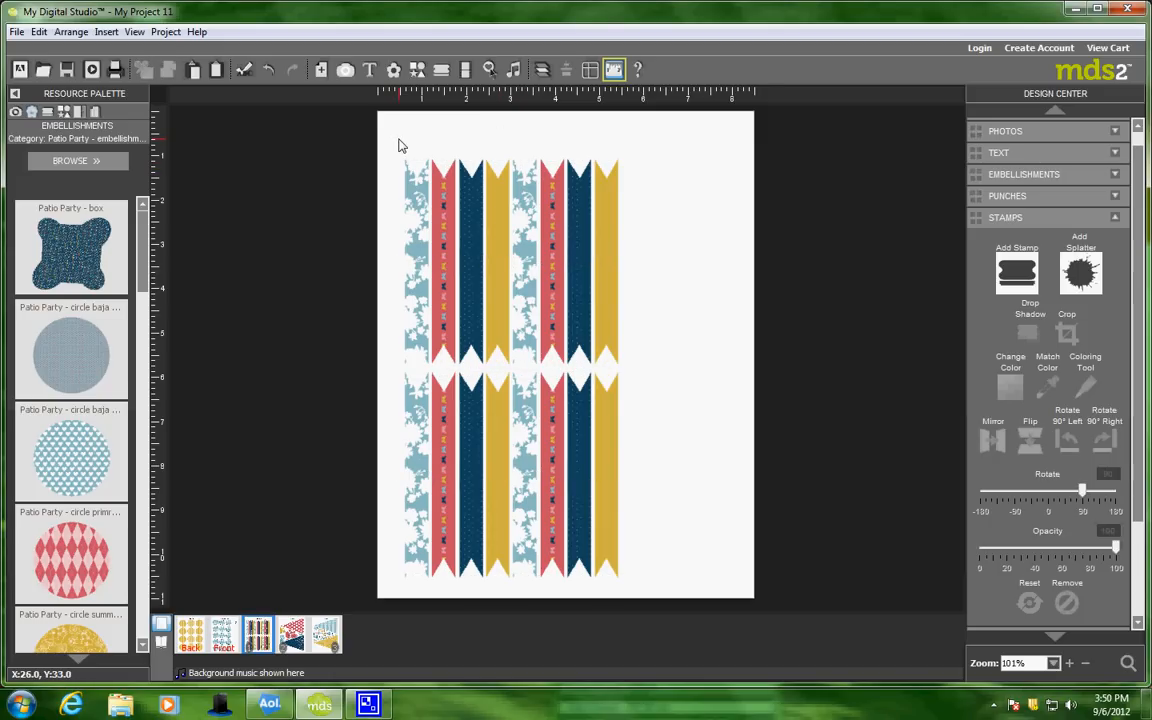
pyautogui.moveTo(398, 146); pyautogui.dragTo(677, 514)
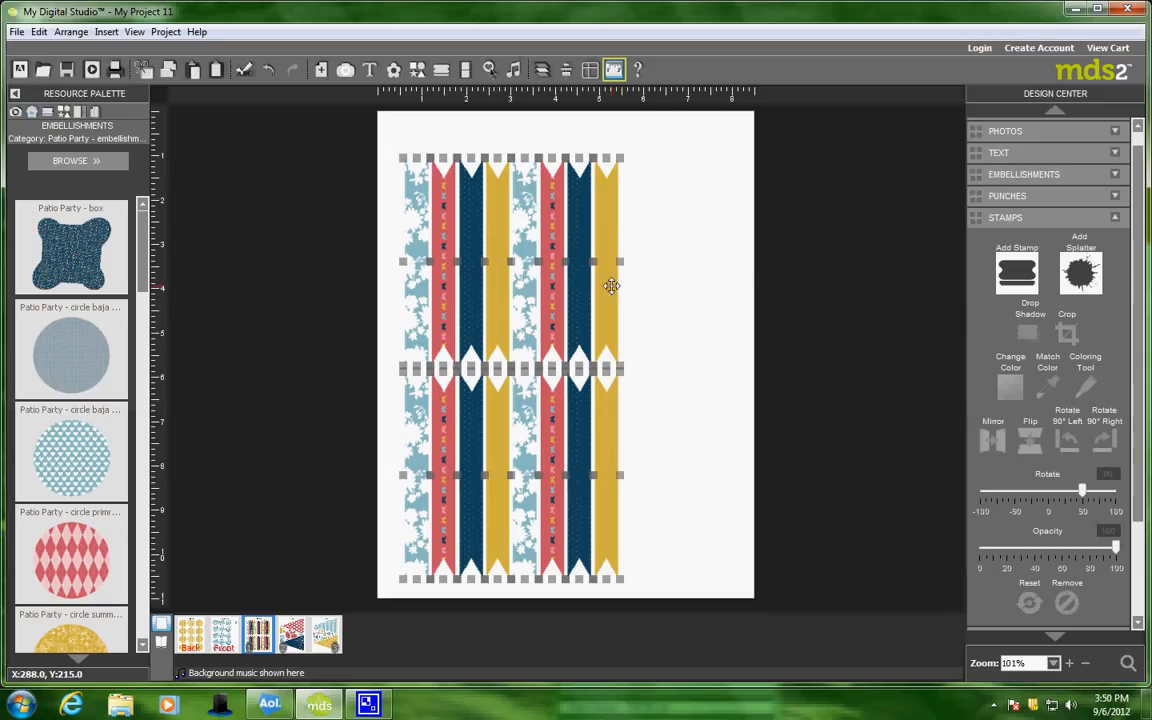
pyautogui.rightClick(566, 290)
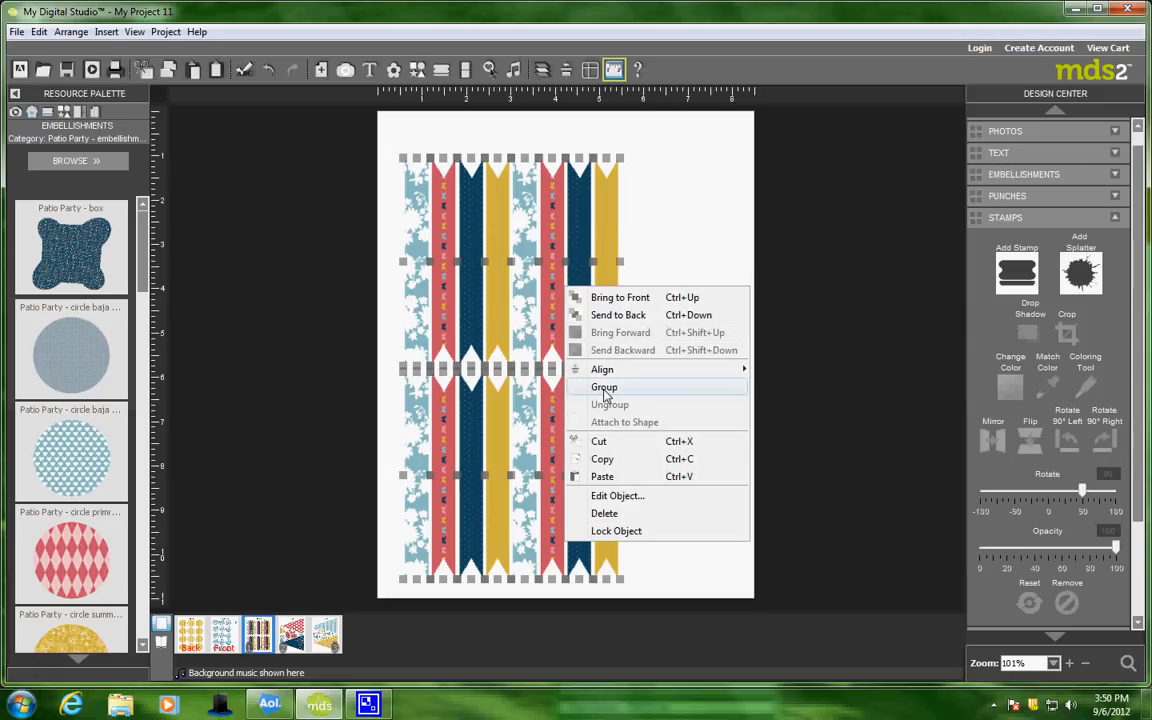
pyautogui.click(601, 387)
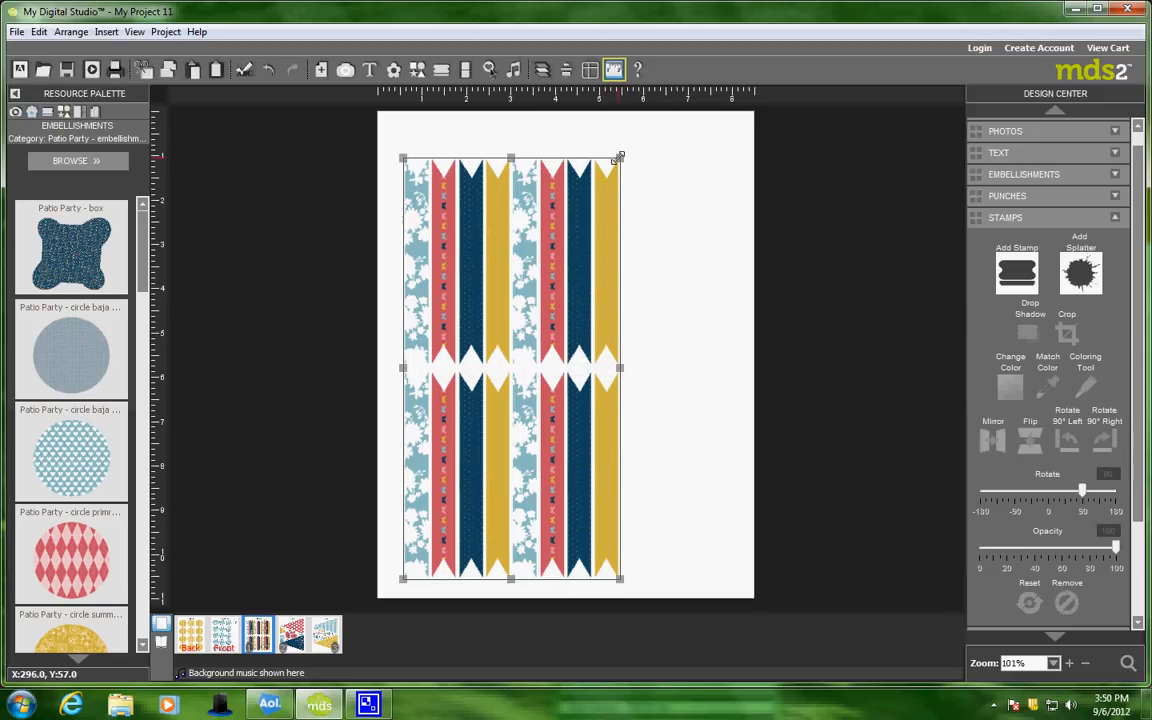
# Enlarge the flag group to the full page height and stretch it sideways to nearly the page width.
pyautogui.moveTo(621, 158); pyautogui.dragTo(645, 172)
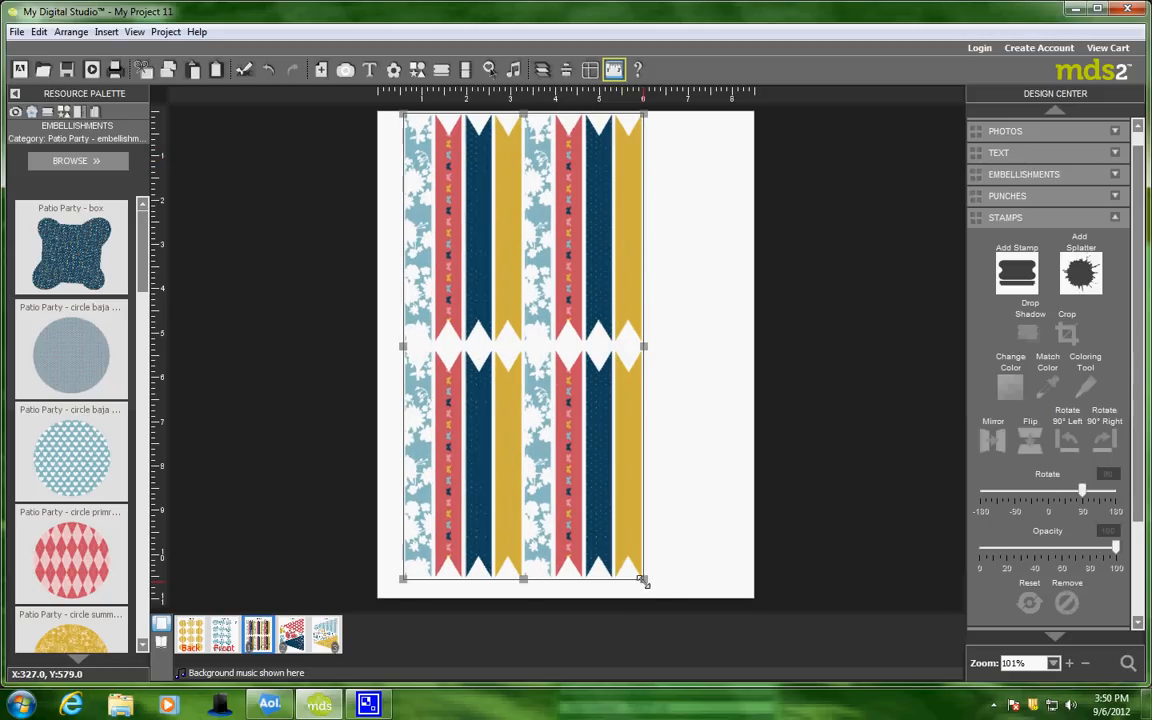
pyautogui.moveTo(643, 580); pyautogui.dragTo(653, 597)
pyautogui.moveTo(654, 355); pyautogui.dragTo(741, 355)
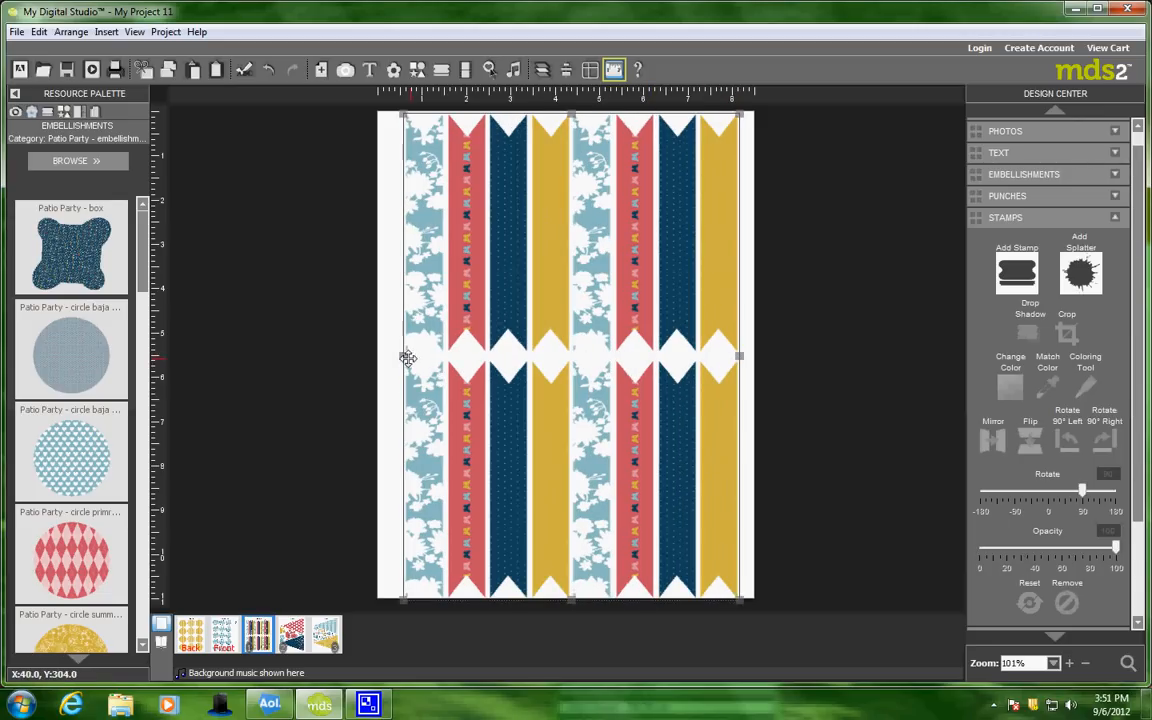
pyautogui.moveTo(406, 356); pyautogui.dragTo(396, 356)
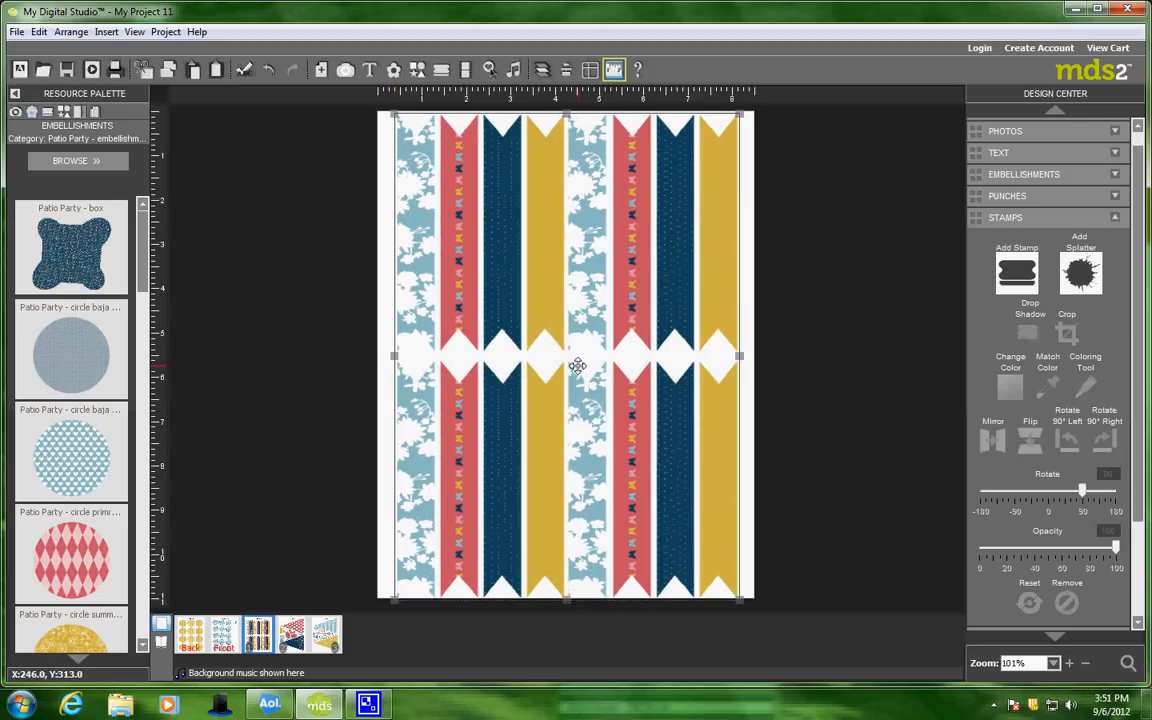
# Widen the flag group a little more and position it centered across the page with narrow side margins.
pyautogui.moveTo(576, 366); pyautogui.dragTo(538, 365)
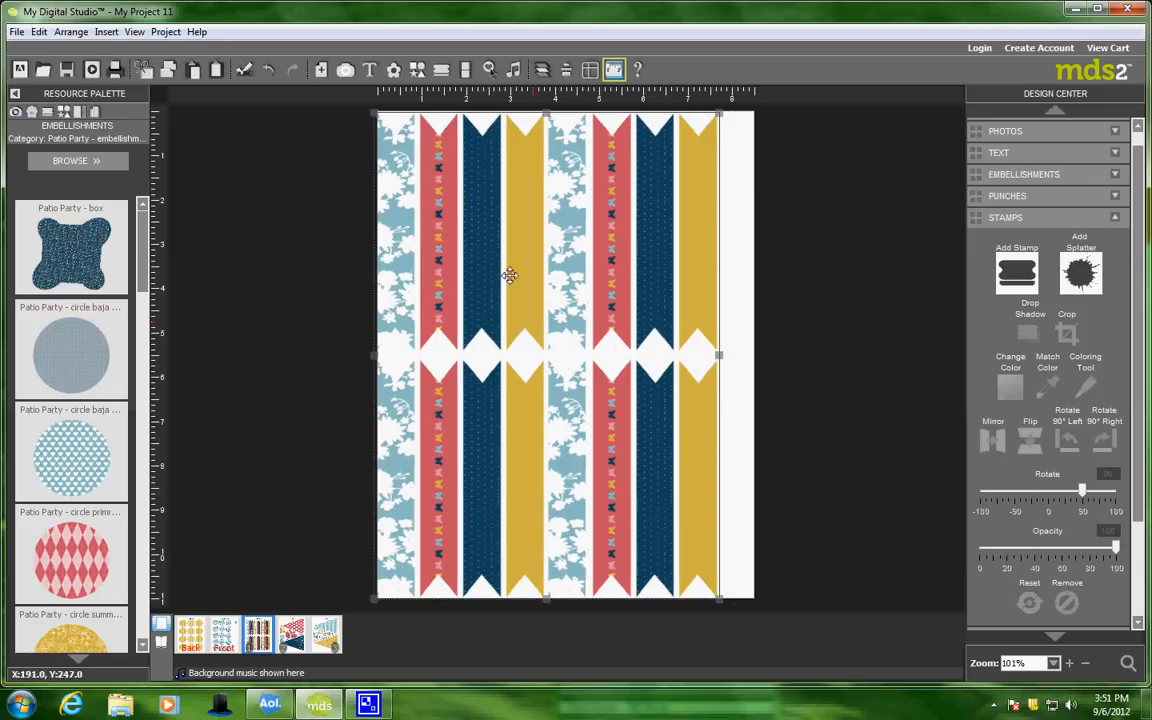
pyautogui.moveTo(429, 156); pyautogui.dragTo(418, 118)
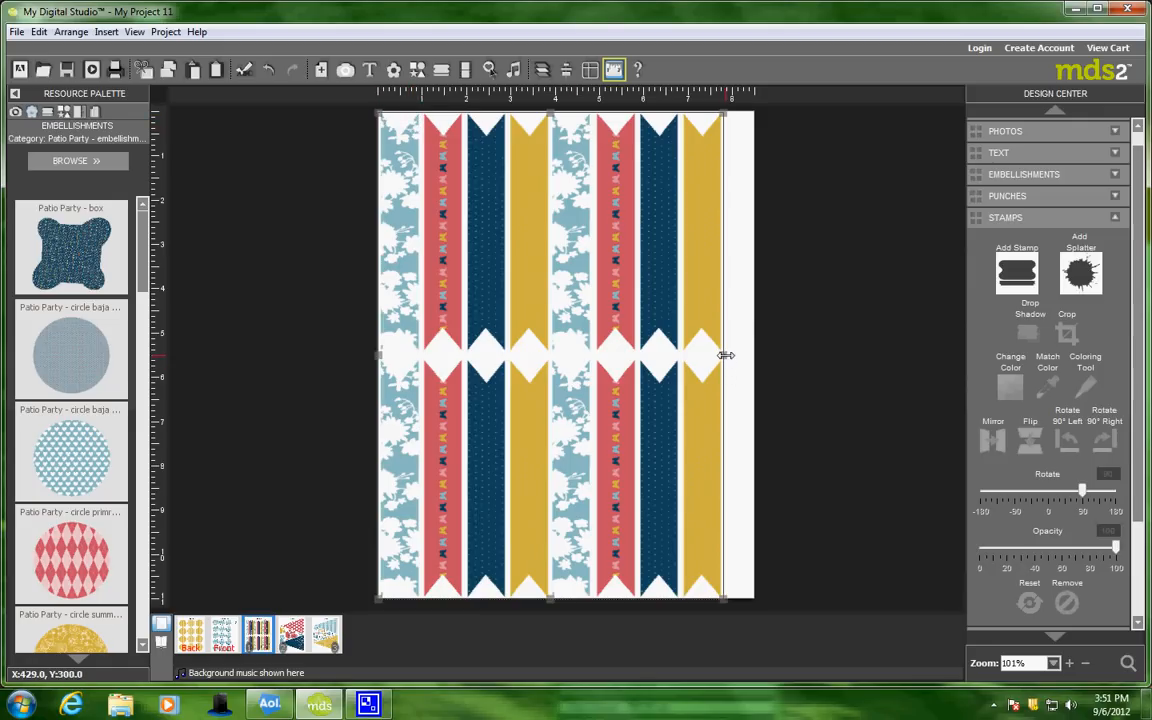
pyautogui.moveTo(724, 355); pyautogui.dragTo(733, 355)
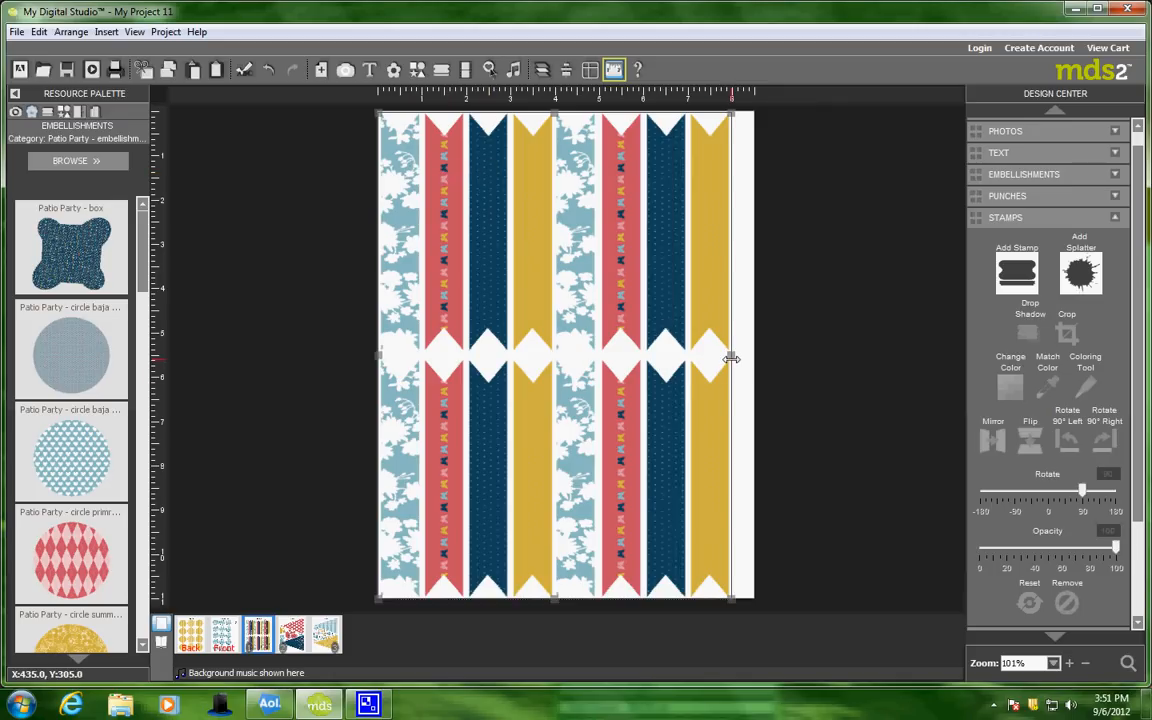
pyautogui.moveTo(733, 355); pyautogui.dragTo(740, 355)
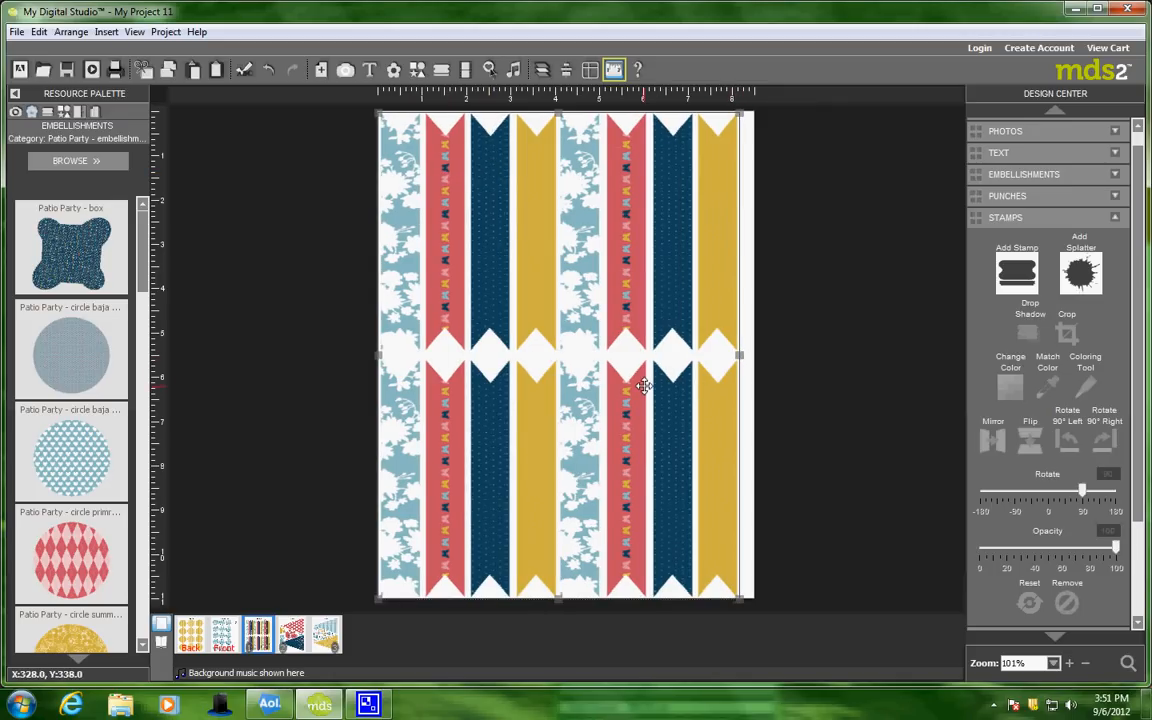
pyautogui.moveTo(646, 385); pyautogui.dragTo(650, 384)
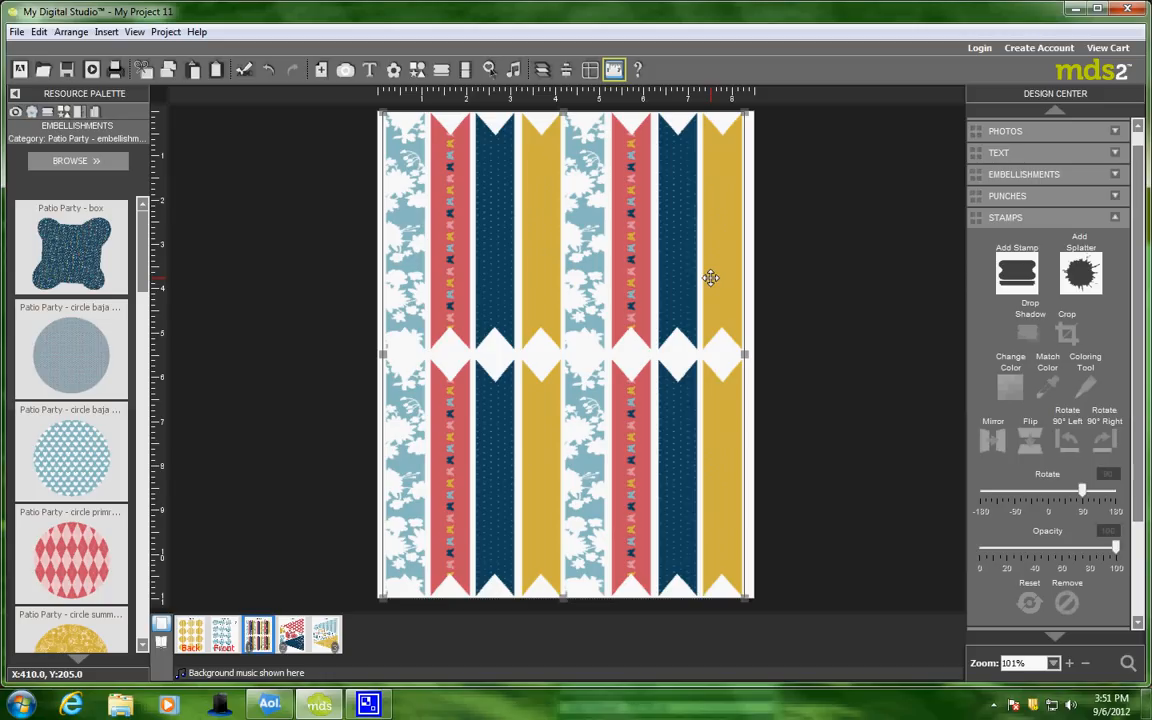
pyautogui.press('Right')
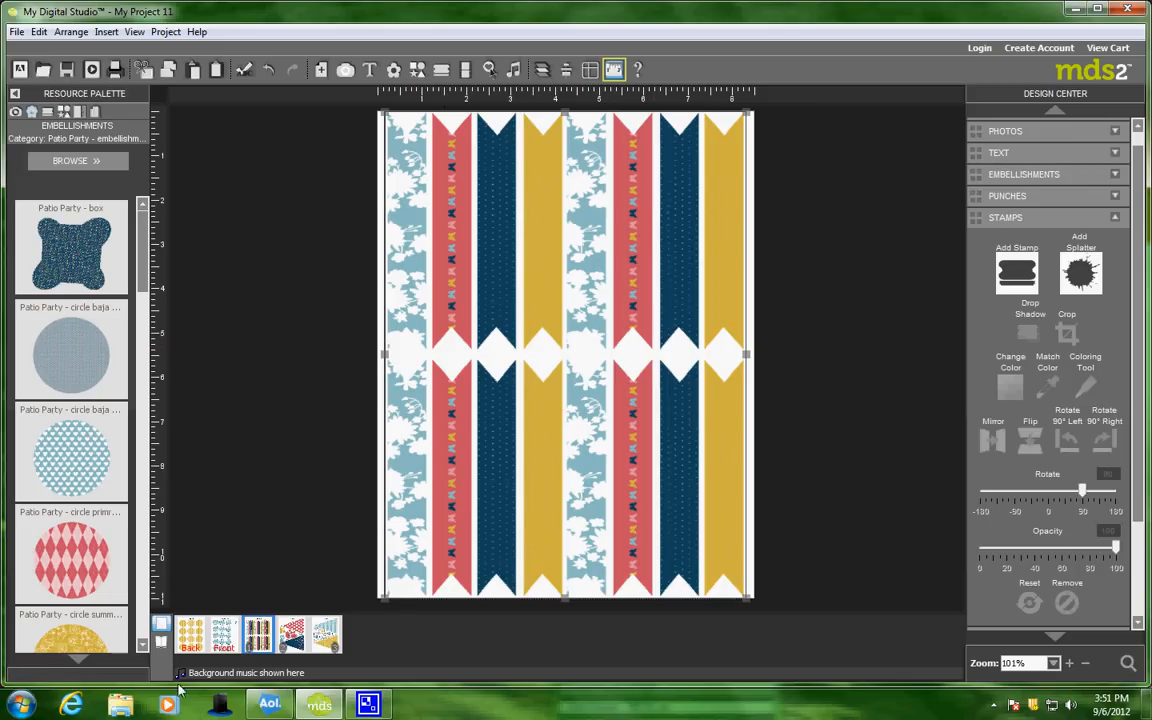
# Review the two Pennant Wall Banner pages, and return to the Favor Box Label - Base Piece page.
pyautogui.click(292, 638)
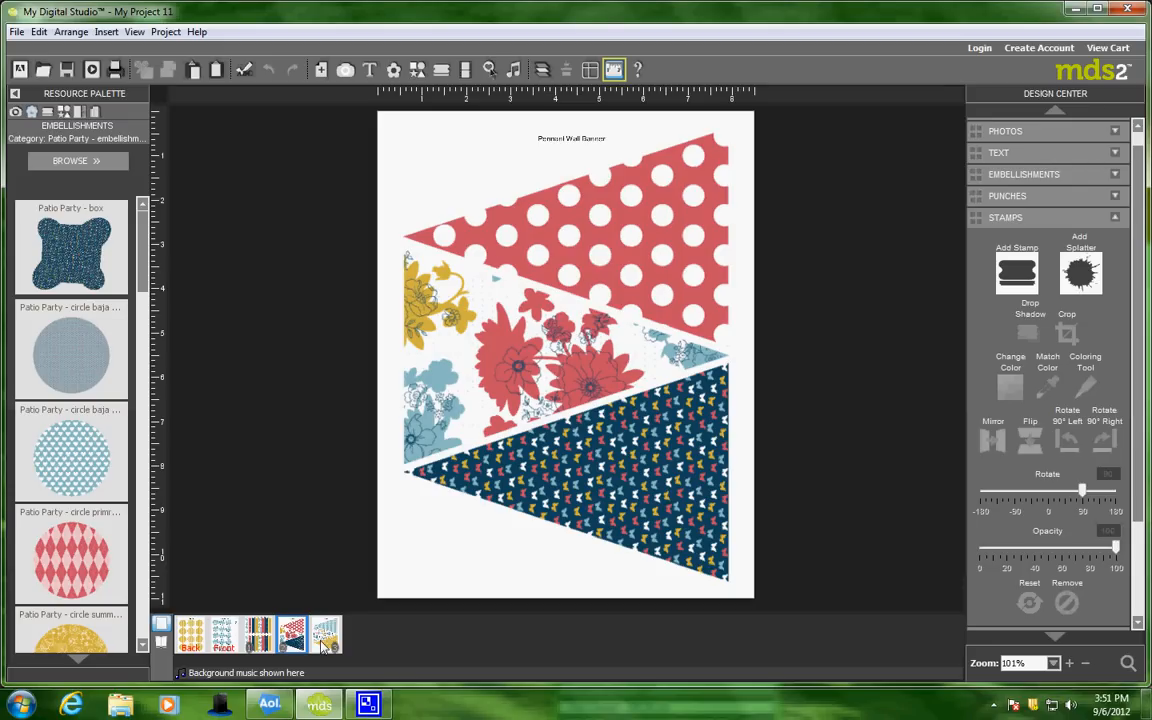
pyautogui.click(324, 644)
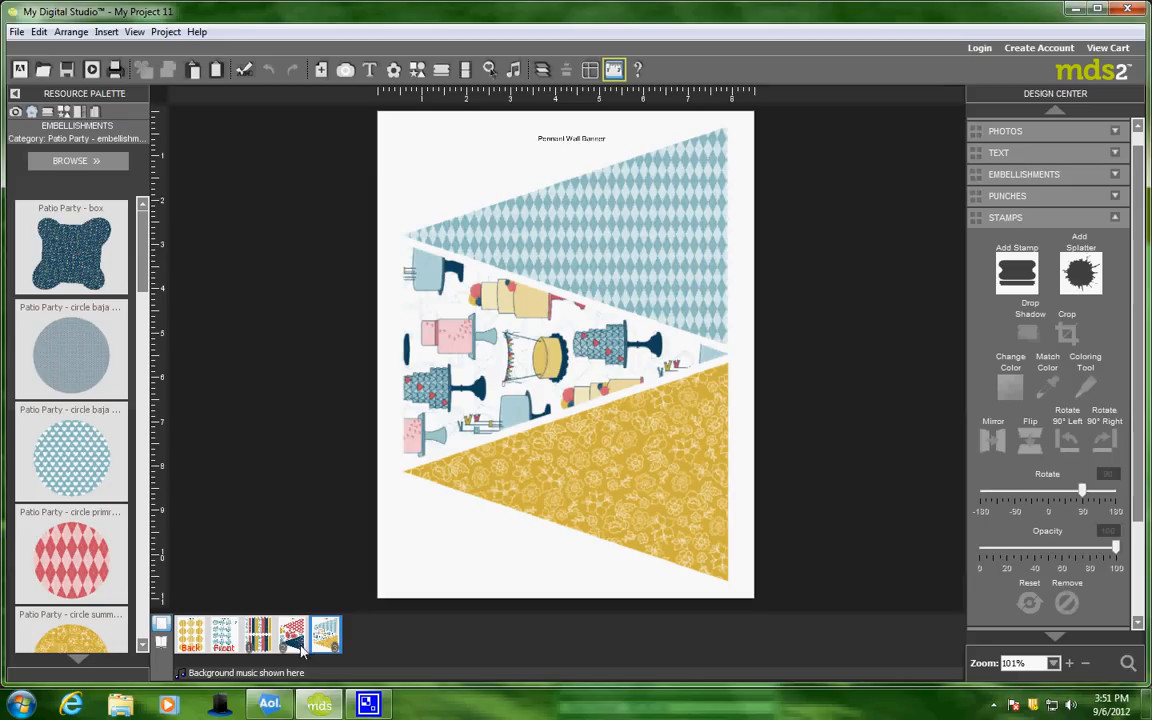
pyautogui.click(298, 651)
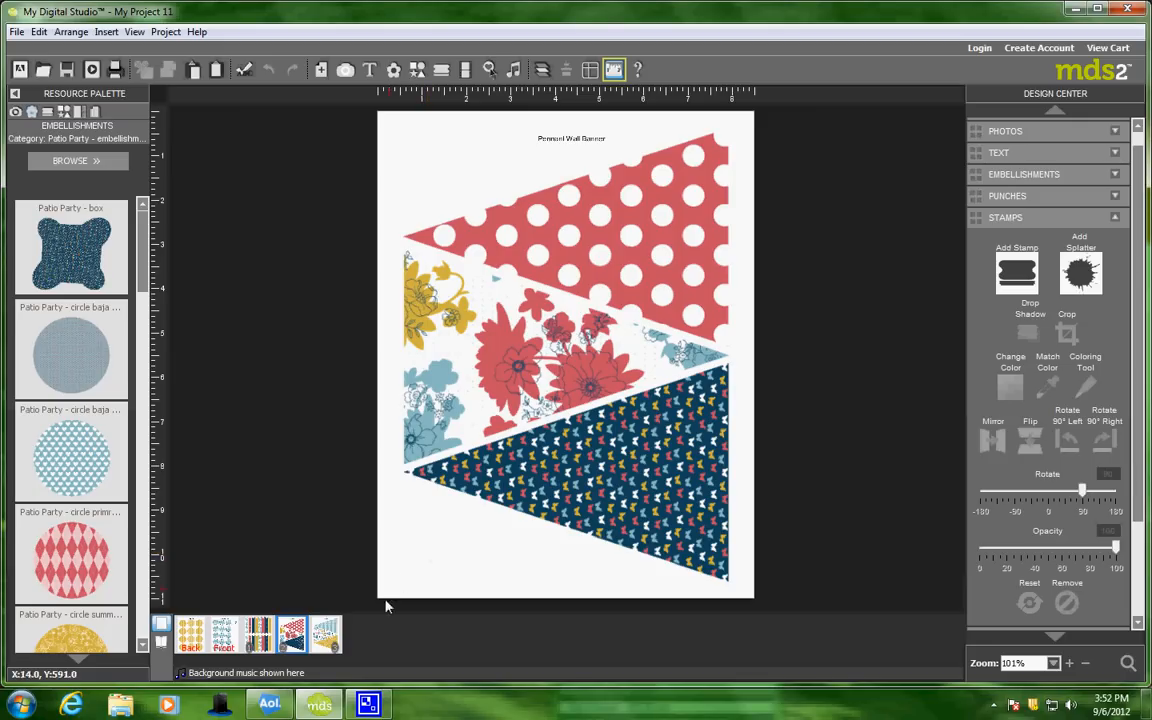
pyautogui.click(192, 640)
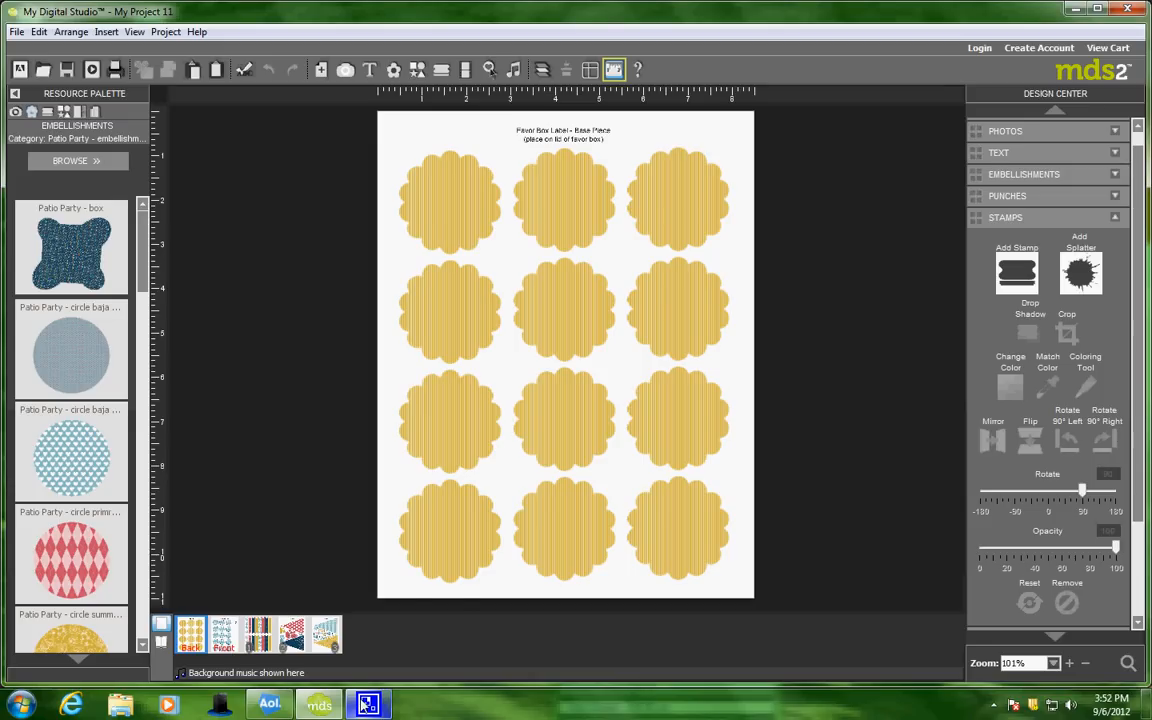
pyautogui.moveTo(368, 705)
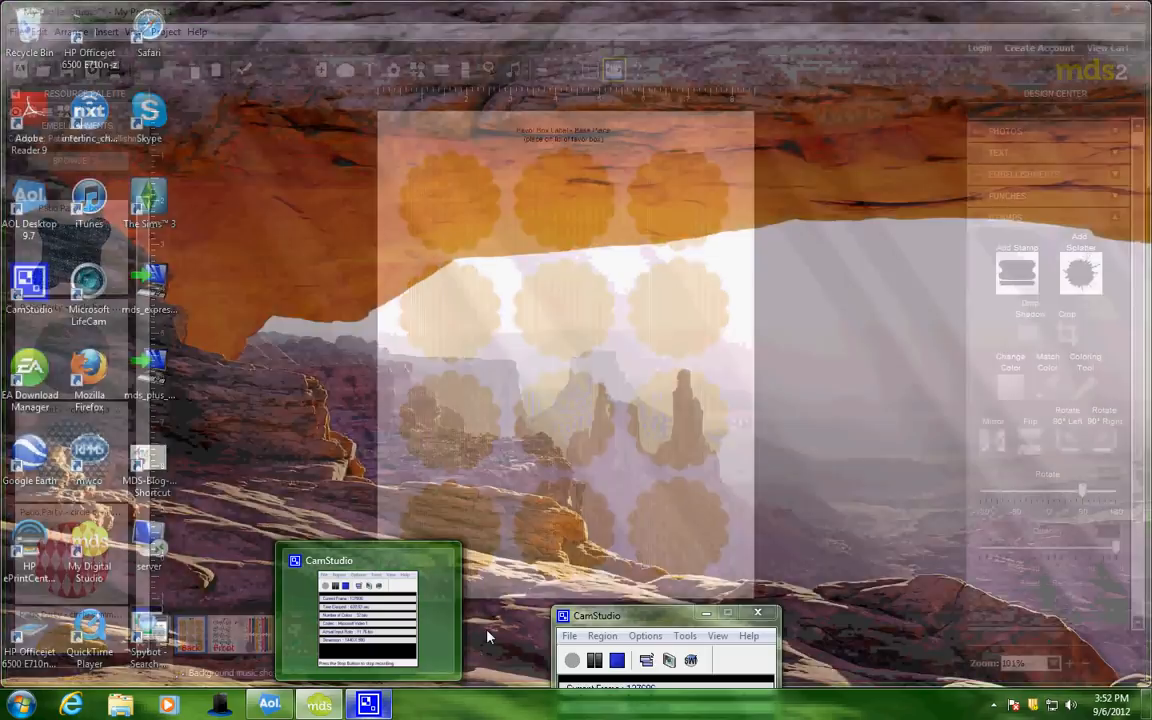